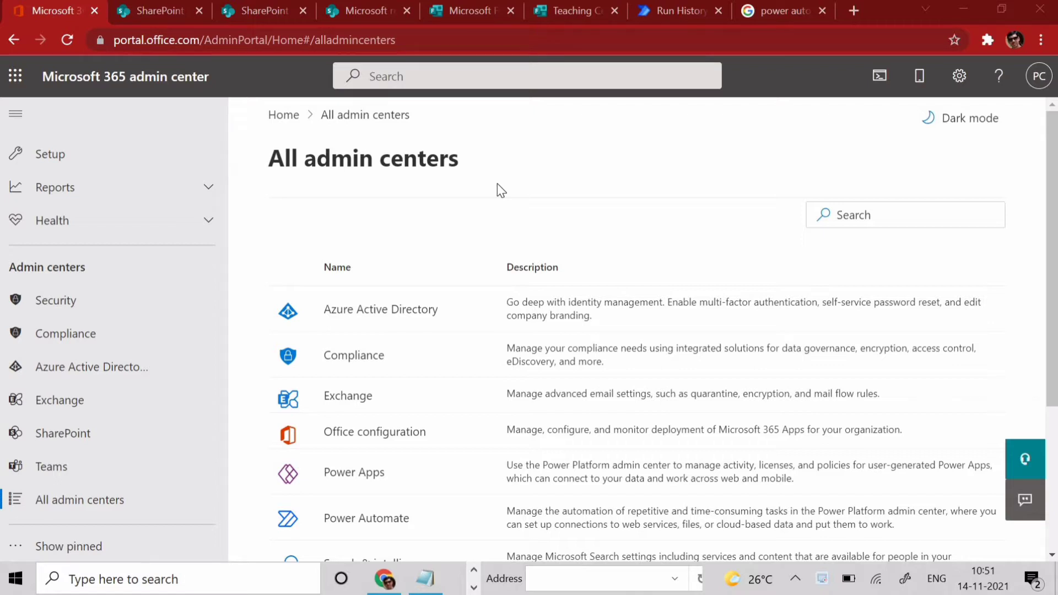
- Open the Teaching Center form in Microsoft Forms and focus its Name field
click(448, 13)
click(546, 15)
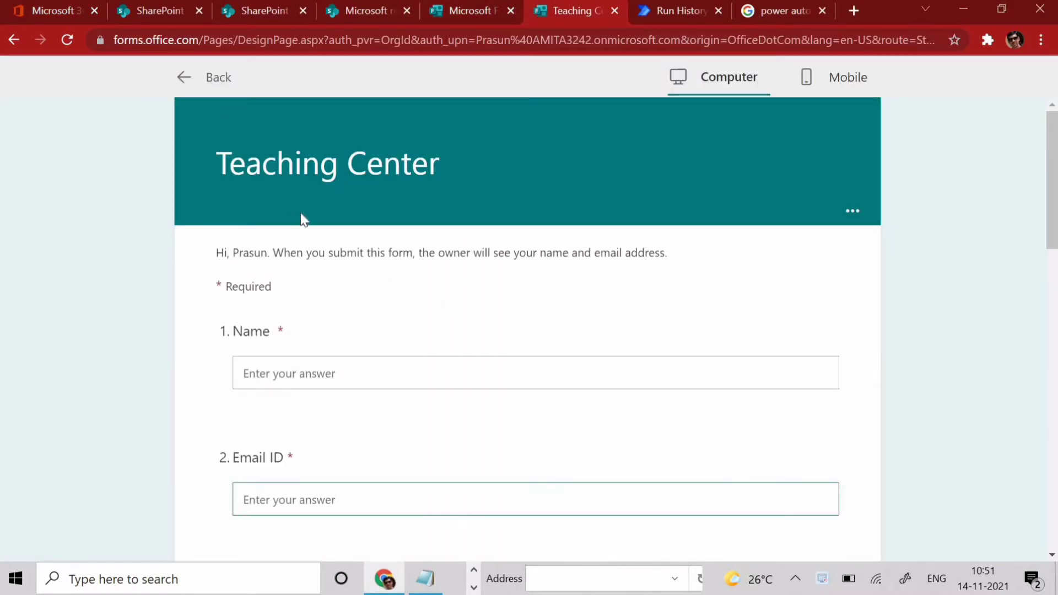
click(379, 368)
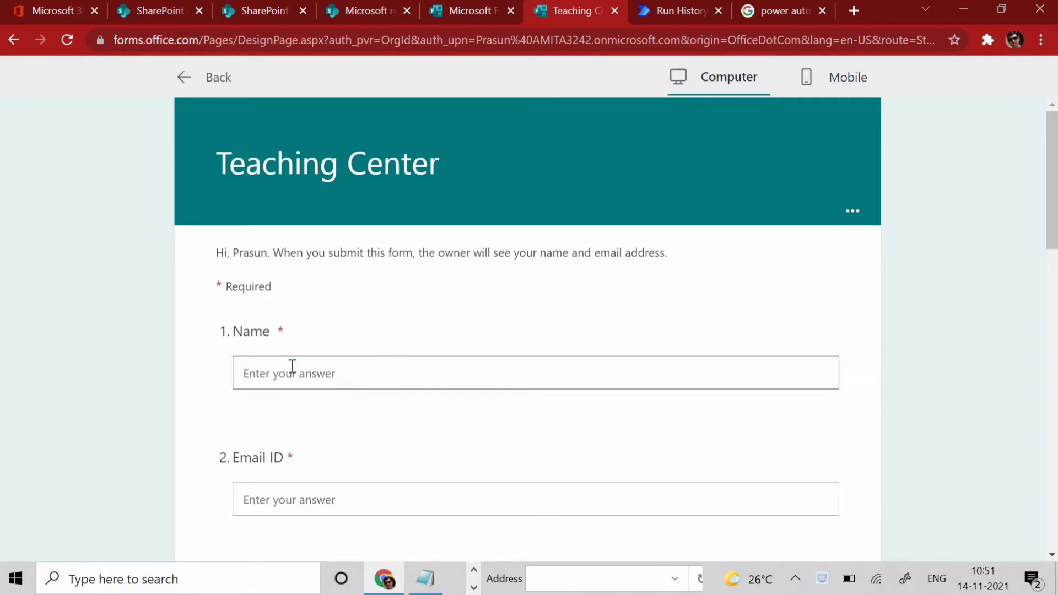
- Scroll through the questions down to Preferable mode of class and Submit, then back to Name
scroll(295, 395, down, 15)
scroll(295, 400, up, 15)
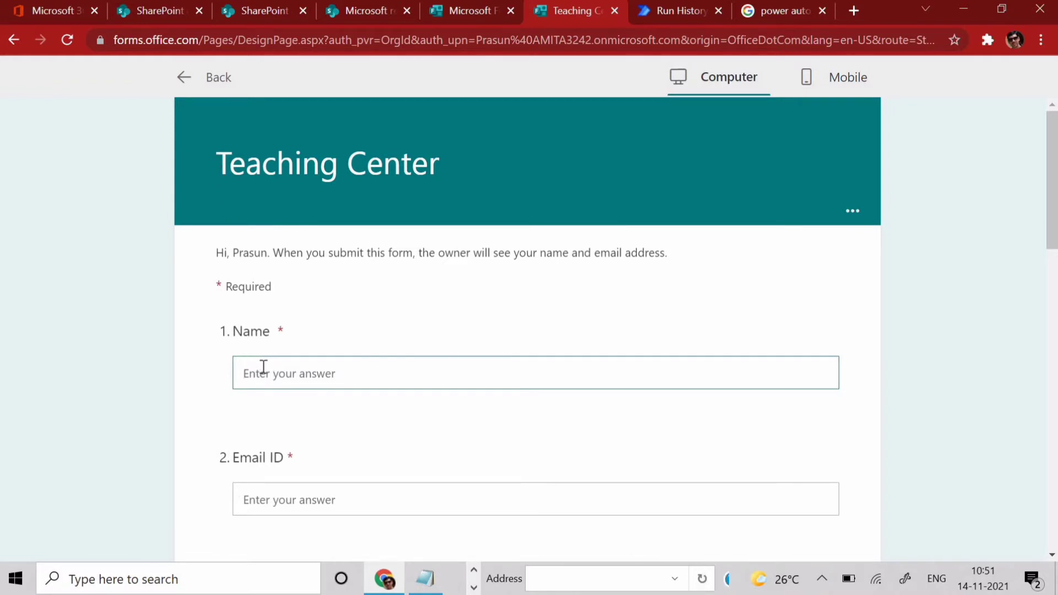
scroll(263, 368, down, 10)
scroll(263, 370, up, 10)
scroll(265, 371, down, 8)
scroll(264, 371, up, 8)
scroll(265, 367, down, 10)
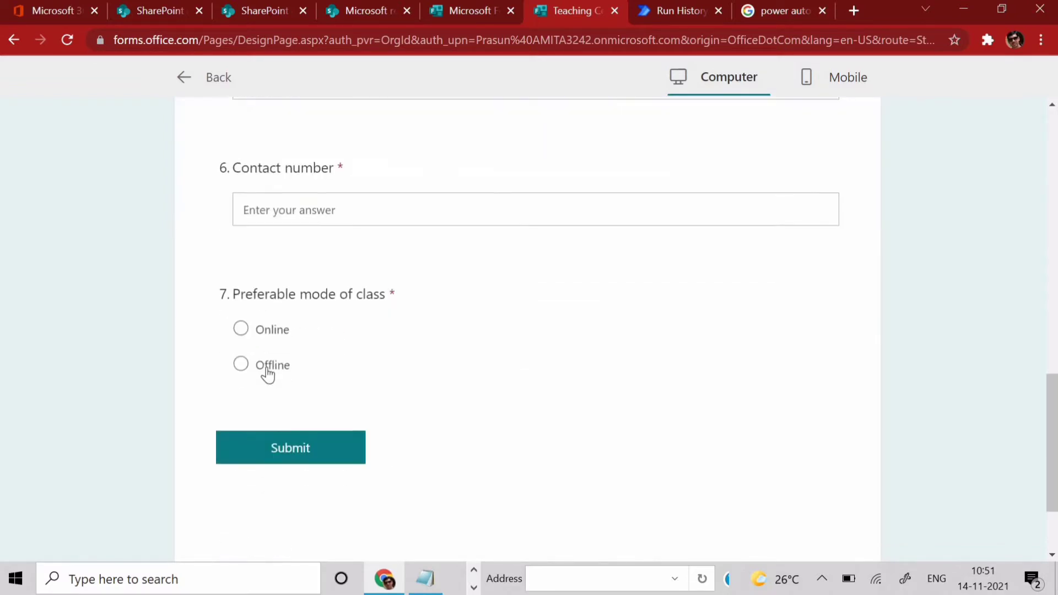
scroll(267, 373, up, 10)
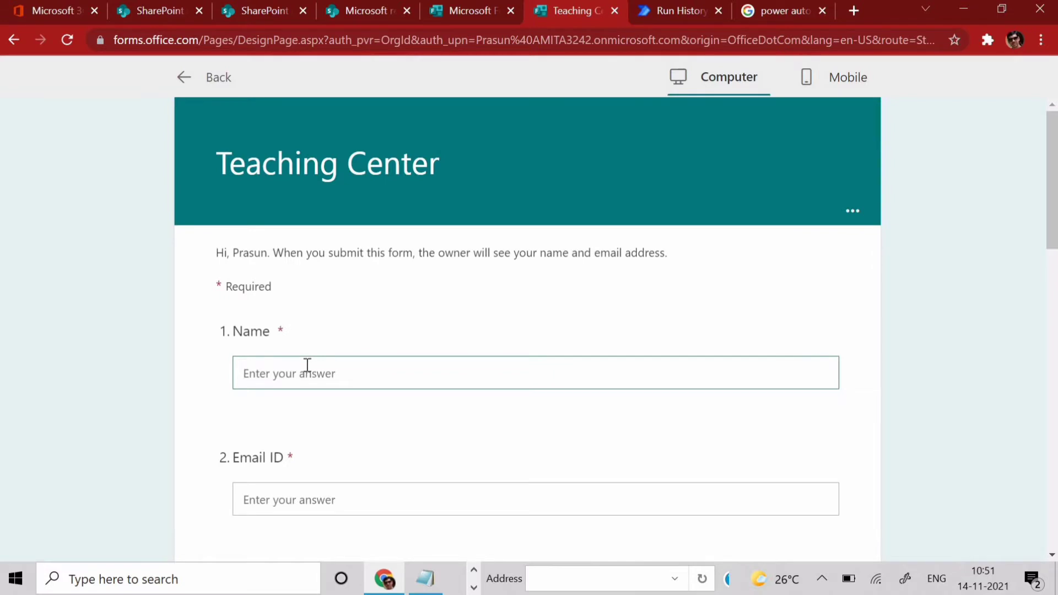
scroll(307, 366, down, 10)
scroll(413, 328, up, 10)
click(325, 379)
- From the Microsoft 365 admin center's Admin centers list, launch SharePoint
click(45, 7)
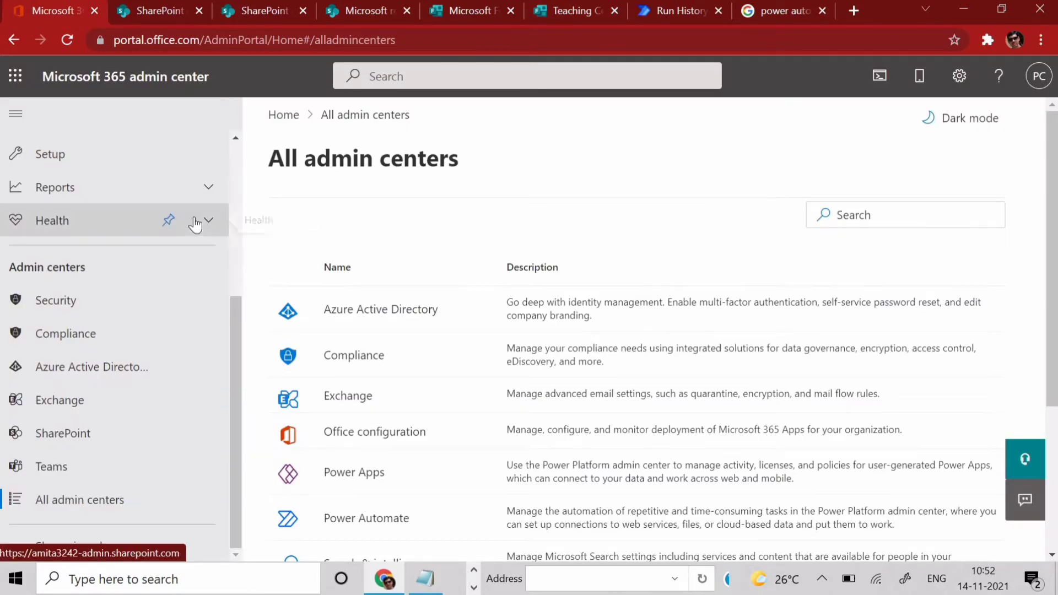
drag(237, 343, 234, 157)
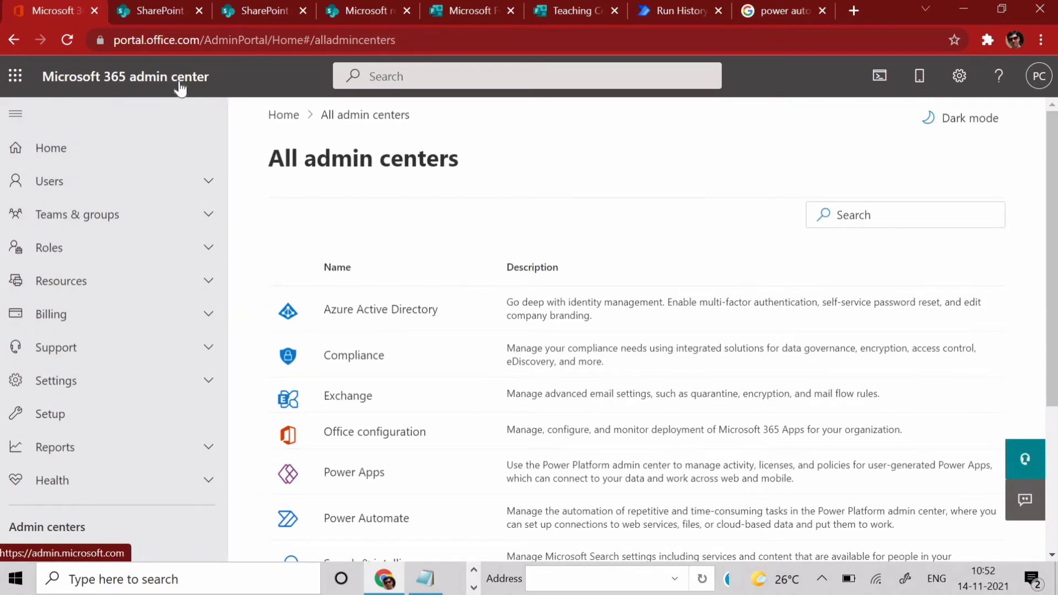
scroll(123, 404, down, 5)
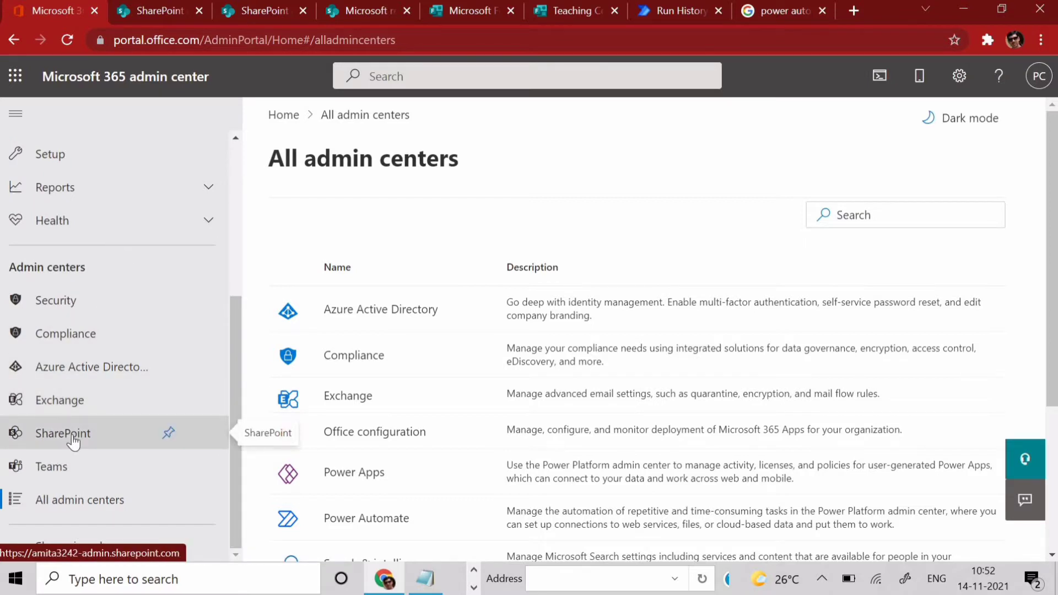
click(105, 426)
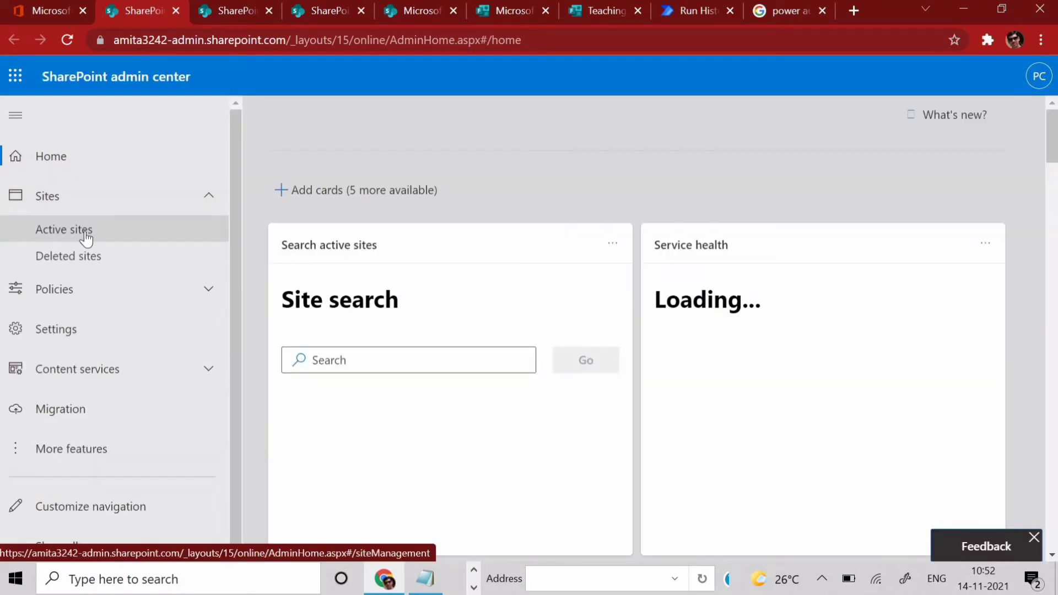
- List the active sites and open the Microsoft response site
click(86, 238)
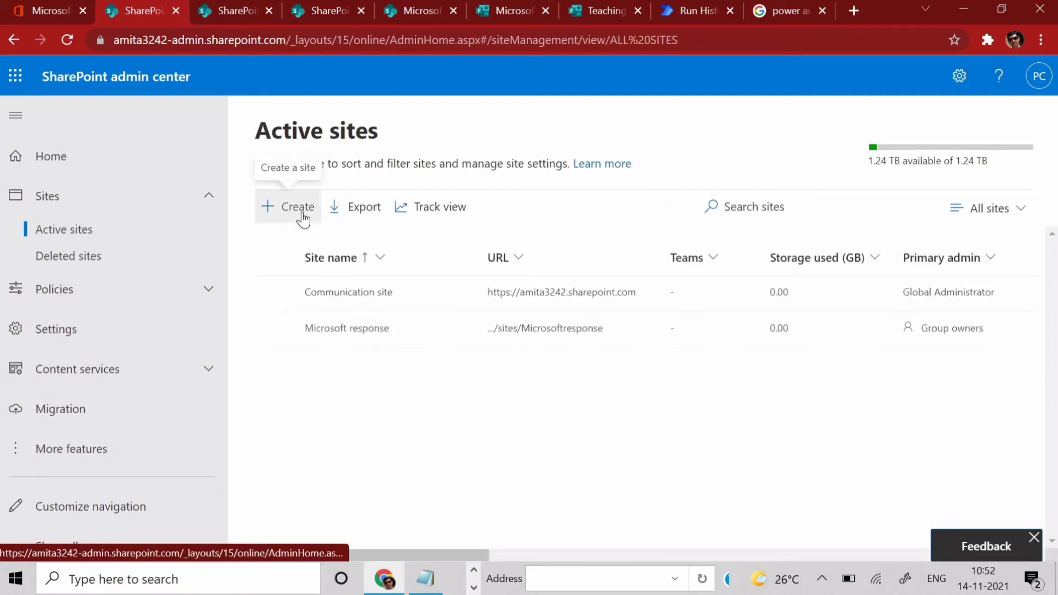
click(302, 213)
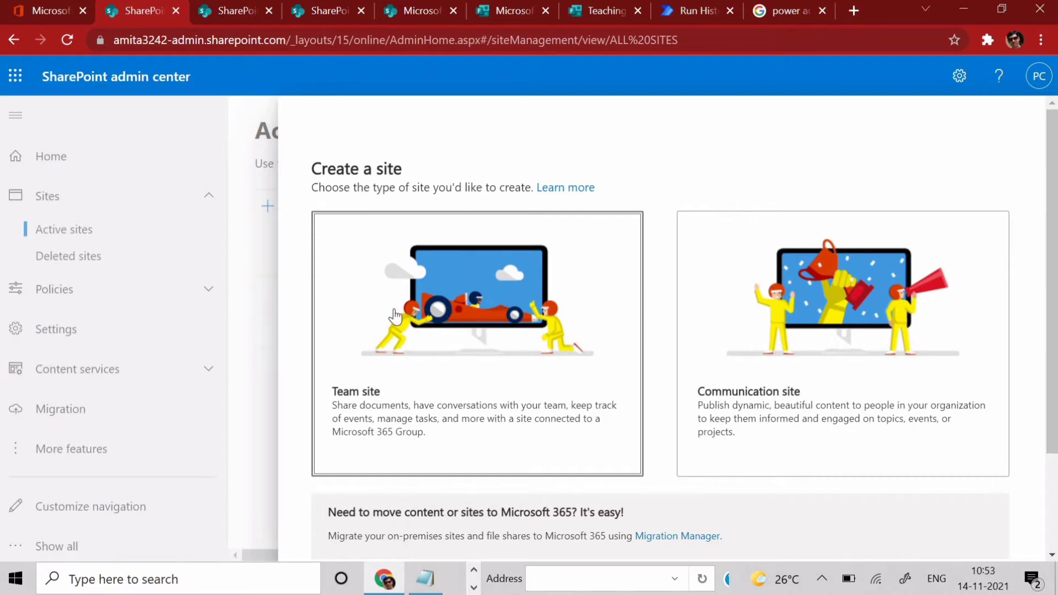
click(221, 16)
click(323, 11)
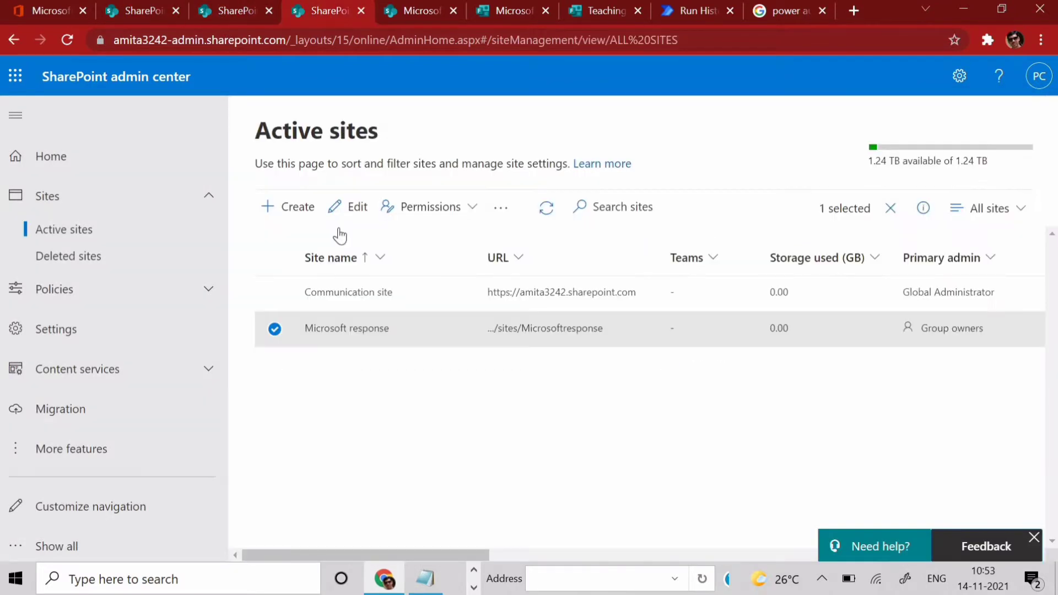
click(444, 12)
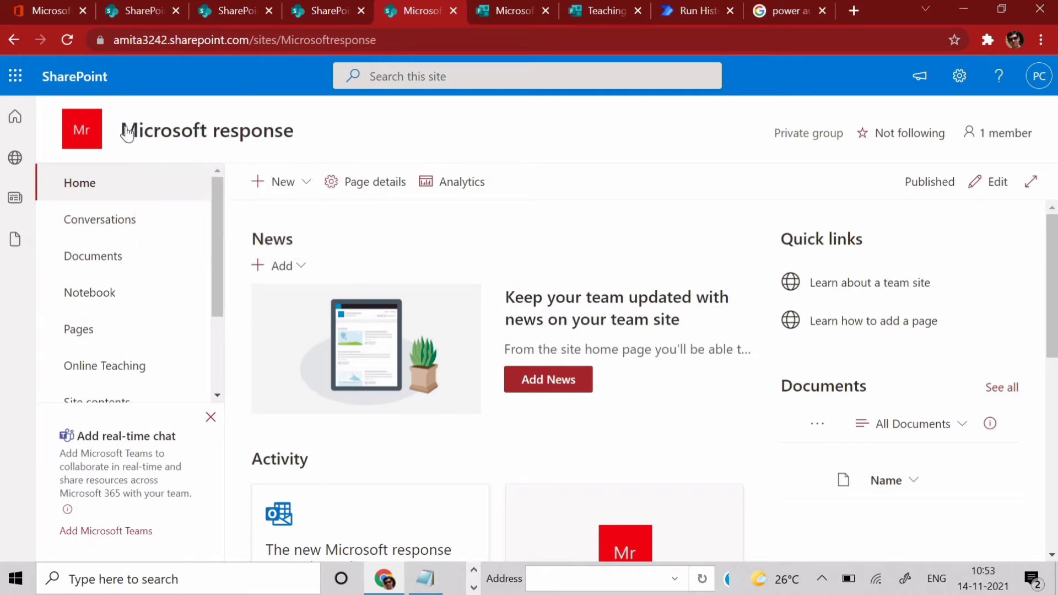
- Open the Online Teaching list from the Microsoft response site's left navigation
mouse_move(122, 136)
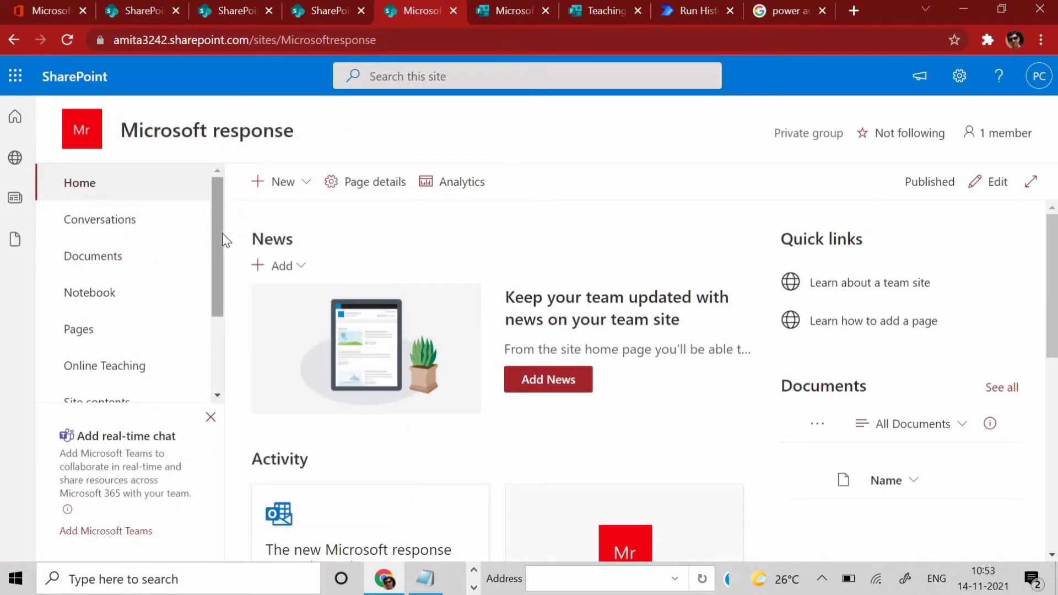
scroll(223, 265, down, 1)
scroll(165, 276, down, 1)
click(91, 246)
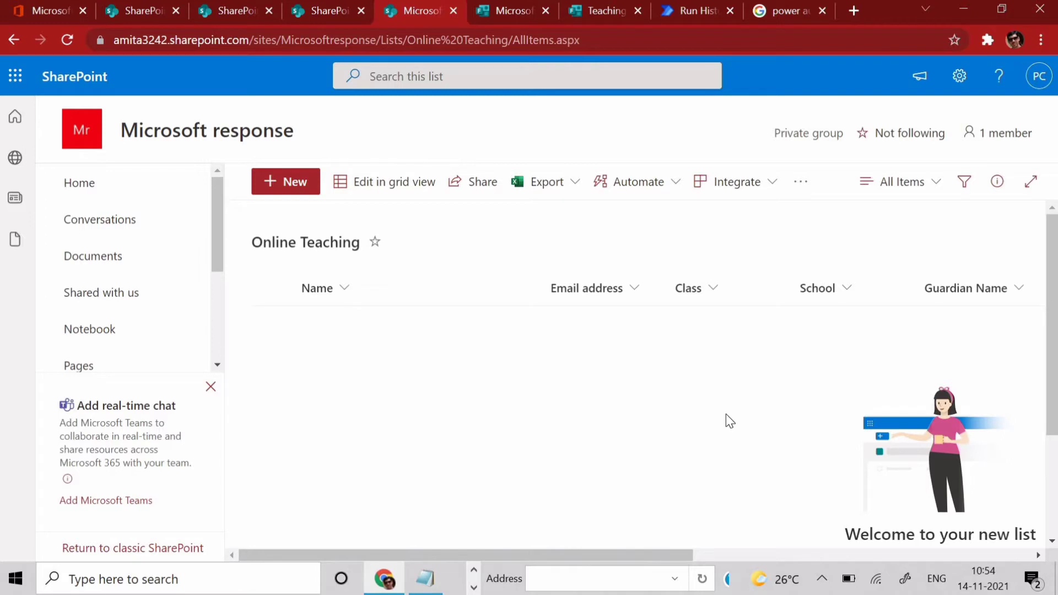
- Open the Power Automate website from the Google results and go to its Create page
click(767, 9)
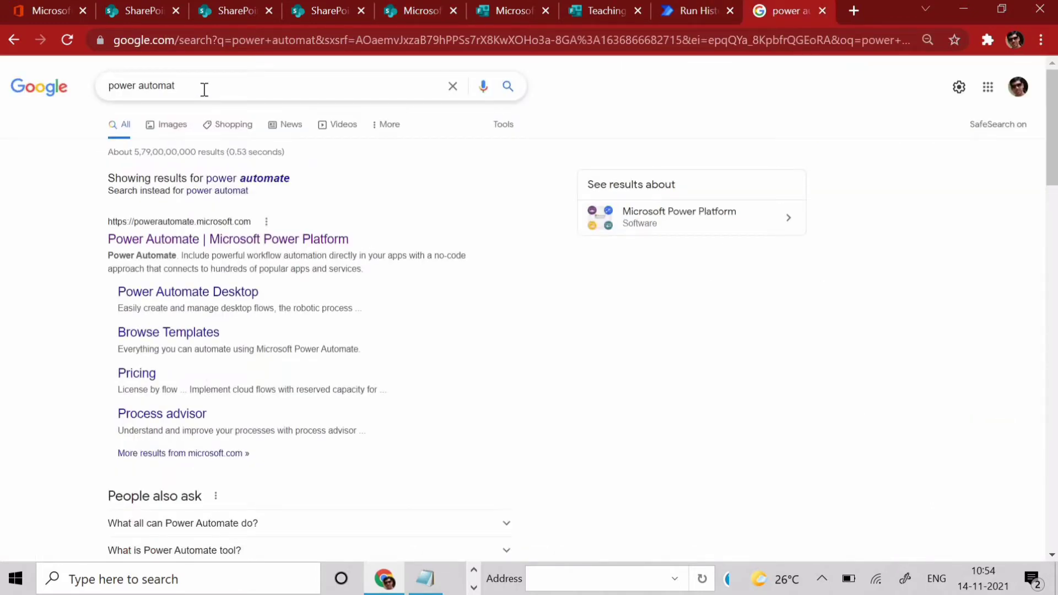
click(230, 240)
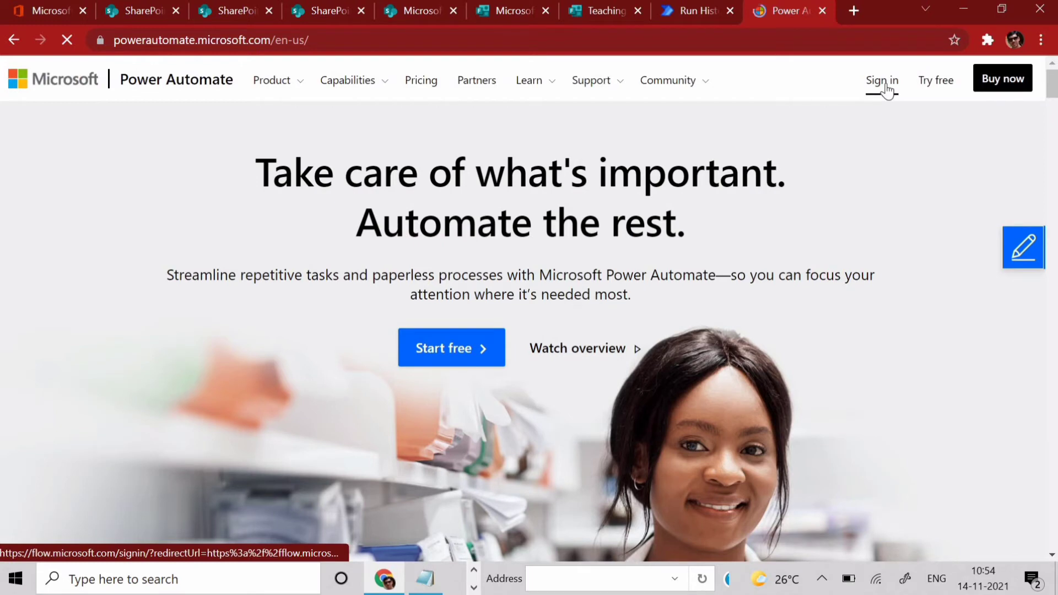
click(698, 10)
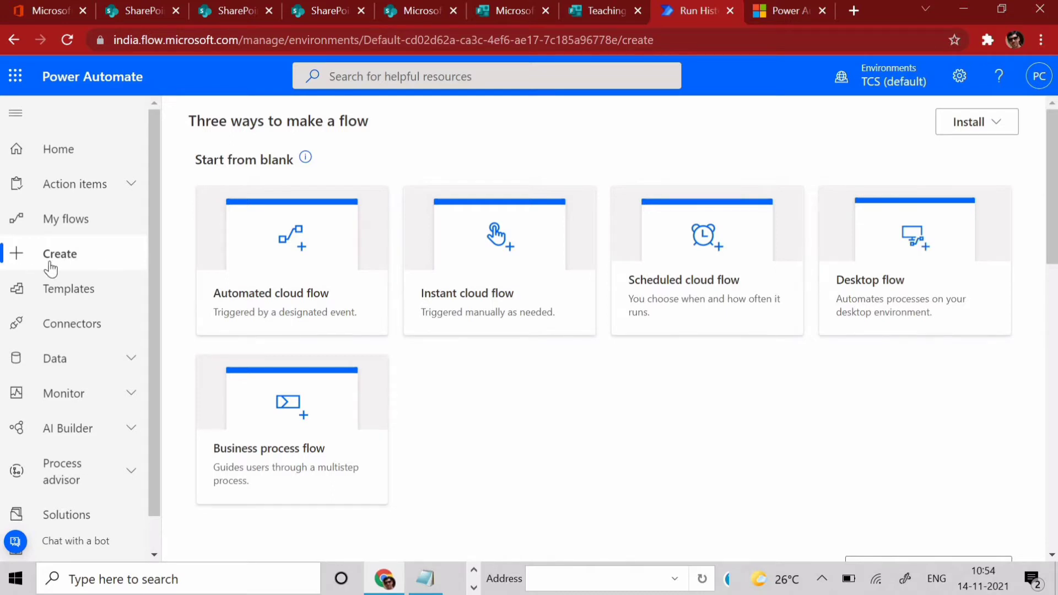
- Create an automated cloud flow 'MS Form' using the Forms 'When a new response is submitted' trigger
click(277, 296)
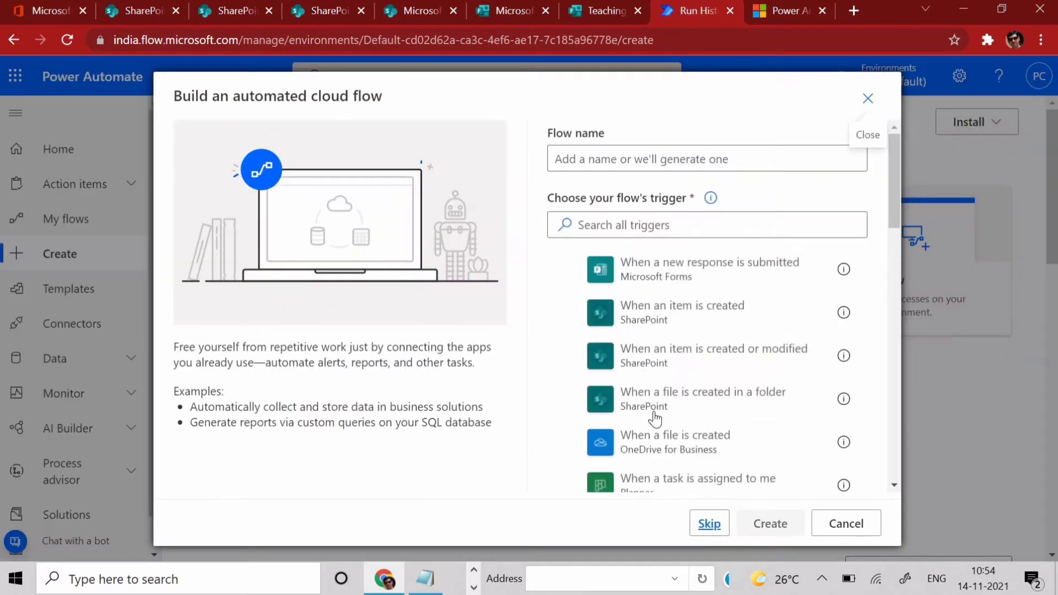
click(617, 158)
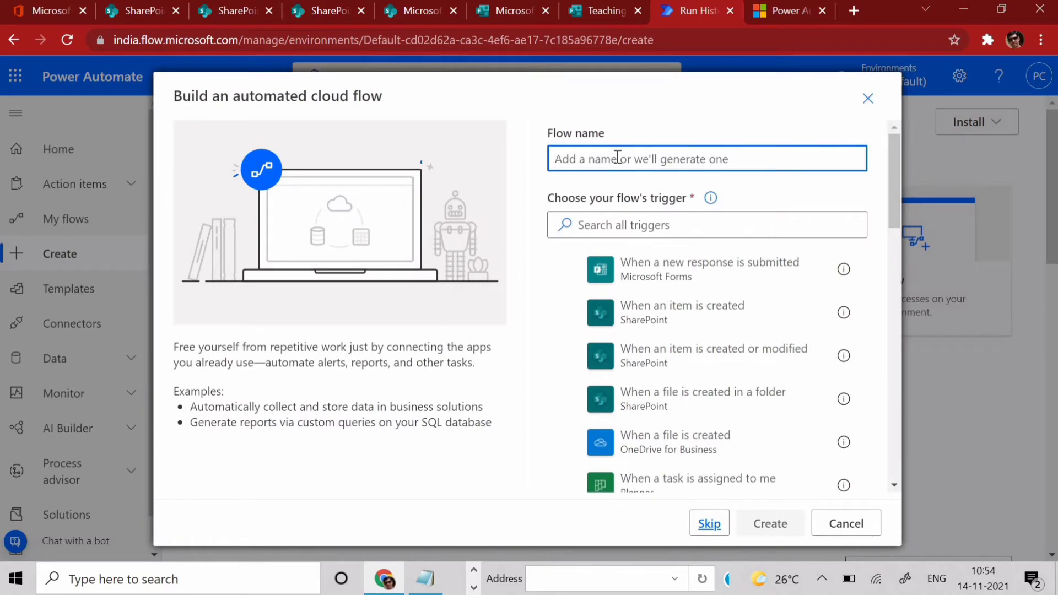
text(MS Form)
key(BackSpace)
key(BackSpace)
key(BackSpace)
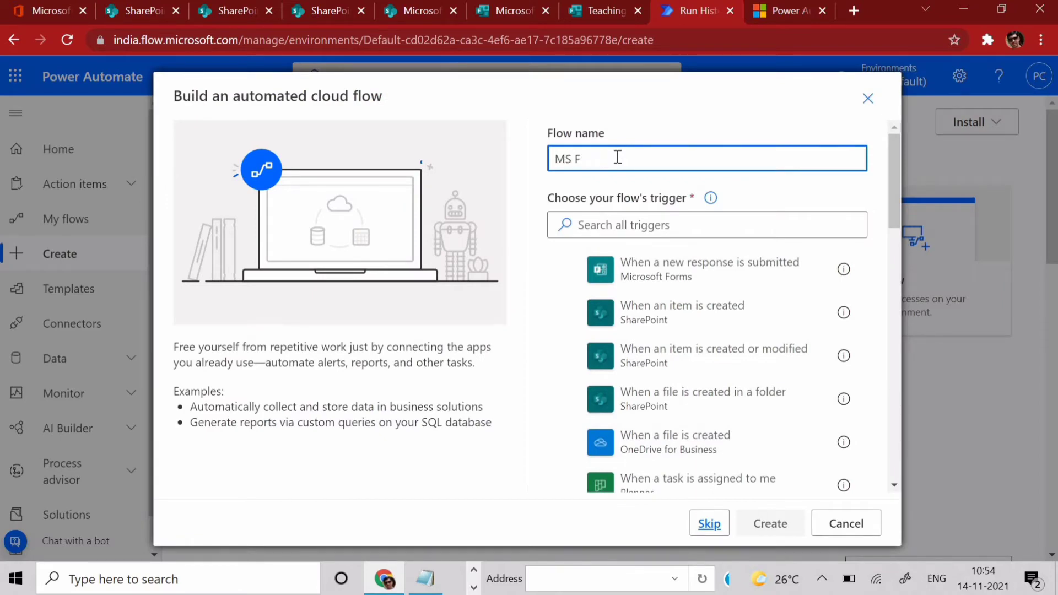
text(orm)
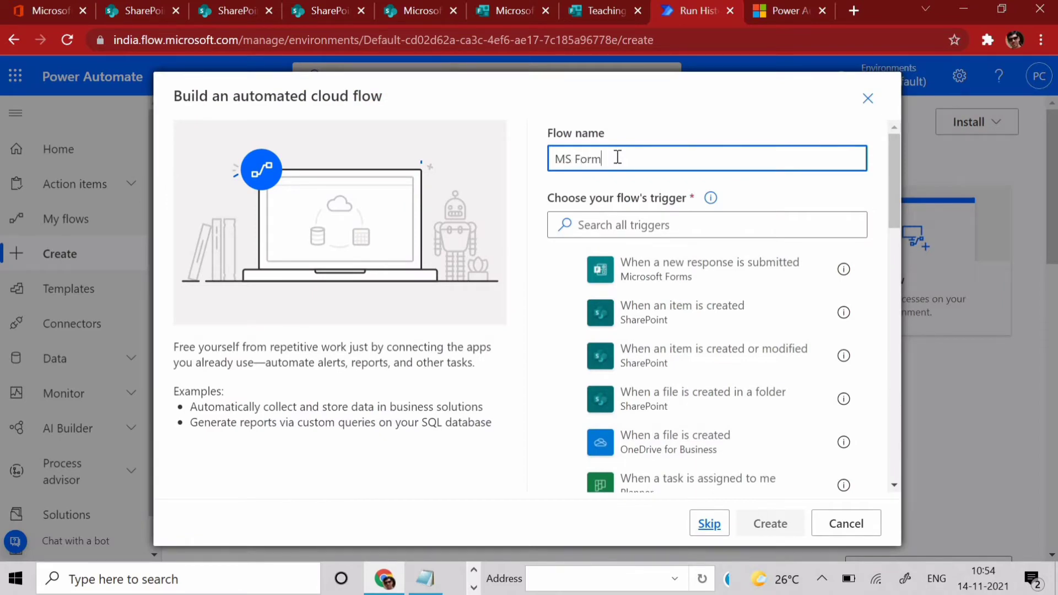
click(601, 223)
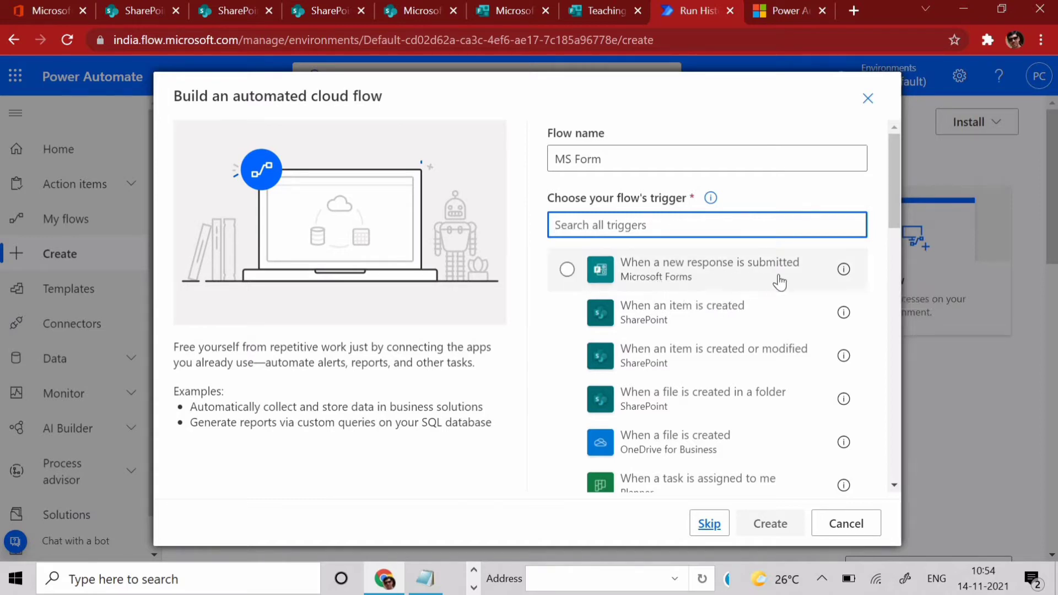
click(566, 270)
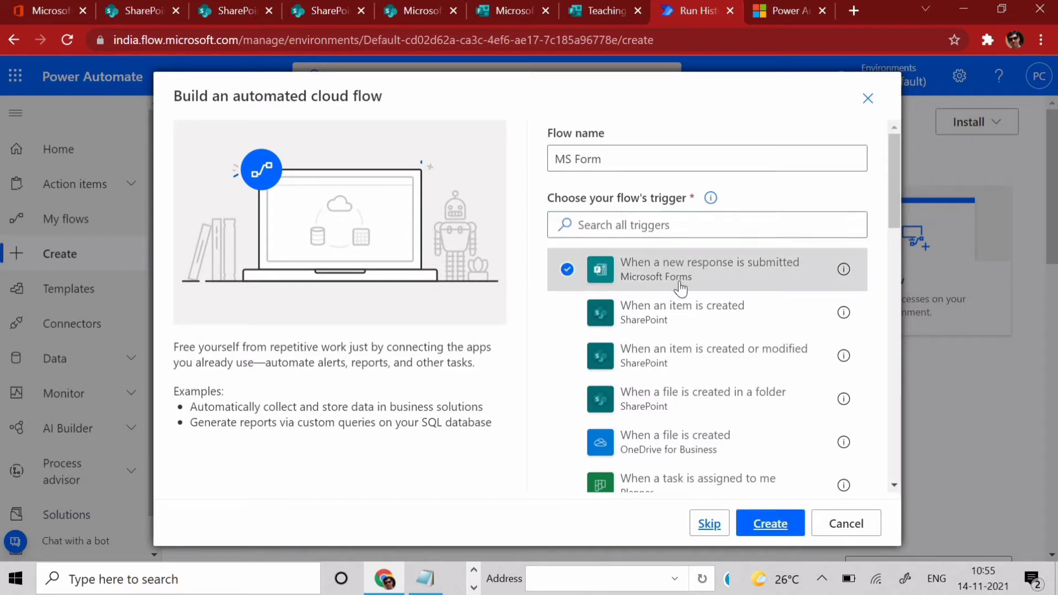
click(769, 524)
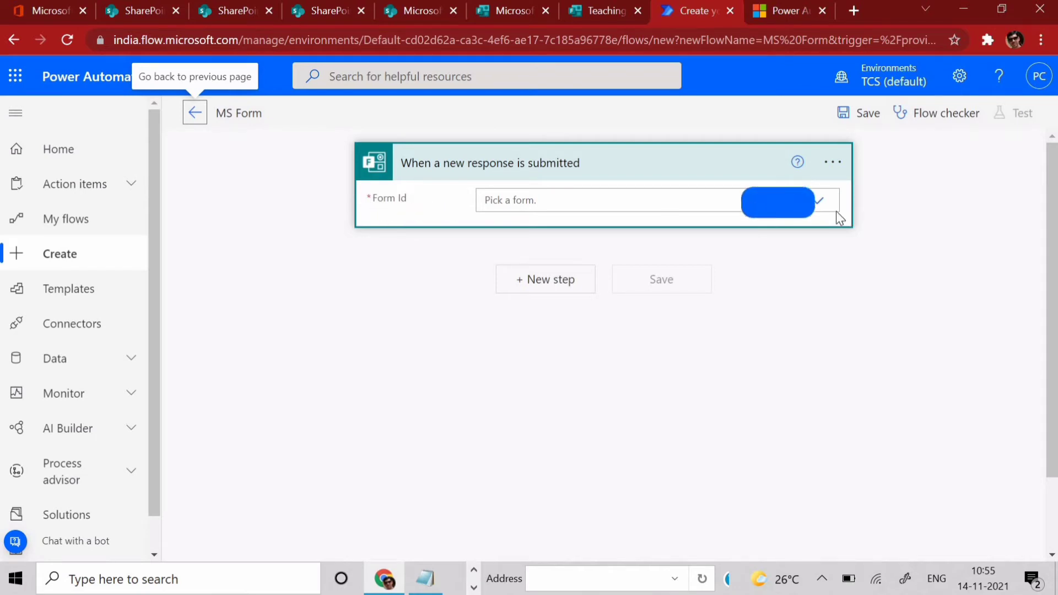
- Set the trigger's Form Id to Teaching Center
click(821, 203)
click(798, 207)
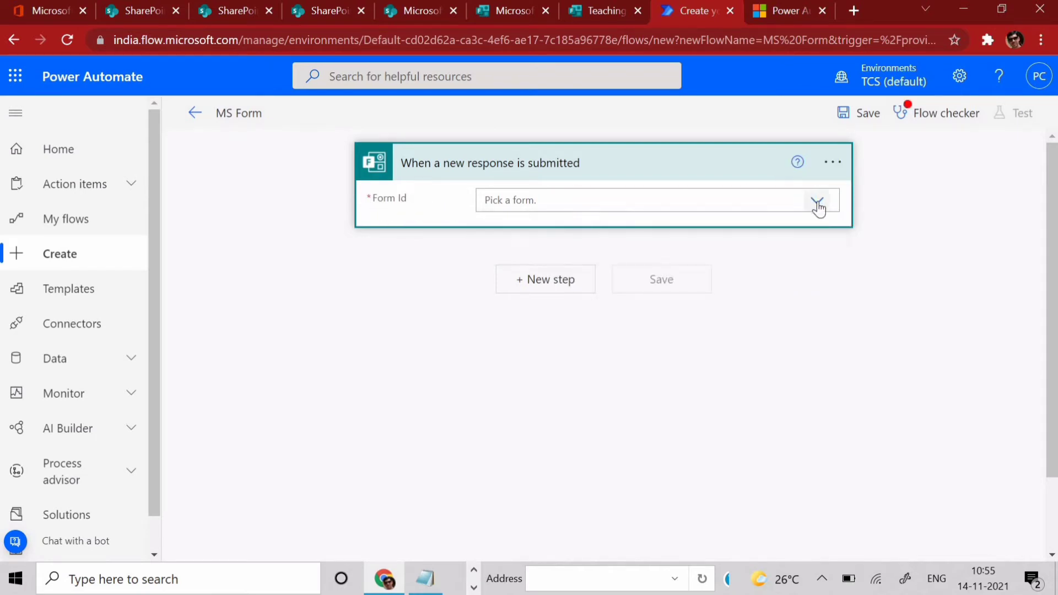
click(816, 204)
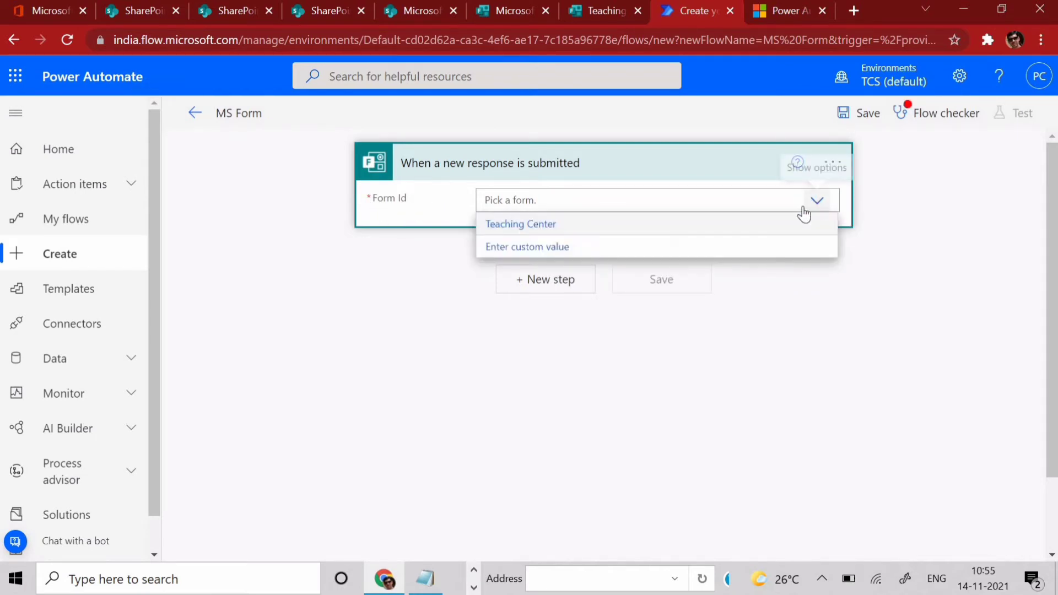
click(537, 230)
- Check the Teaching Center form in Forms, then add a new step after the trigger
click(539, 12)
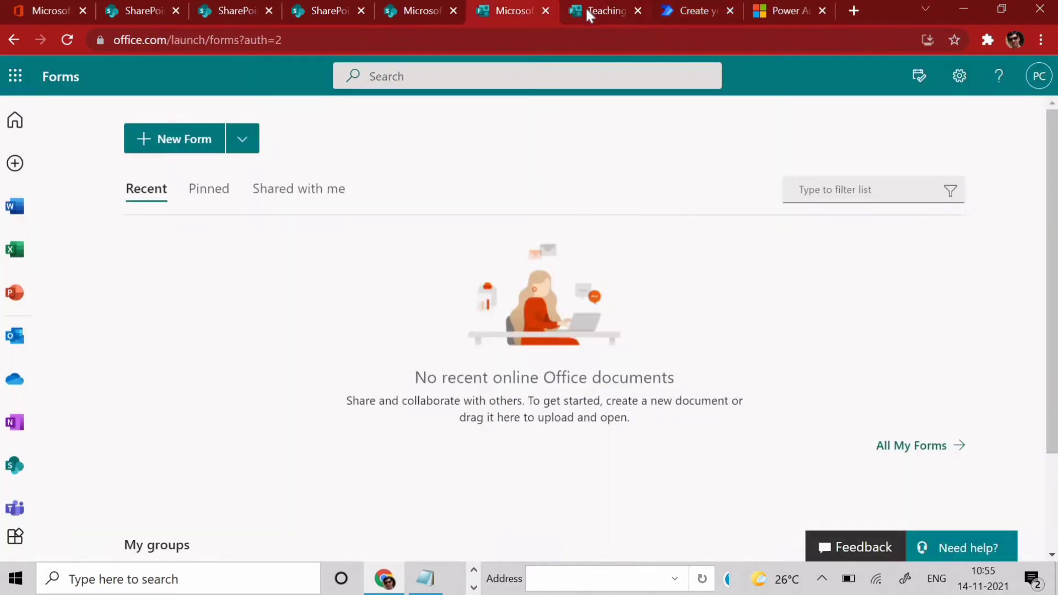
click(589, 12)
scroll(421, 343, down, 10)
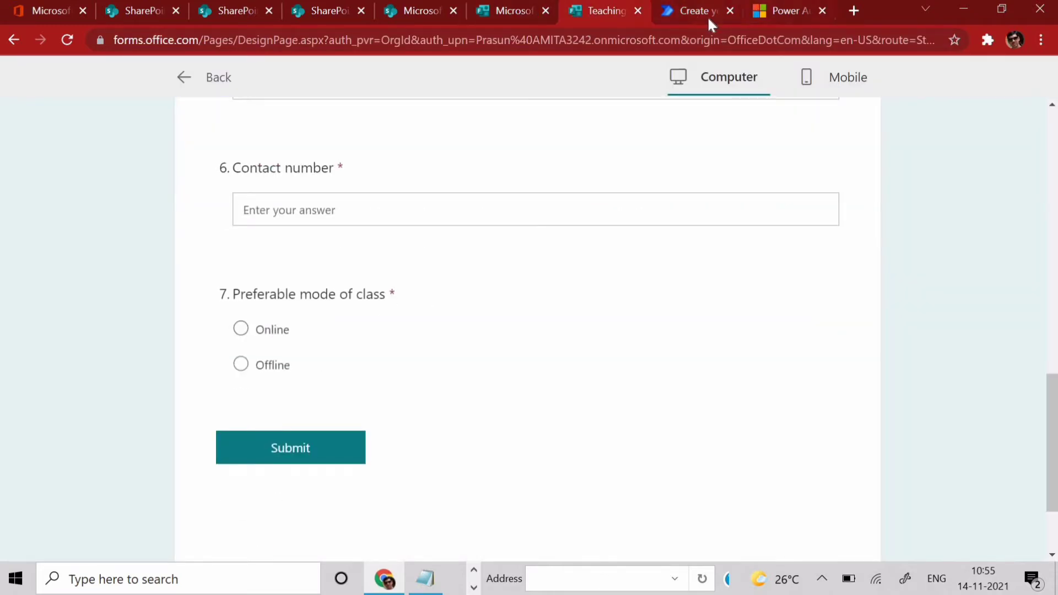
click(706, 10)
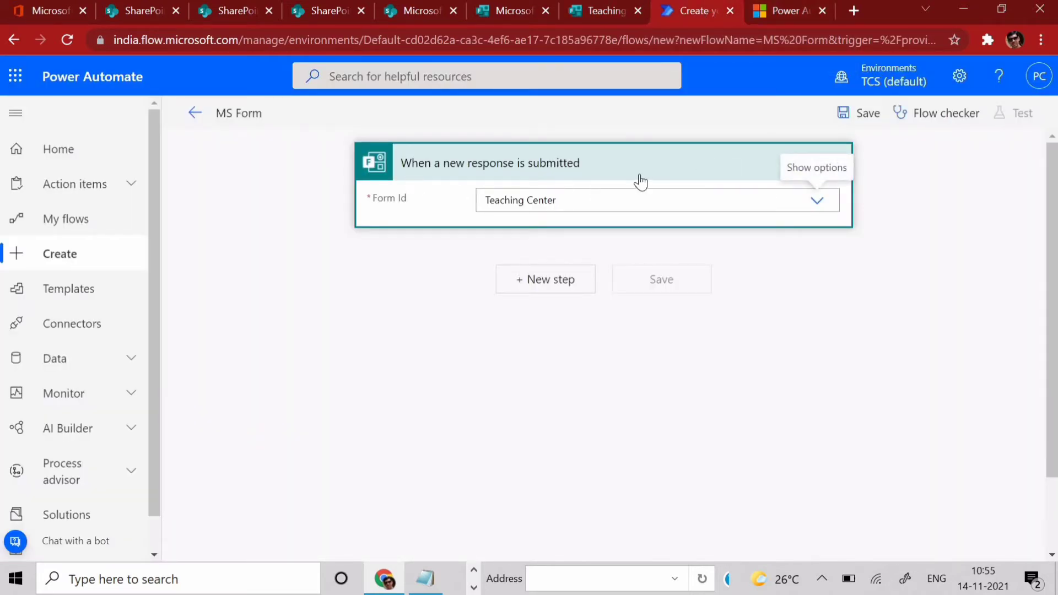
click(570, 291)
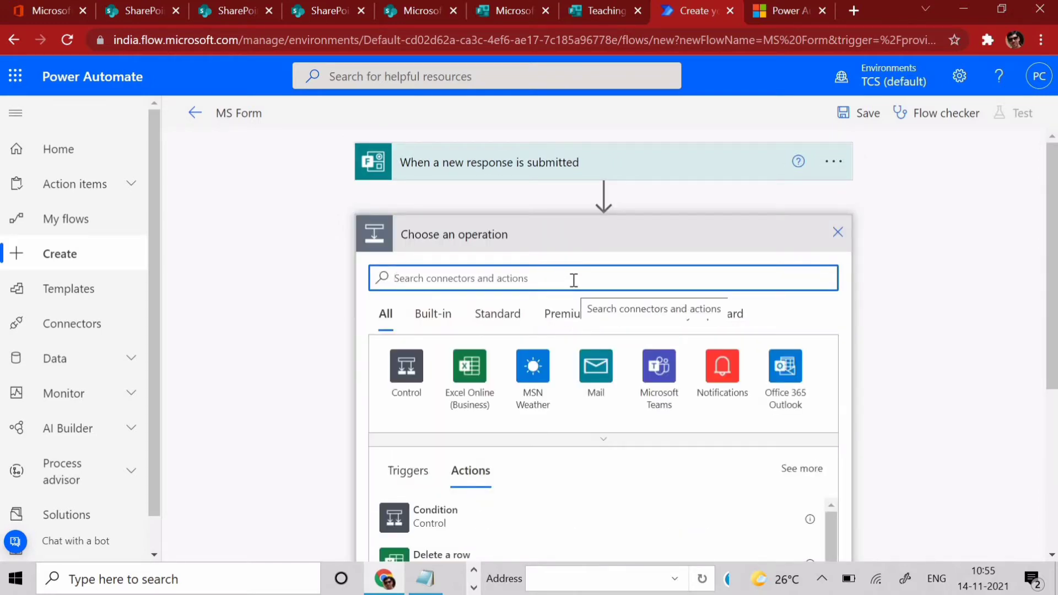
- Add a Get response details action with Form Id set to Teaching Center
text(get)
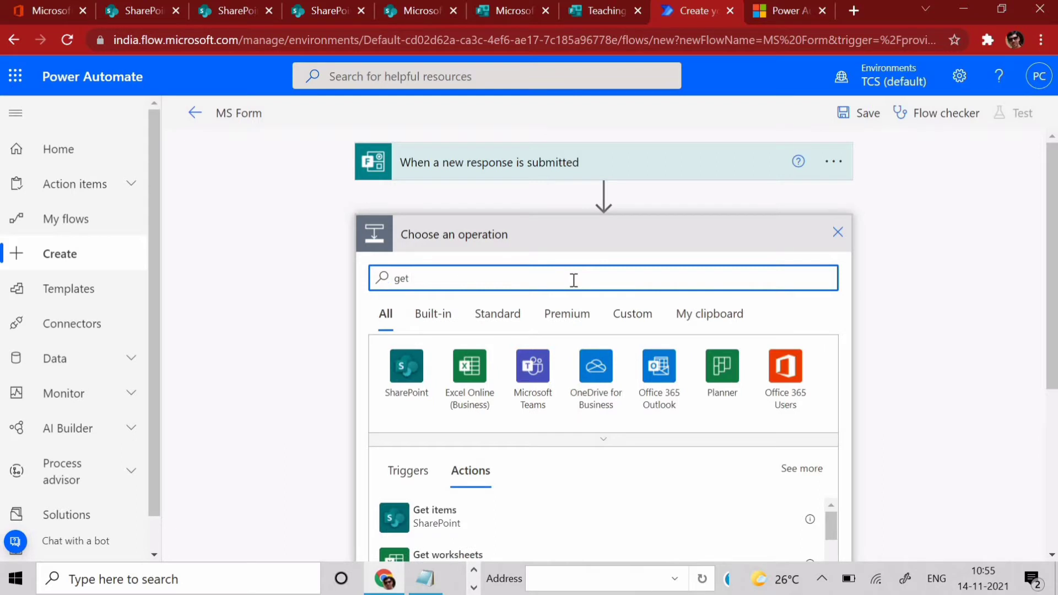
text( response)
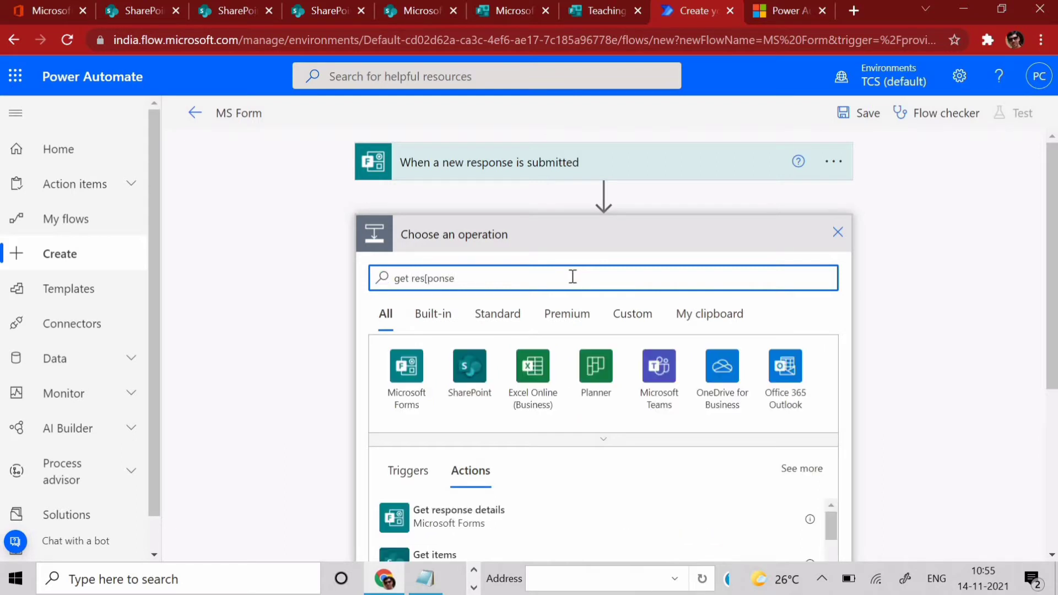
scroll(517, 317, down, 4)
click(468, 309)
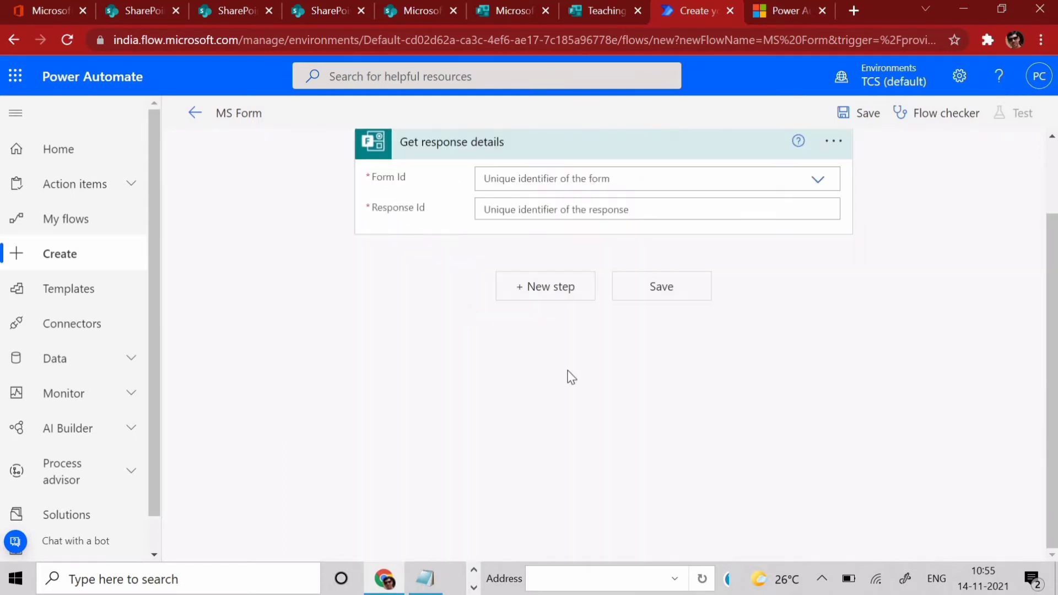
click(819, 271)
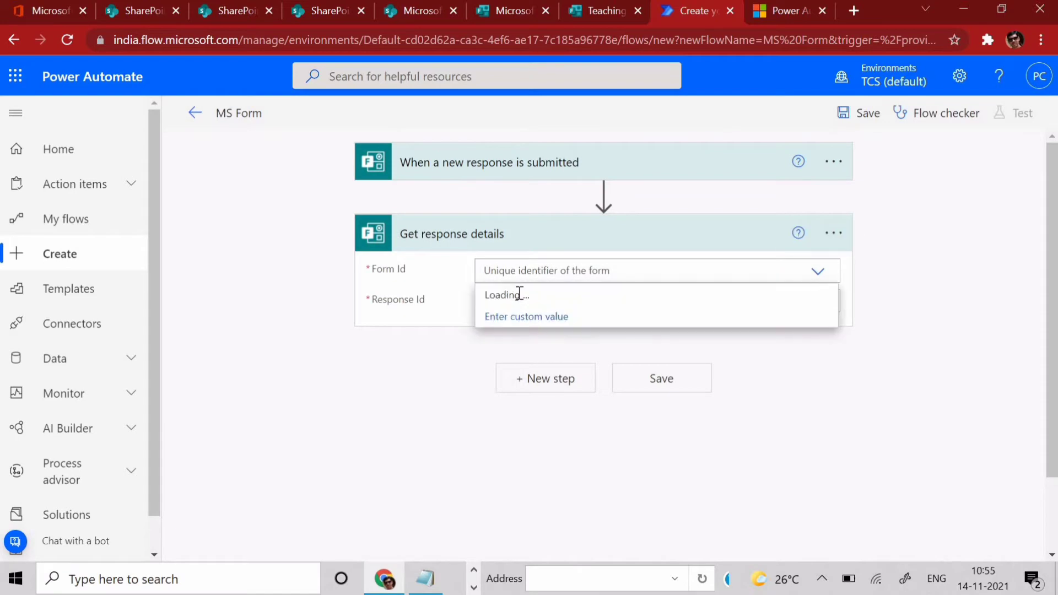
click(526, 295)
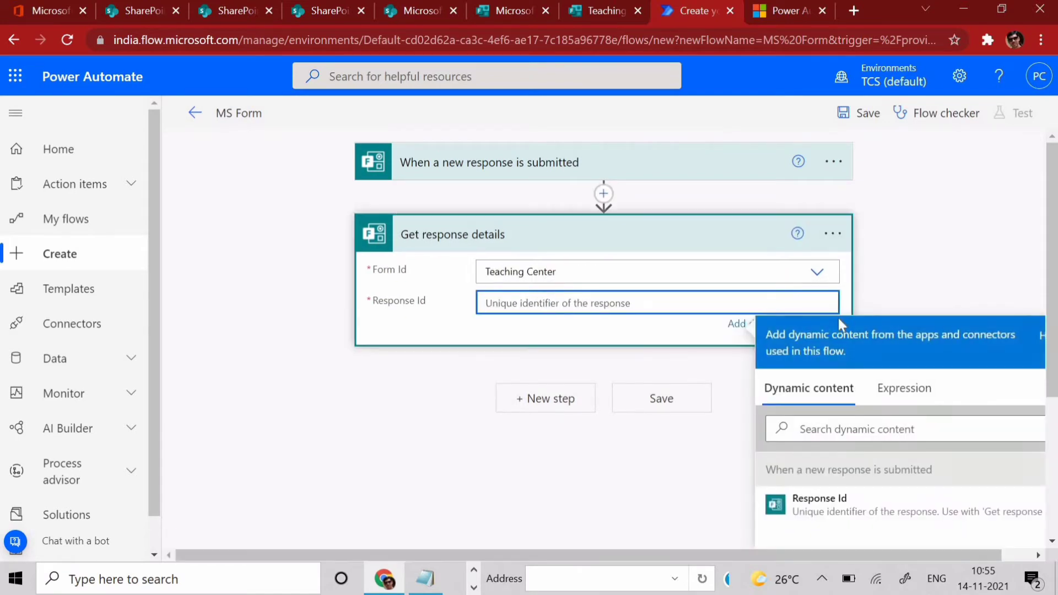
- Fill Response Id with the trigger's Response Id dynamic content and add another step
scroll(843, 317, down, 3)
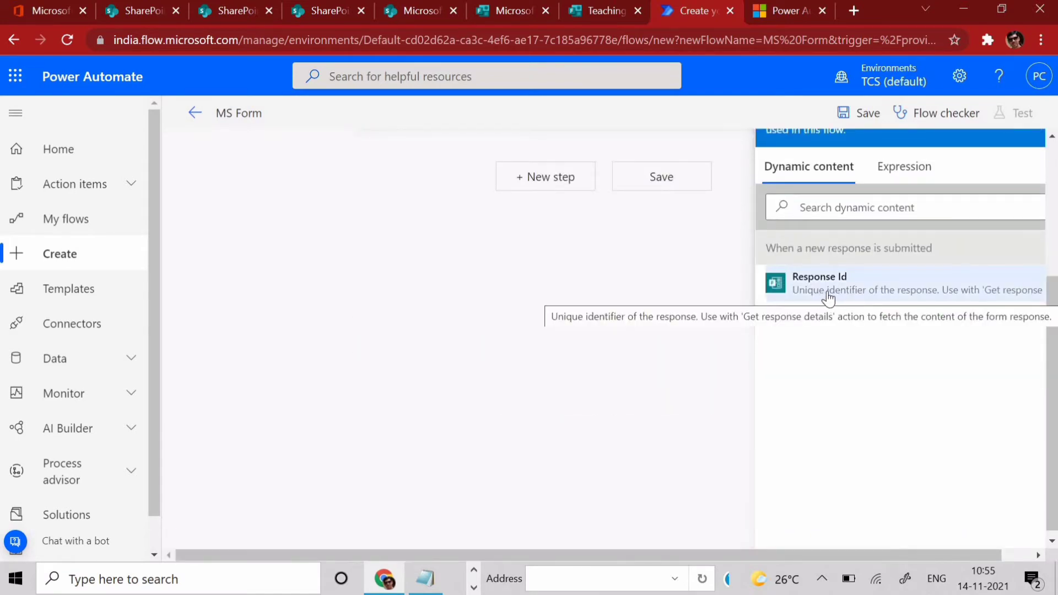
drag(774, 246, 945, 272)
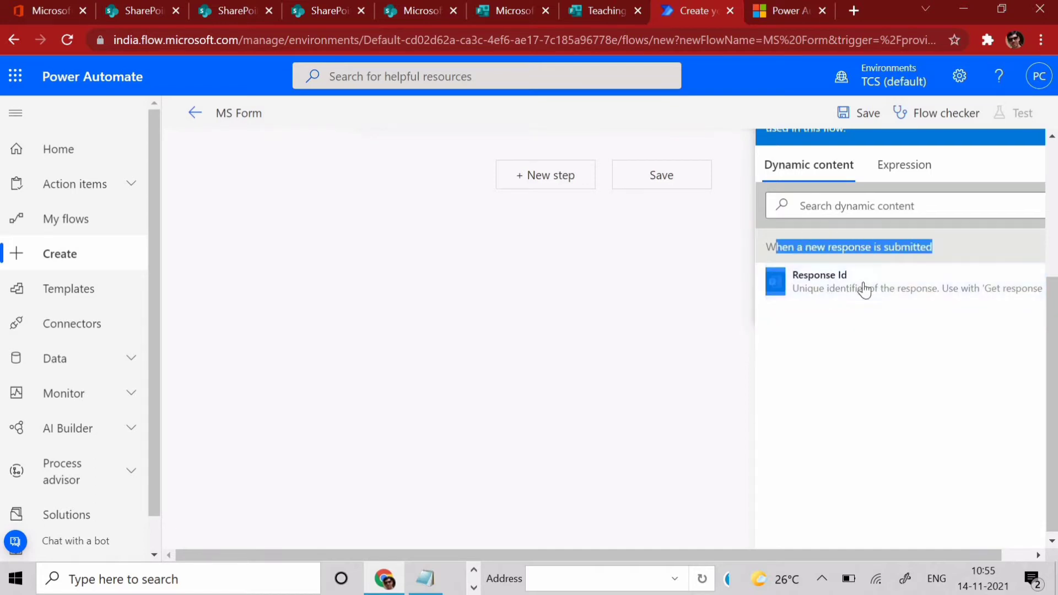
click(837, 298)
scroll(716, 303, up, 3)
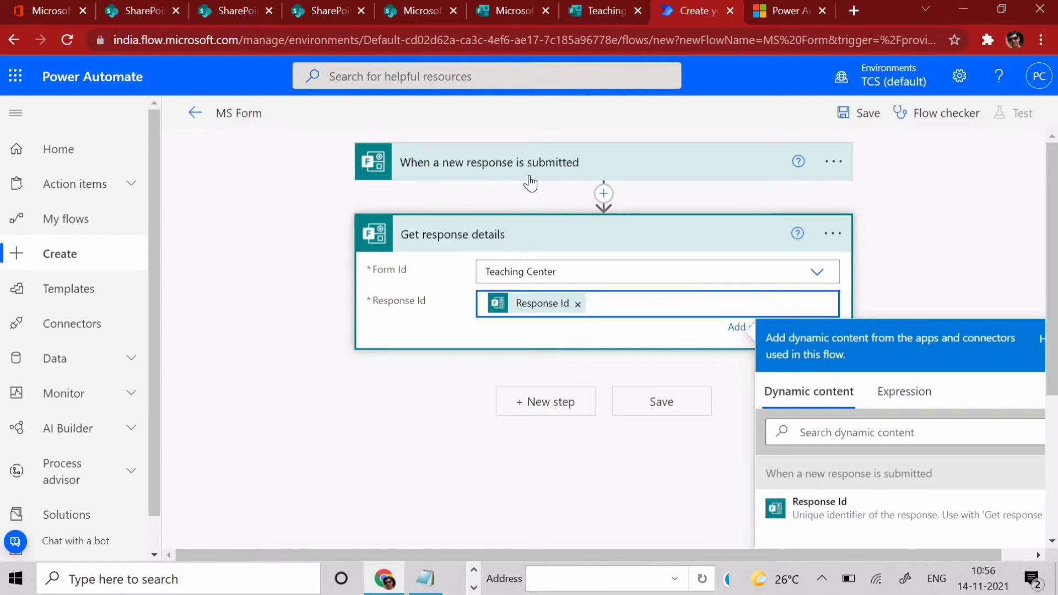
click(571, 405)
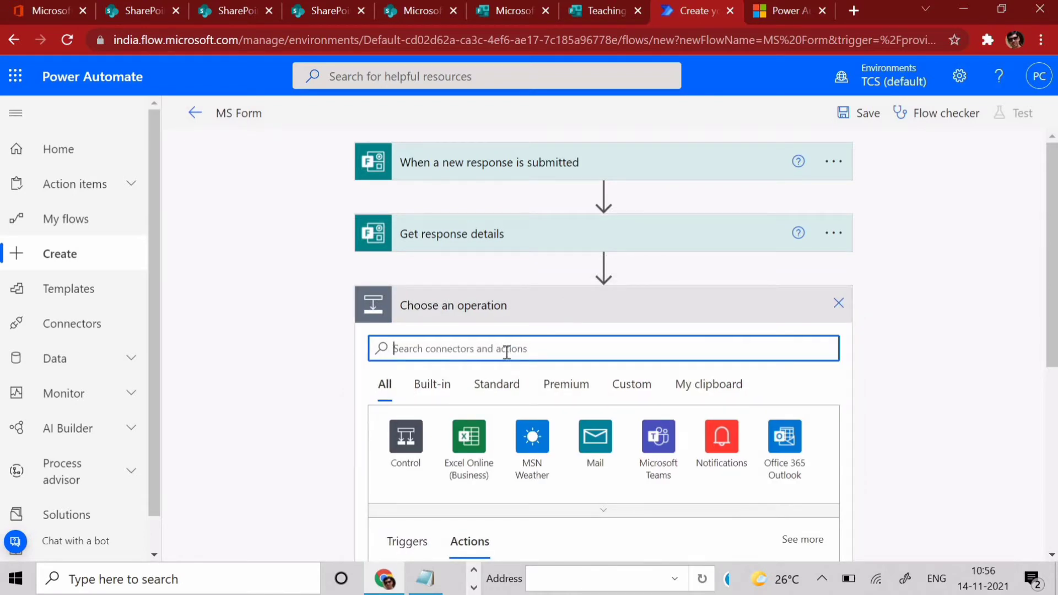
- Search 'create item in sharepoint' and add the SharePoint Create item action
text(crea)
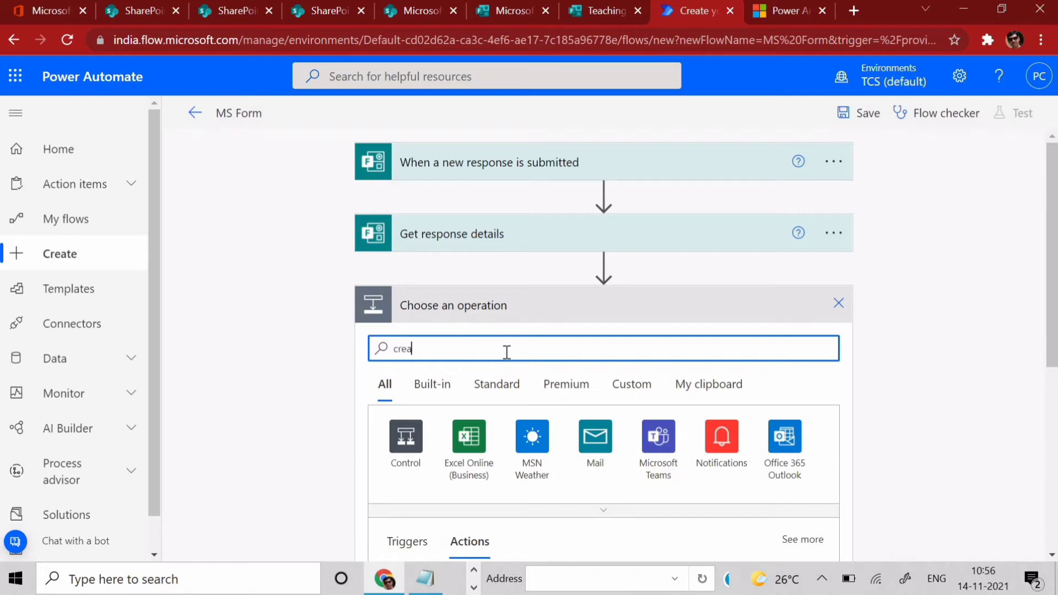
text(te item in sharepoint)
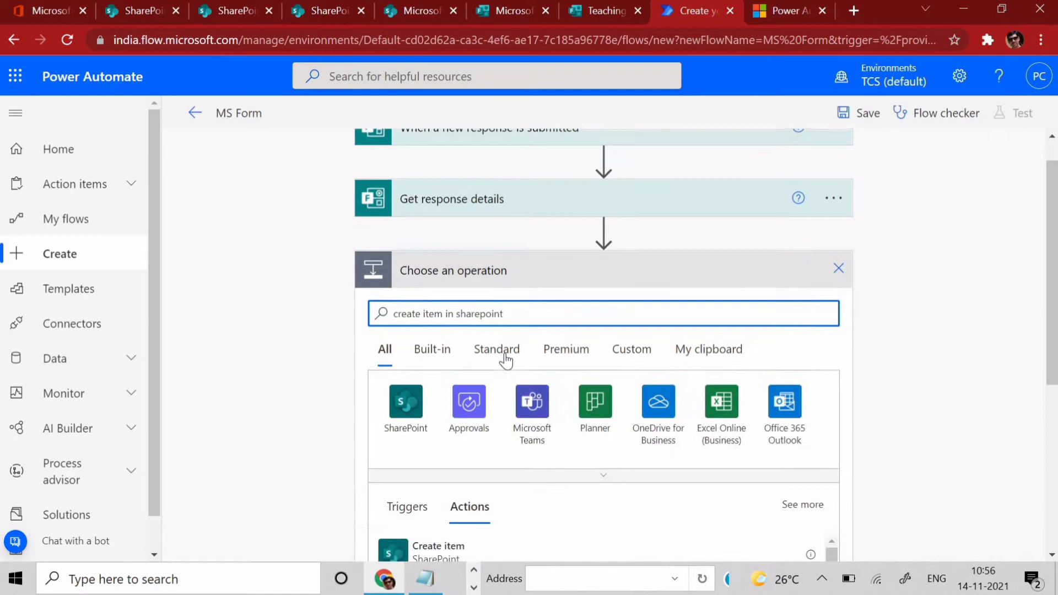
scroll(505, 361, down, 3)
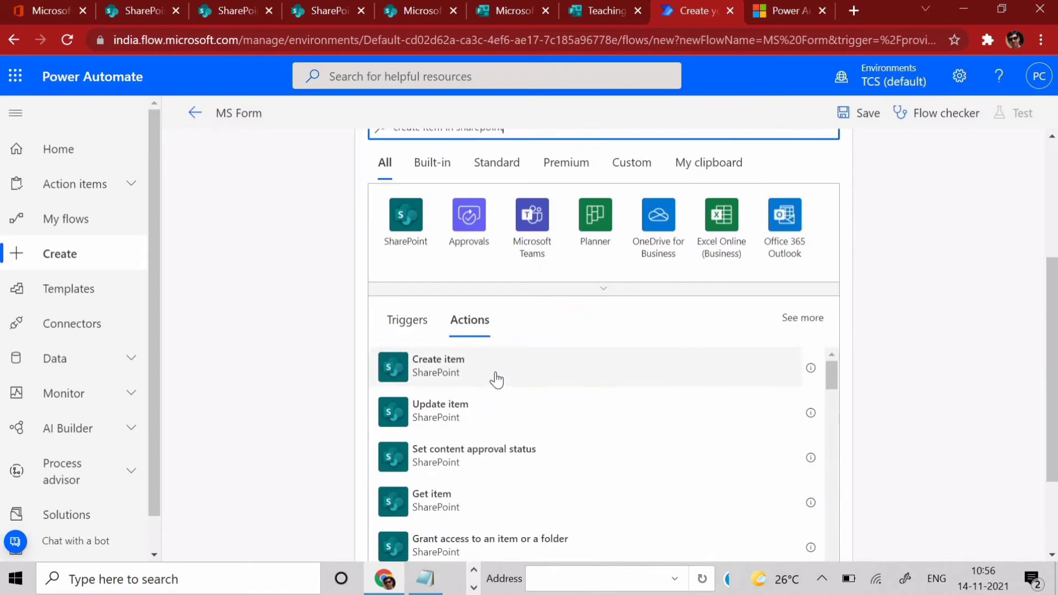
click(453, 380)
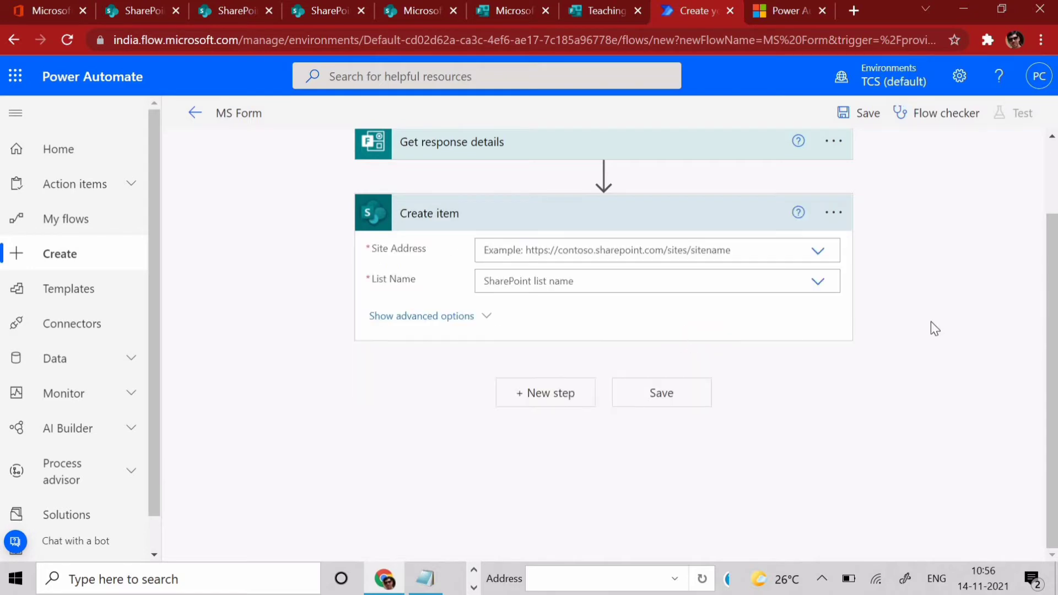
- Check the offered Site Address choices and the Create item step's connection options
click(818, 254)
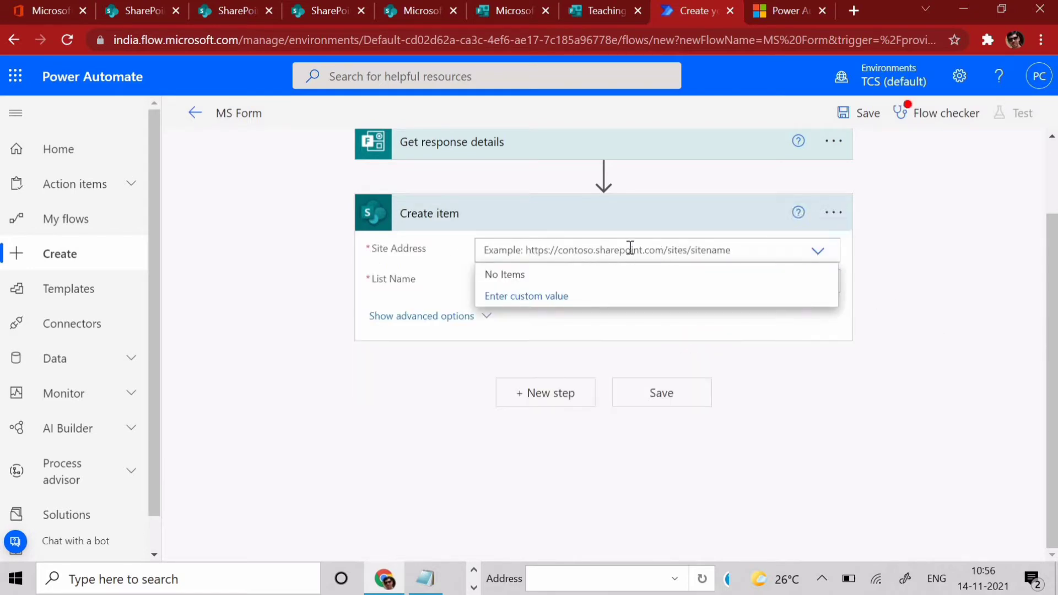
click(521, 274)
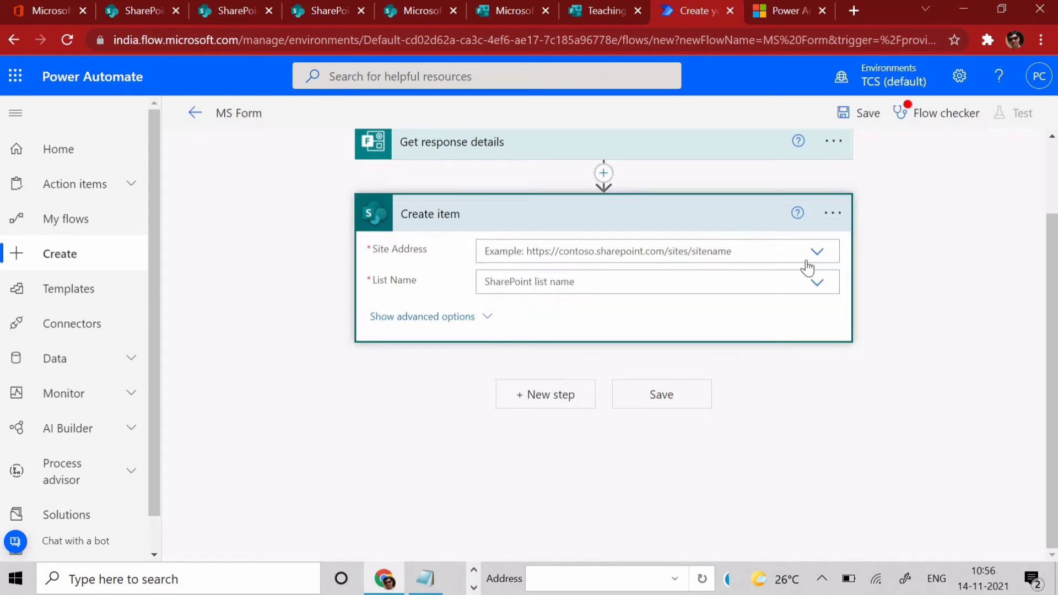
click(819, 251)
click(834, 215)
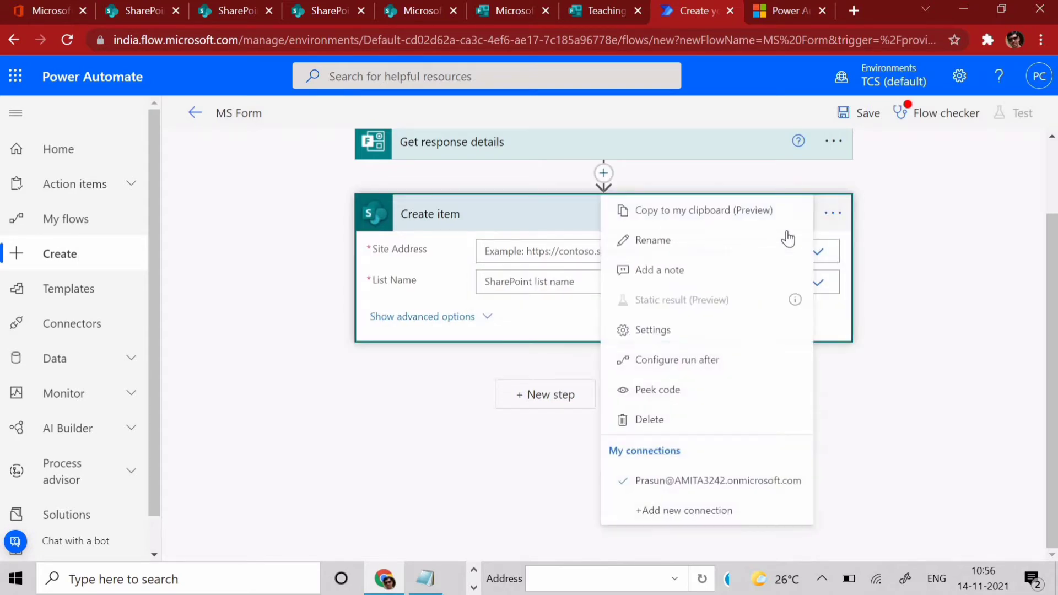
click(709, 489)
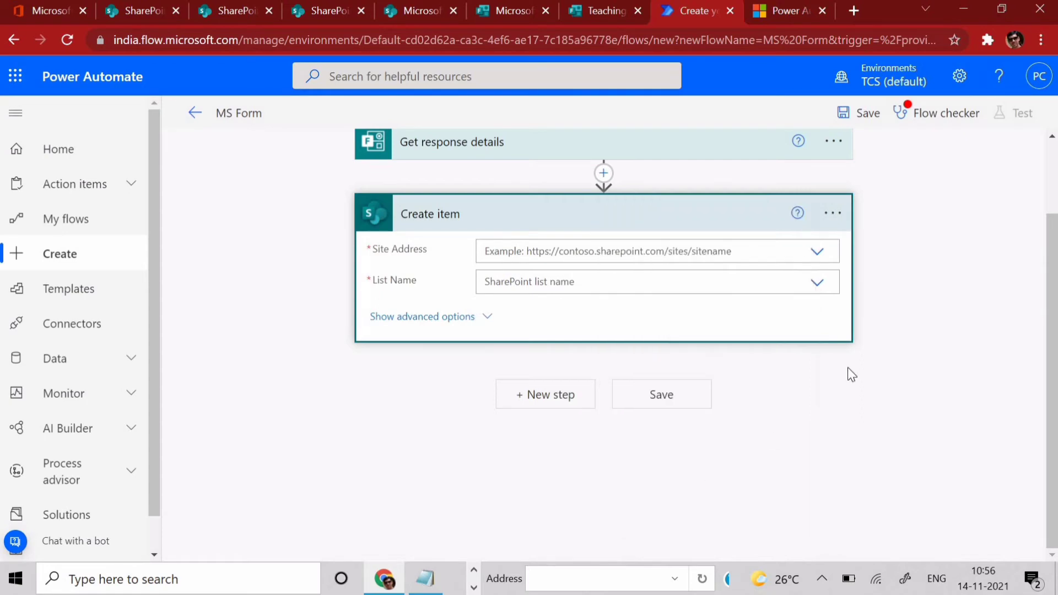
- Switch Site Address to 'Enter custom value' and go to the SharePoint Online Teaching list
click(819, 252)
click(501, 296)
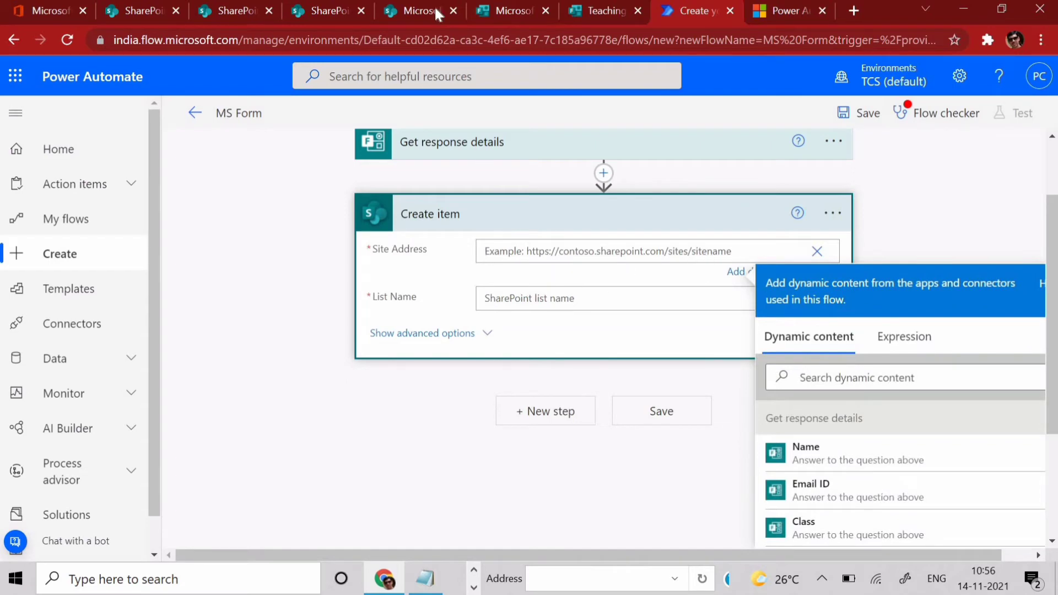
click(393, 13)
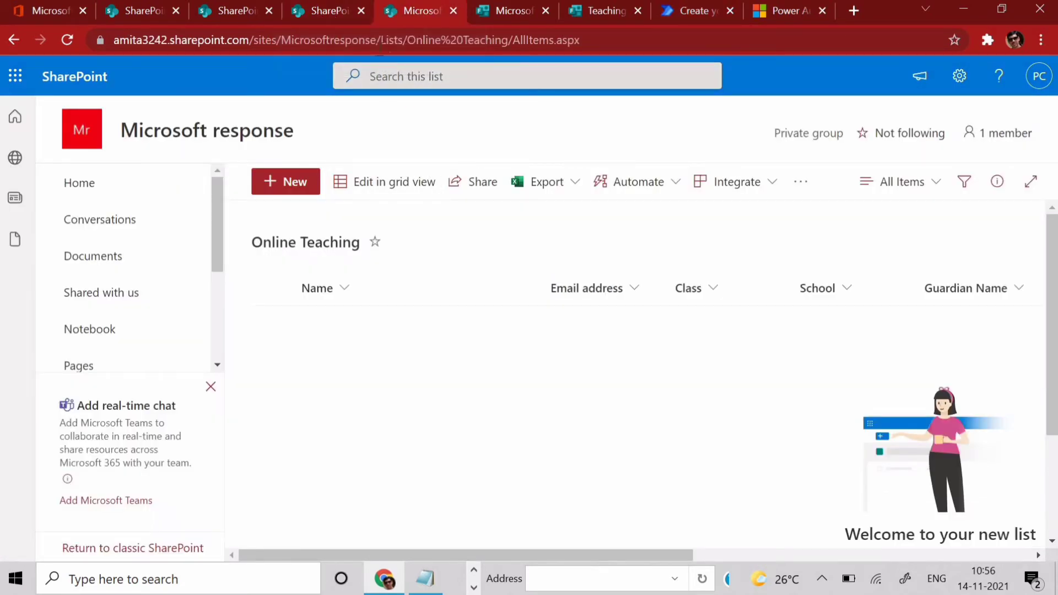
- Copy the Microsoft response site URL from the Online Teaching list page into Create item's Site Address
drag(379, 40, 74, 48)
key(ctrl+a)
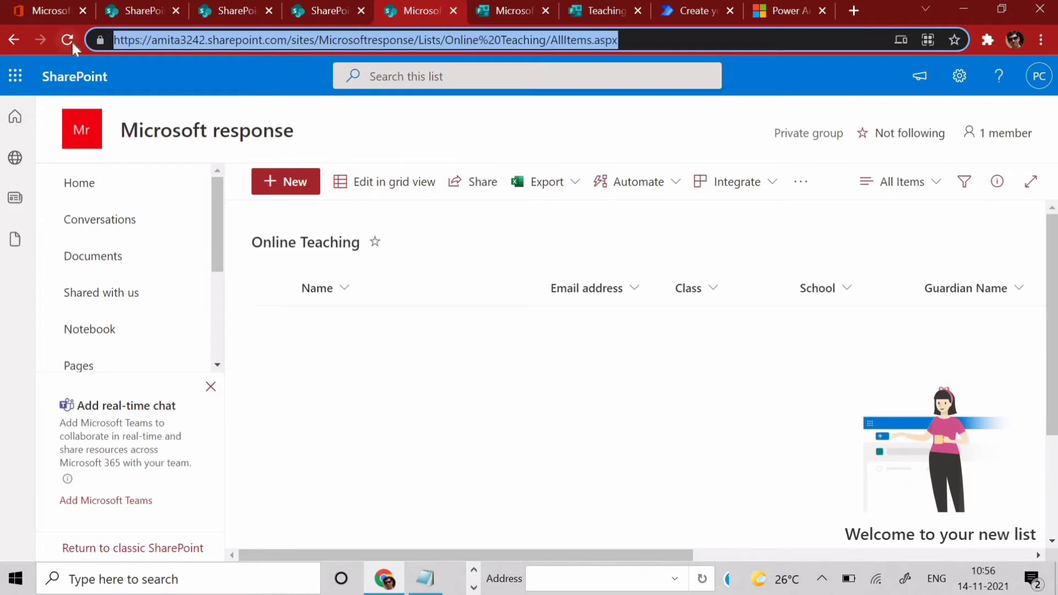
key(shift+Left)
key(shift+Left)
key(shift+Left)
key(shift+Left)
key(shift+Left)
key(shift+Left)
key(shift+Left)
key(shift+Left)
key(shift+Left)
key(shift+Left)
key(shift+Left)
key(shift+Left)
key(shift+Left)
key(shift+Left)
key(shift+Left)
key(shift+Left)
key(shift+Left)
key(shift+Left)
key(shift+Left)
key(shift+Left)
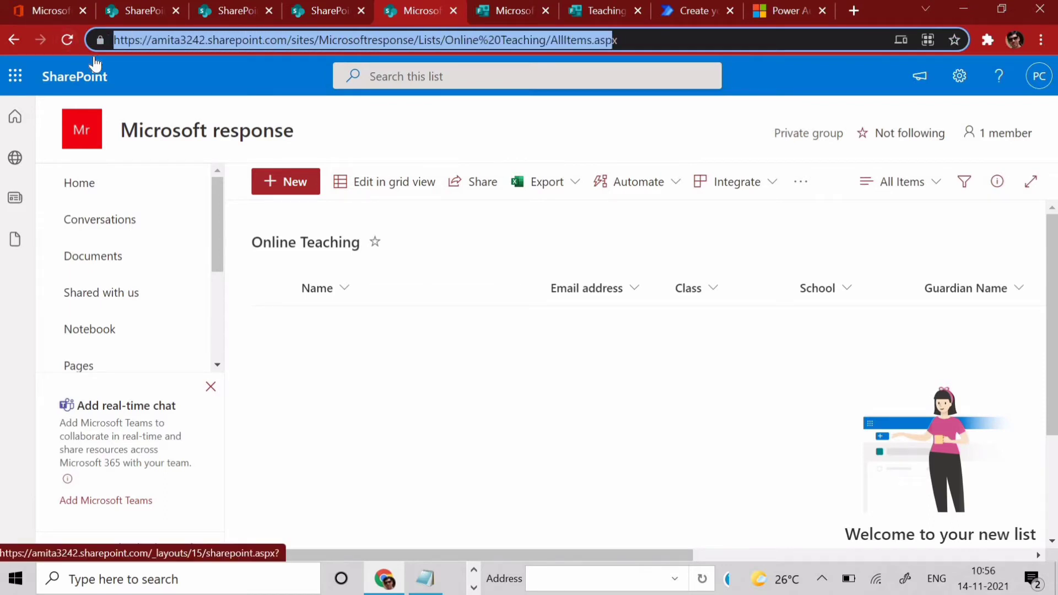
key(shift+Left)
key(shift+Left)
key(shift+Left)
key(shift+Left)
key(shift+Left)
key(shift+Left)
key(shift+Left)
key(ctrl+c)
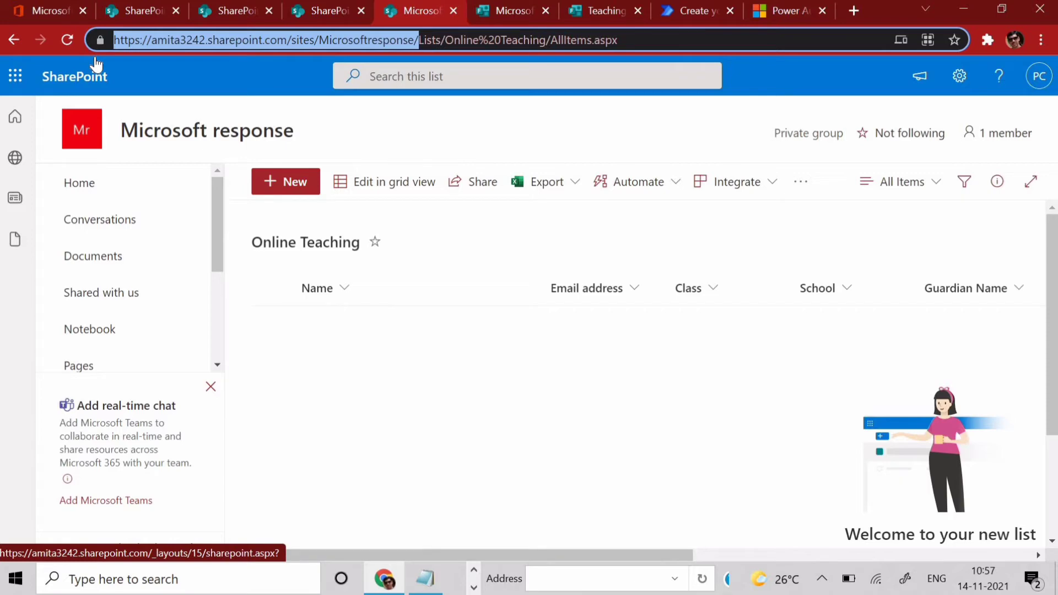
click(679, 11)
key(ctrl+v)
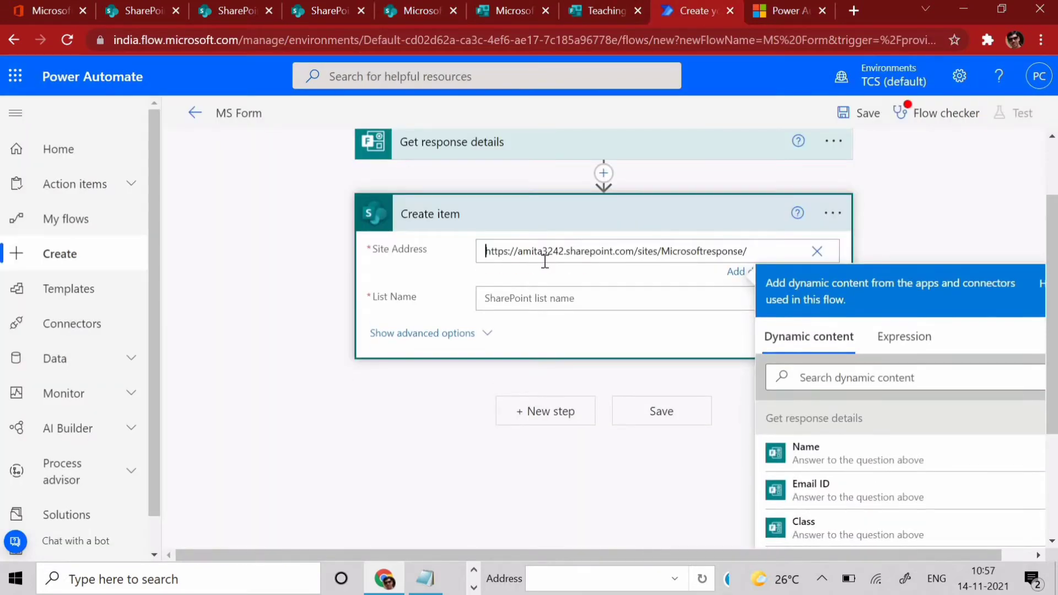
- Set Create item's List Name to Online Teaching so its Title and other column fields appear
click(930, 234)
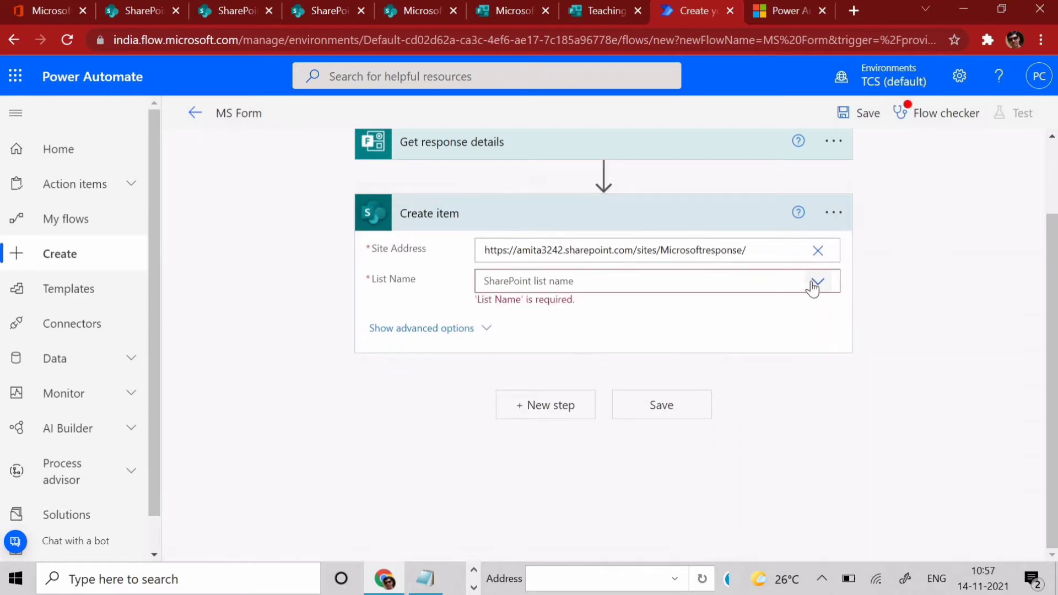
click(815, 282)
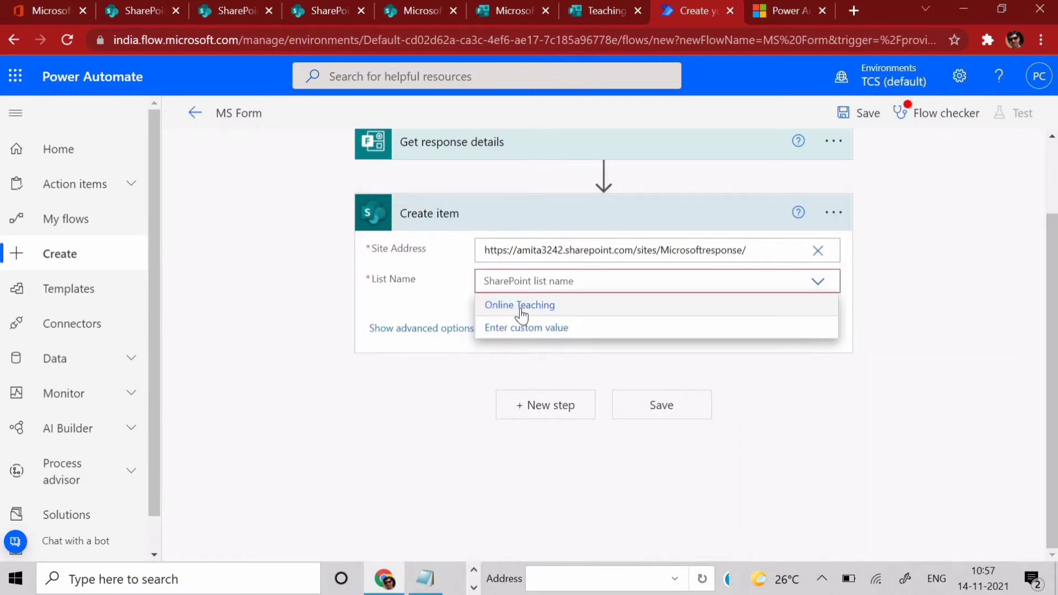
click(521, 307)
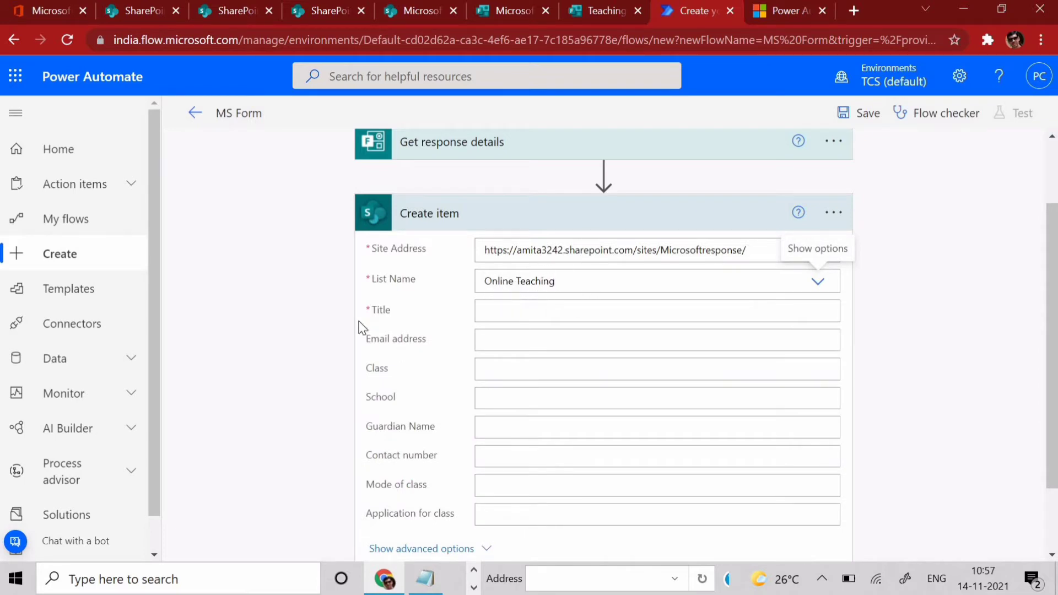
scroll(386, 319, down, 2)
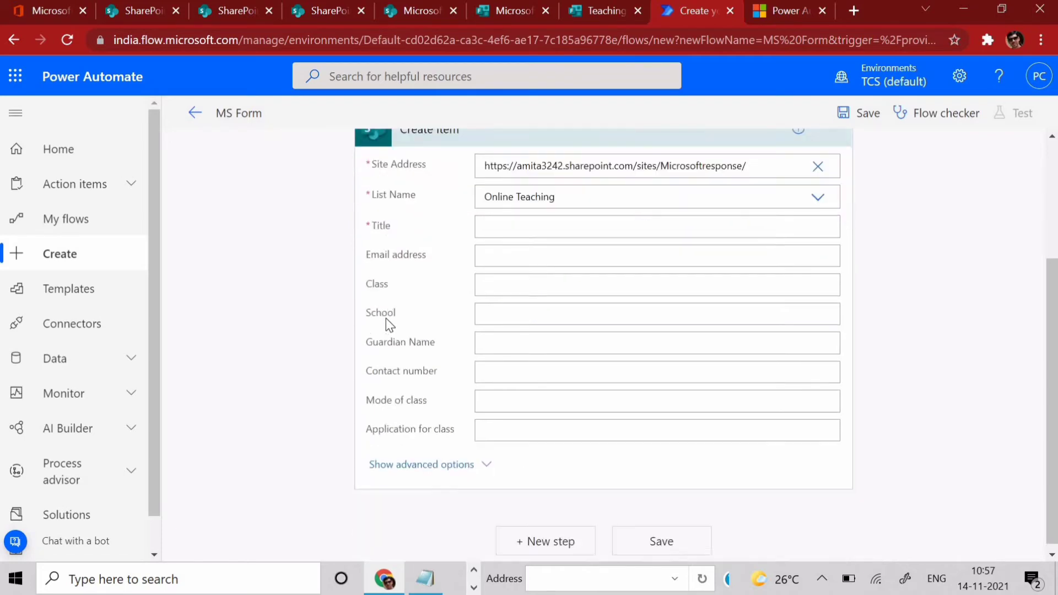
scroll(390, 355, up, 3)
click(506, 406)
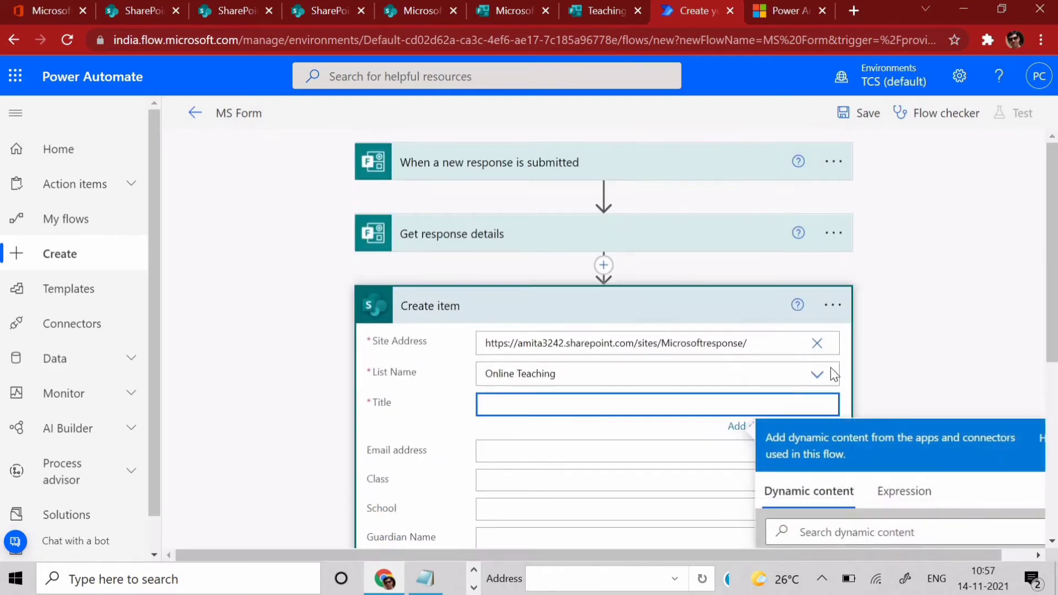
scroll(948, 322, down, 3)
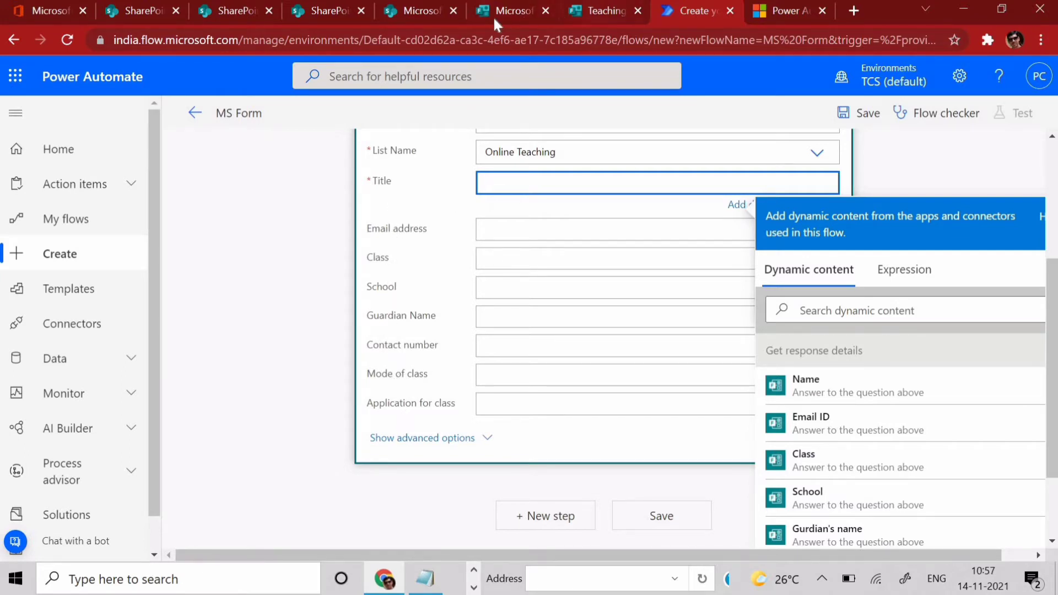
click(402, 13)
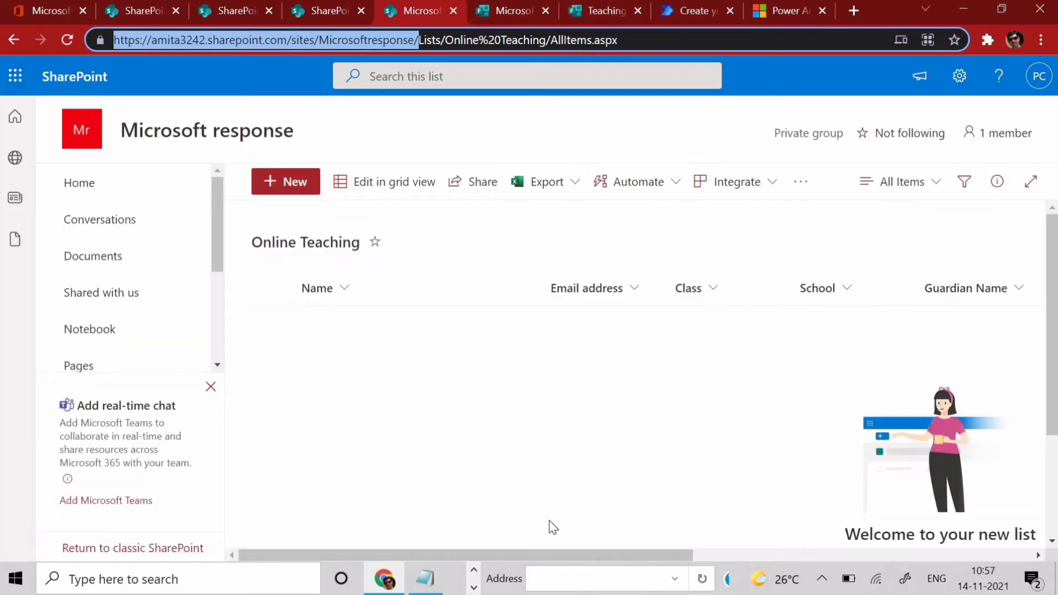
- Compare the Online Teaching list columns with the Teaching form questions, then return to Create item
drag(562, 556, 903, 556)
scroll(903, 498, left, 10)
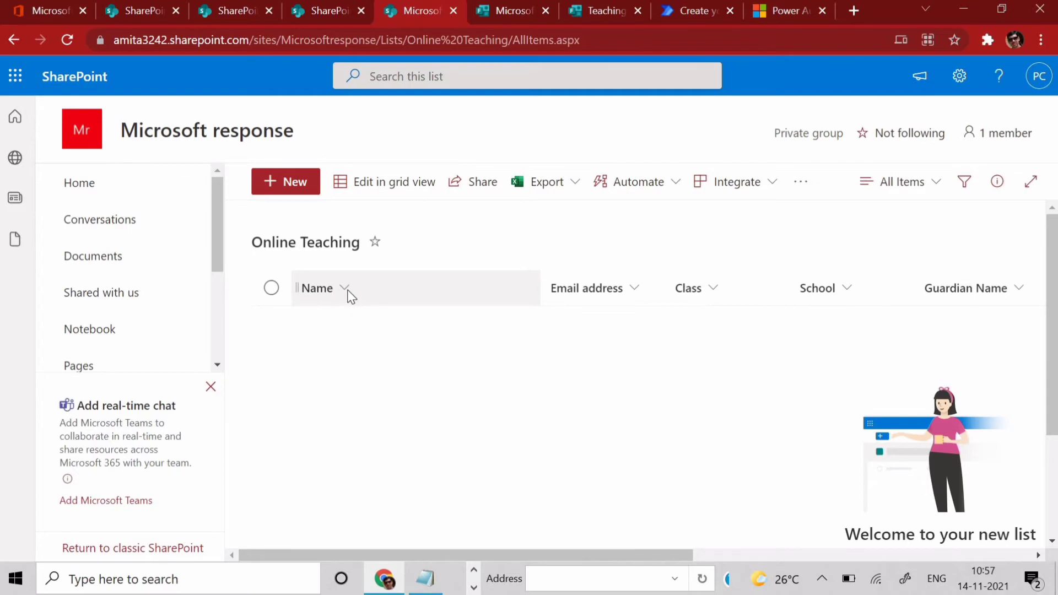
click(601, 11)
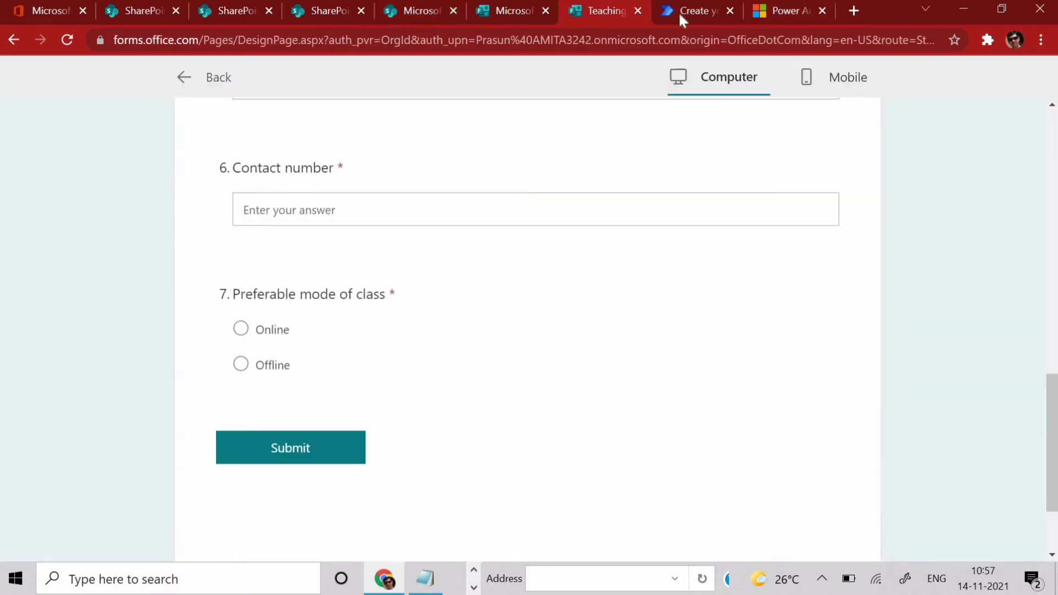
click(679, 11)
click(837, 307)
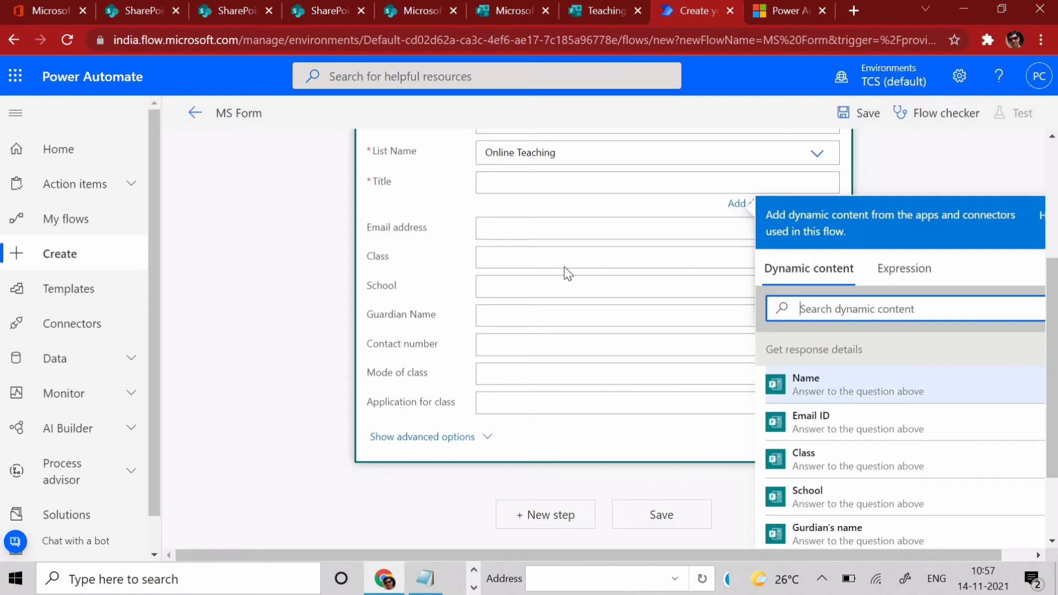
- Map the Name, Email ID, Class and School answers into Title, Email address, Class and School
click(486, 181)
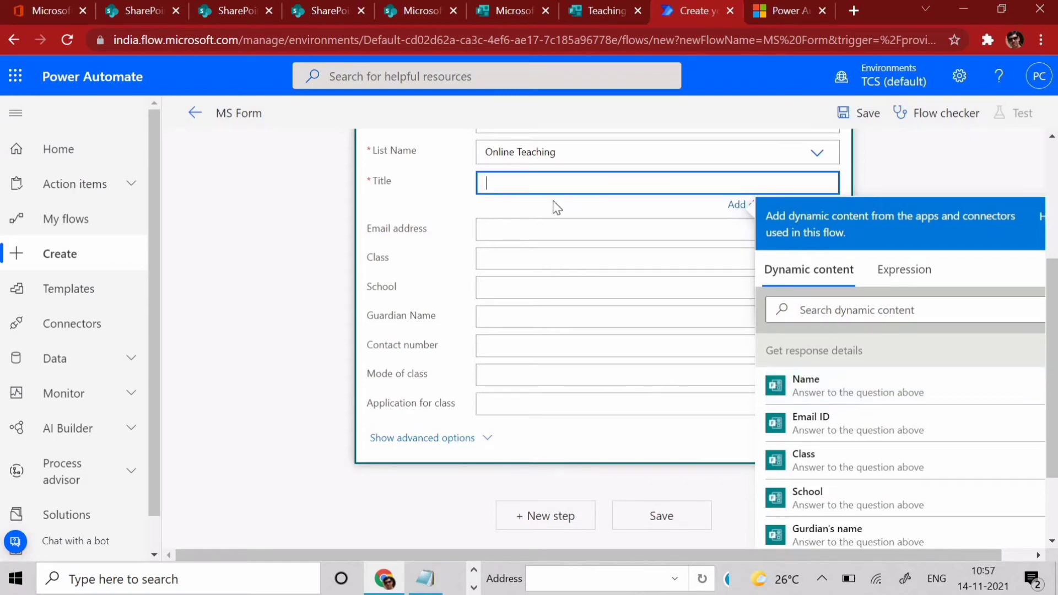
click(810, 384)
click(545, 232)
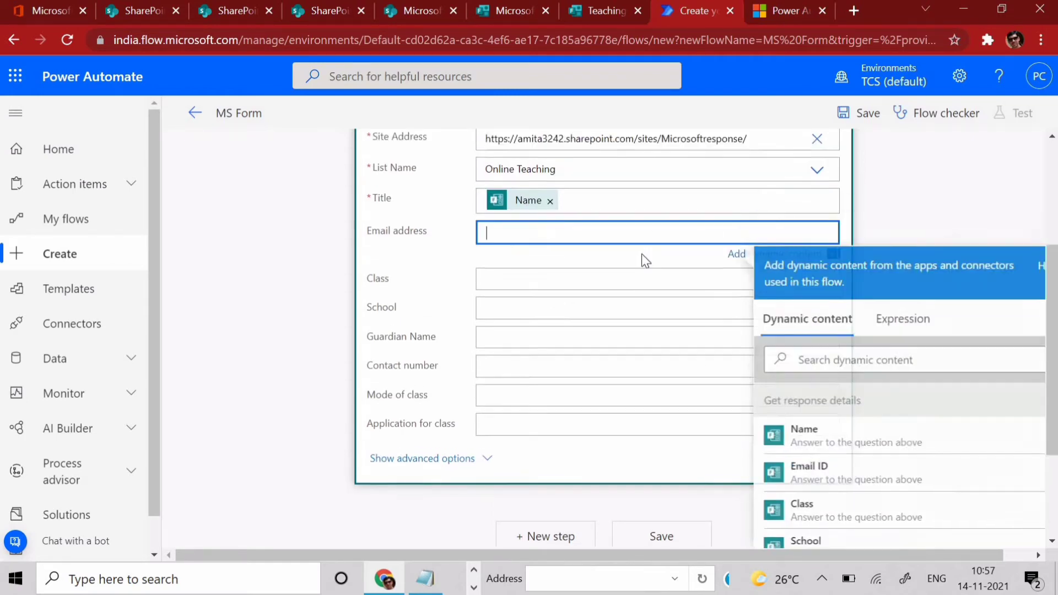
click(853, 486)
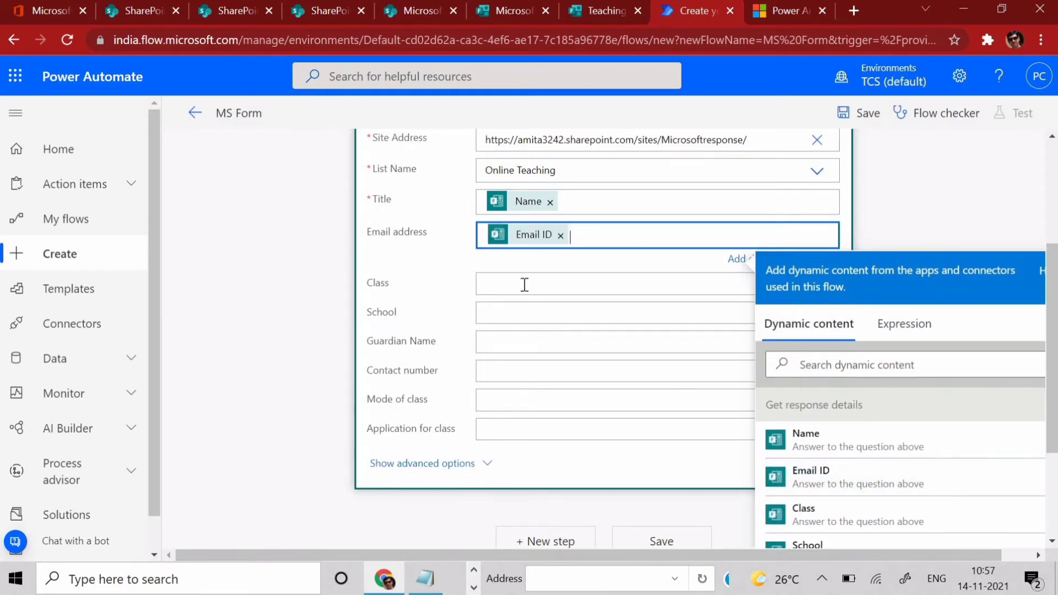
click(525, 284)
scroll(797, 391, down, 3)
click(827, 361)
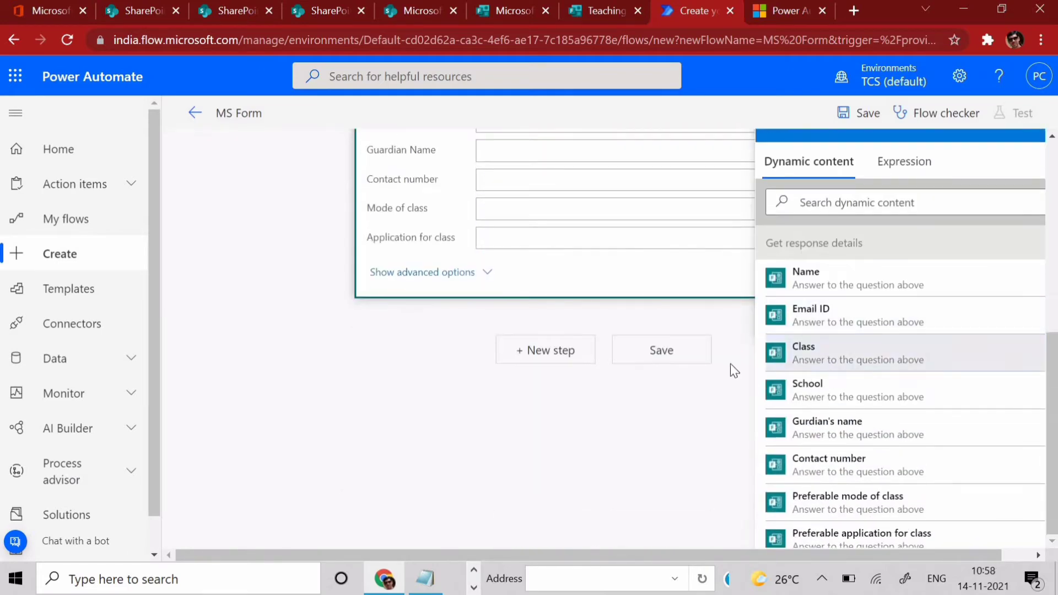
click(496, 341)
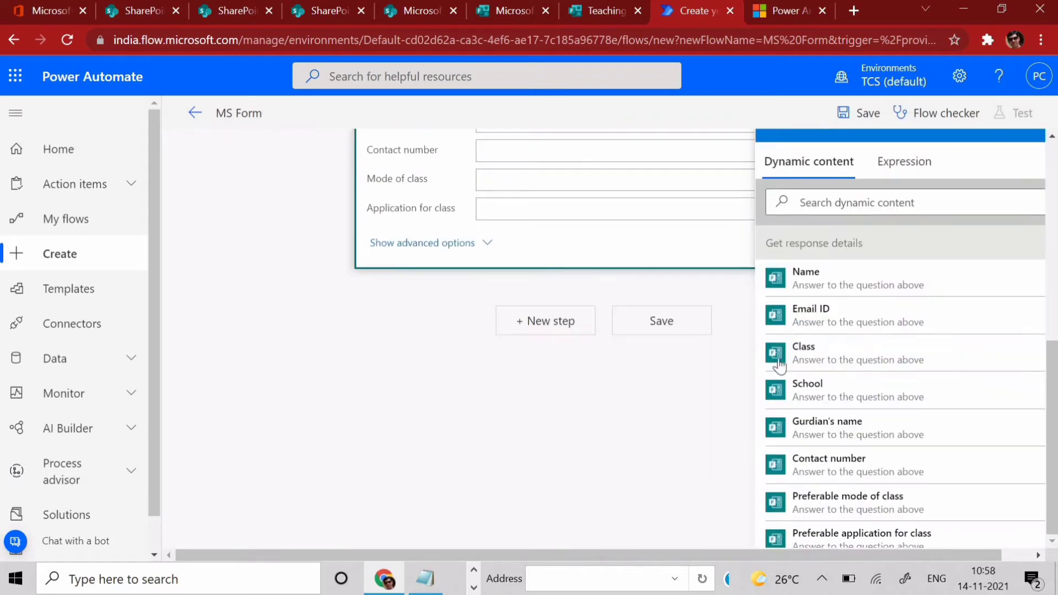
scroll(718, 319, down, 3)
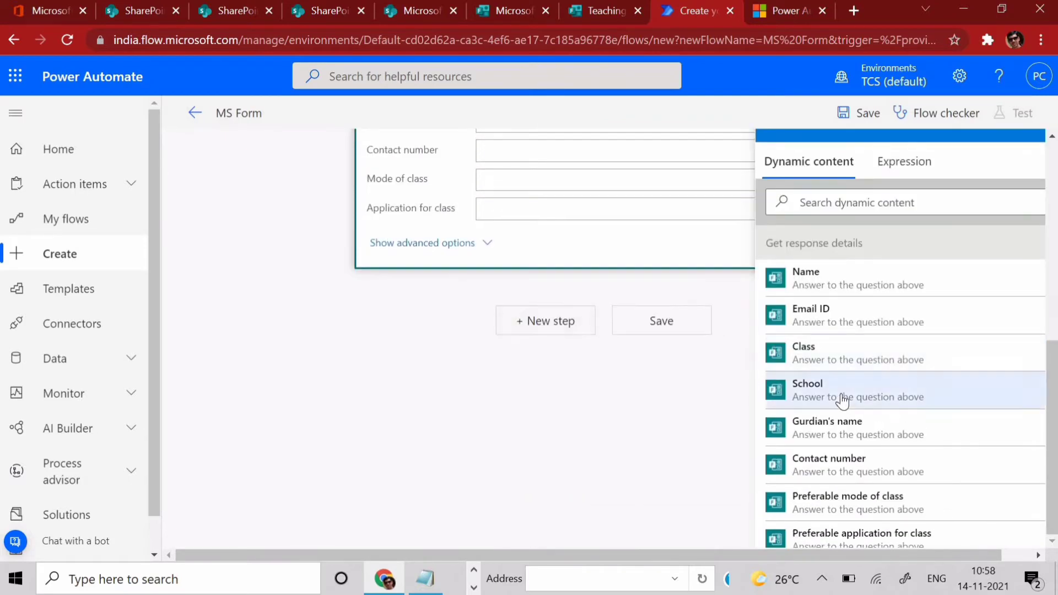
click(808, 387)
- Map Gurdian's name, Contact number, Preferable mode and application answers into the remaining columns
click(511, 345)
scroll(824, 427, down, 5)
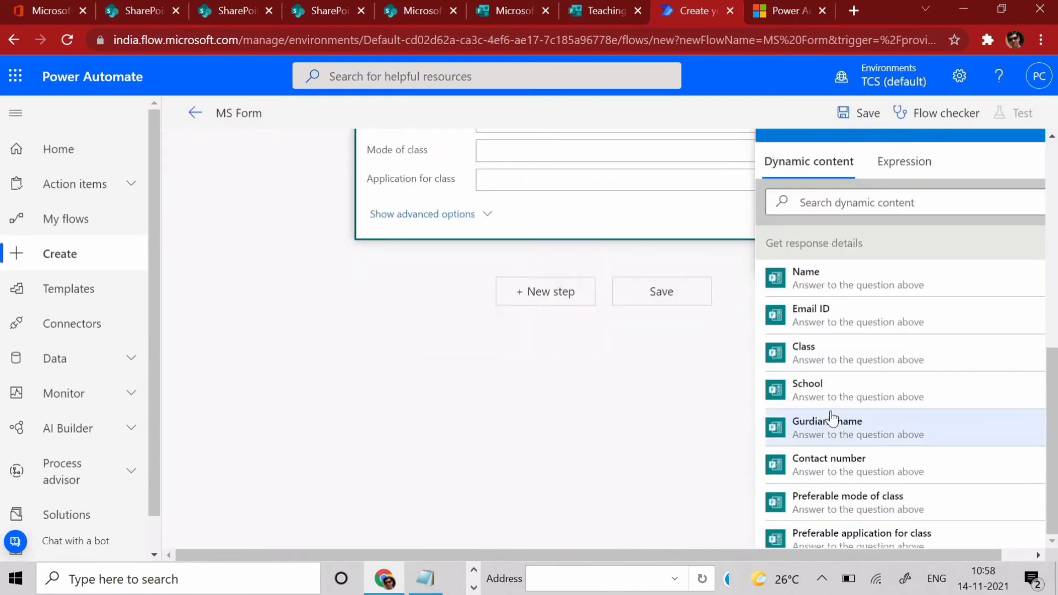
click(827, 427)
click(702, 342)
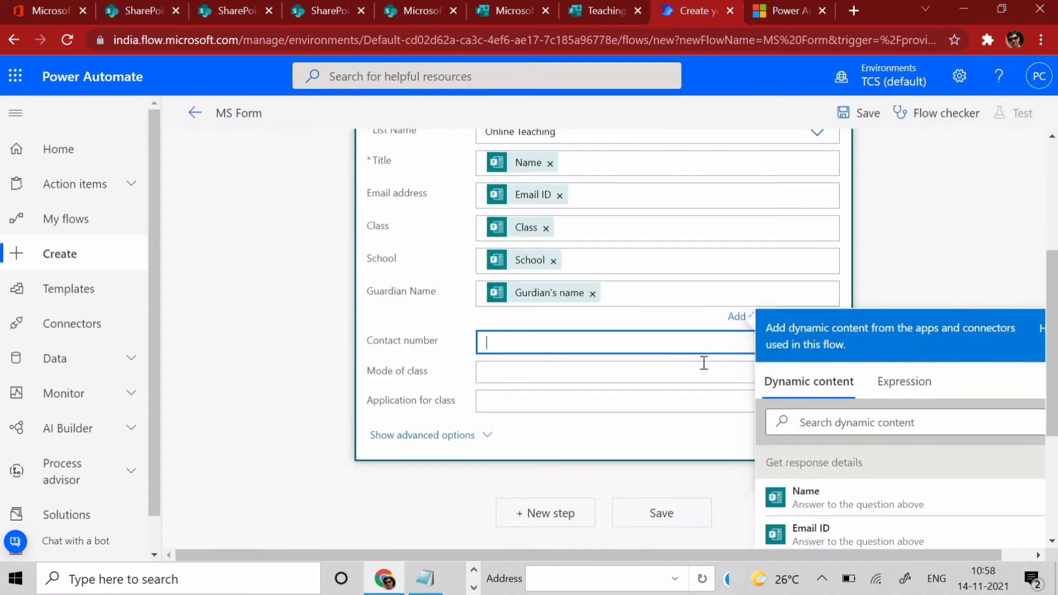
scroll(772, 364, down, 5)
click(853, 458)
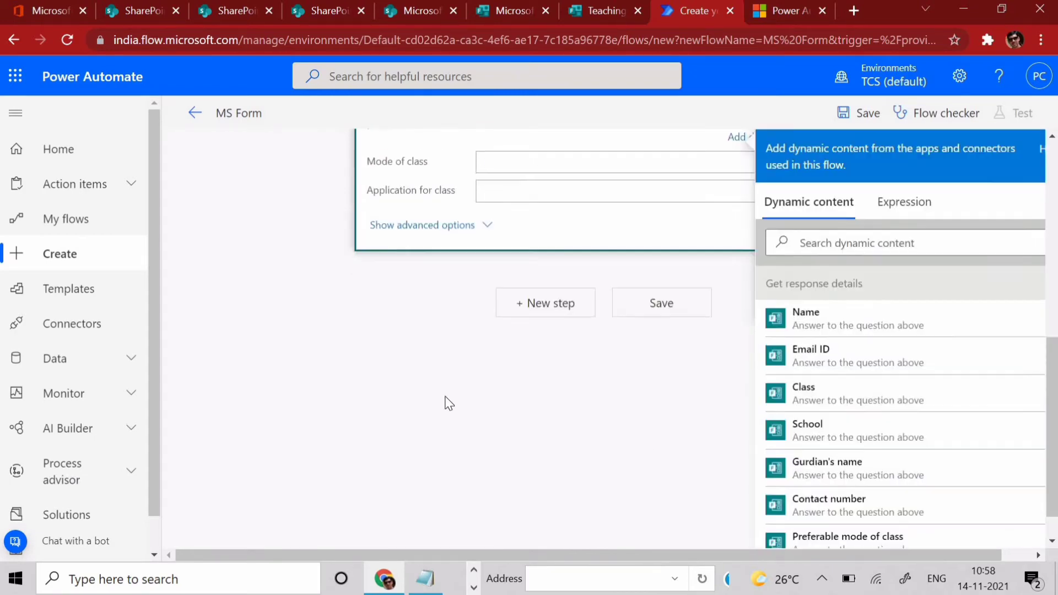
click(527, 292)
scroll(827, 404, down, 3)
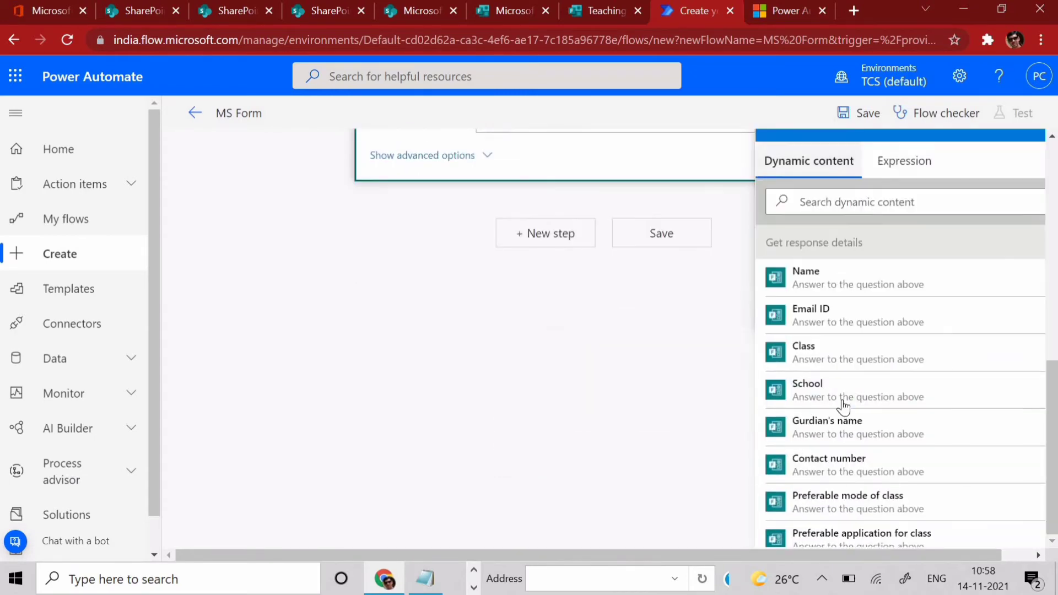
scroll(838, 406, down, 3)
click(843, 347)
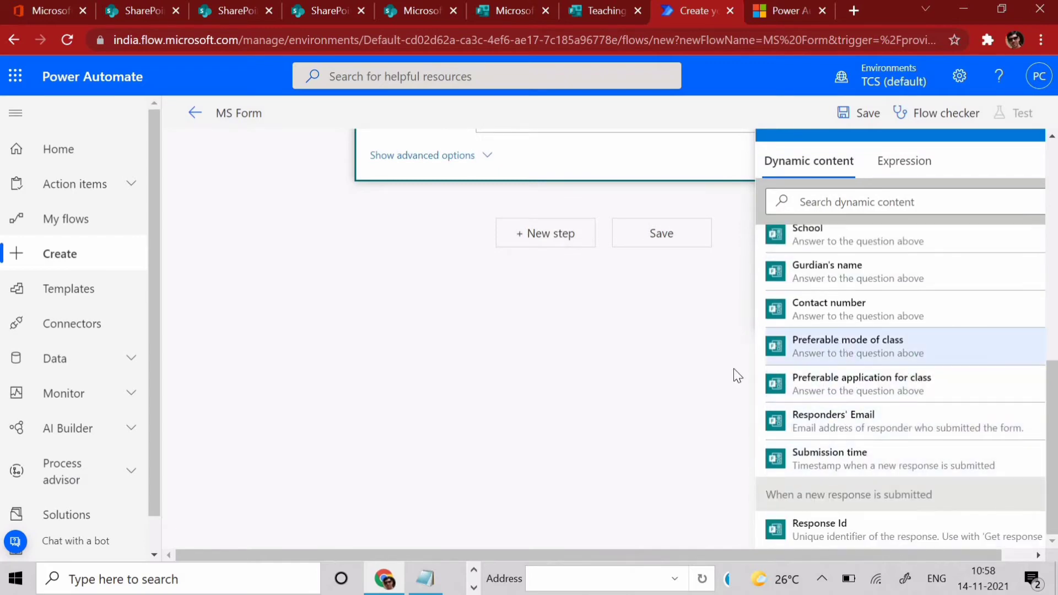
click(526, 347)
scroll(631, 345, down, 5)
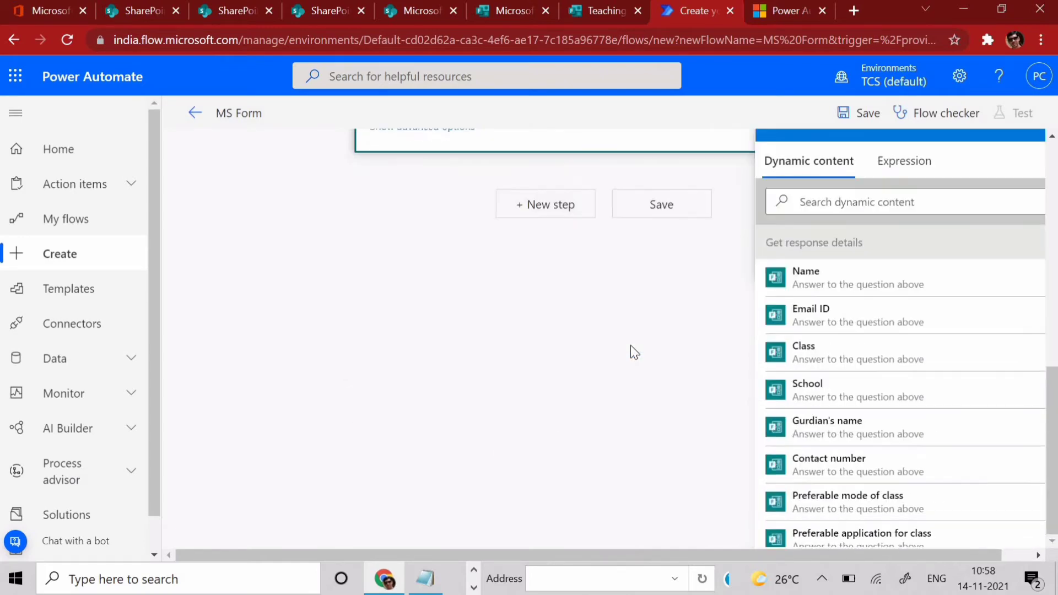
scroll(613, 408, up, 10)
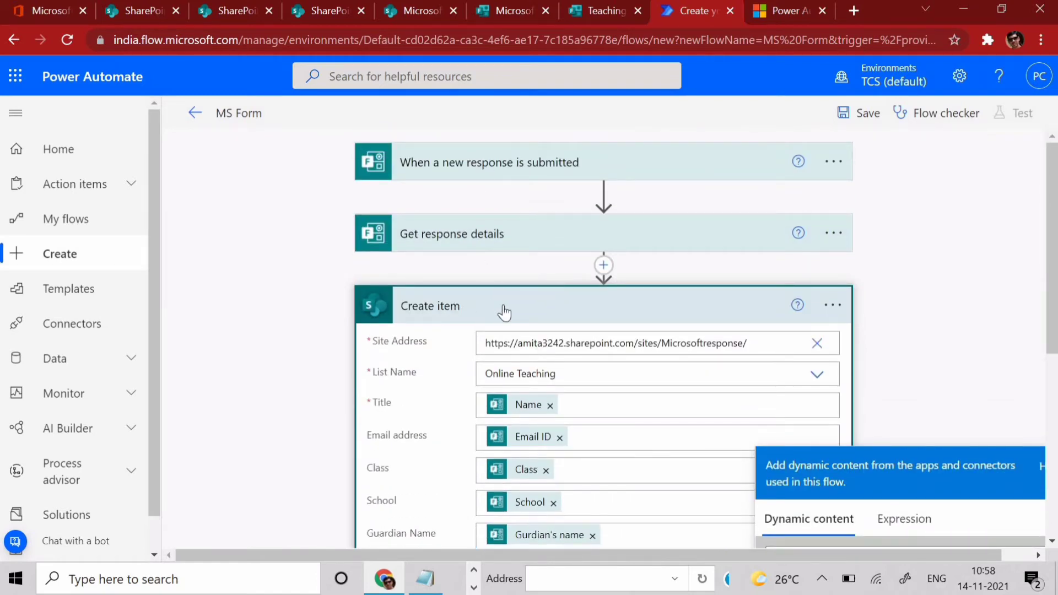
scroll(504, 313, down, 5)
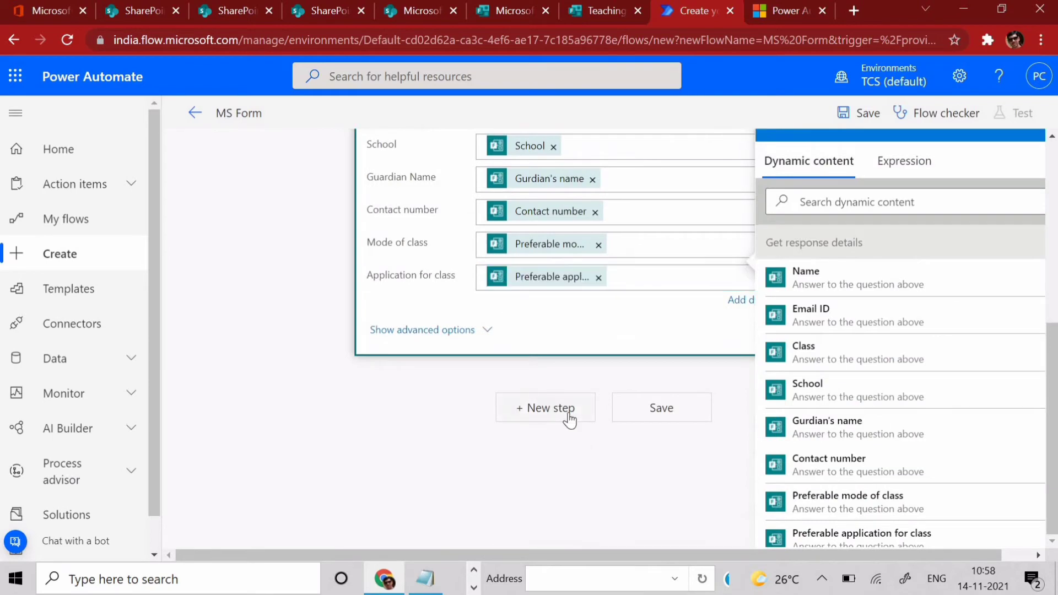
- Add an Office 365 Outlook Send an email (V2) action after Create item, found by searching 'send mail'
click(548, 407)
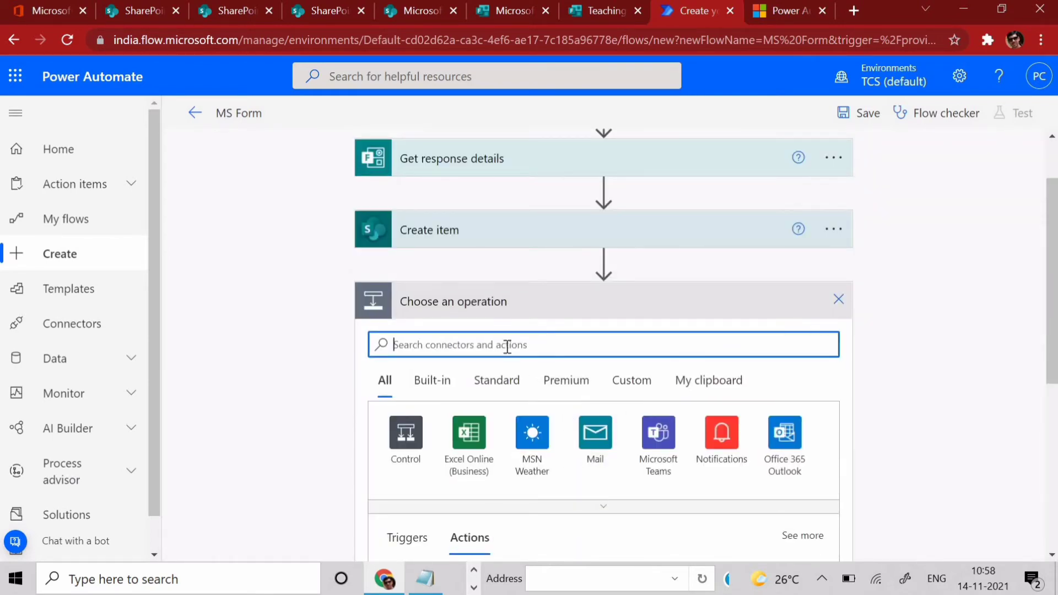
text(send mail)
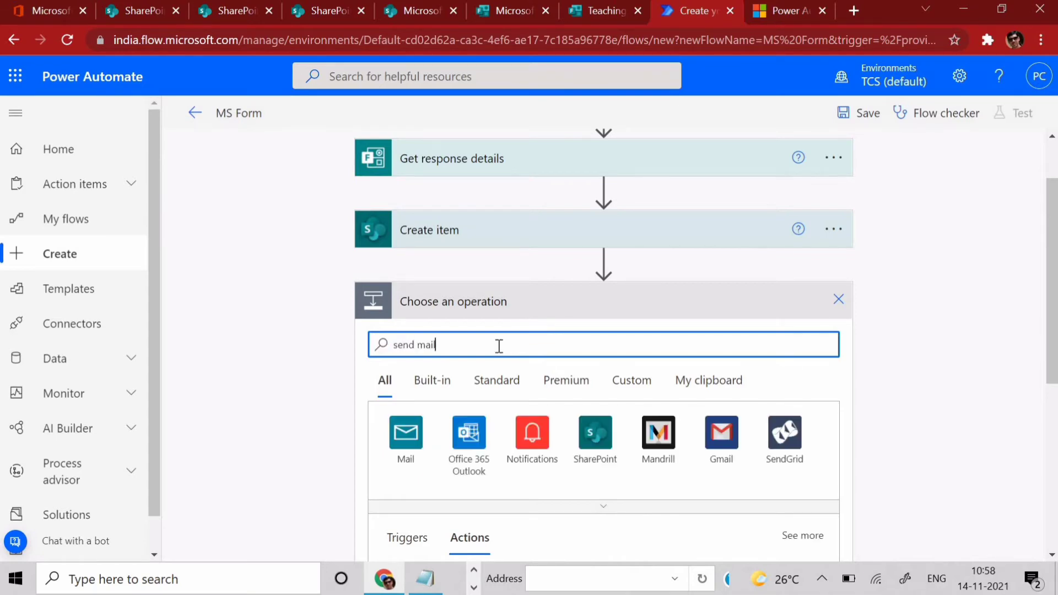
scroll(493, 350, down, 6)
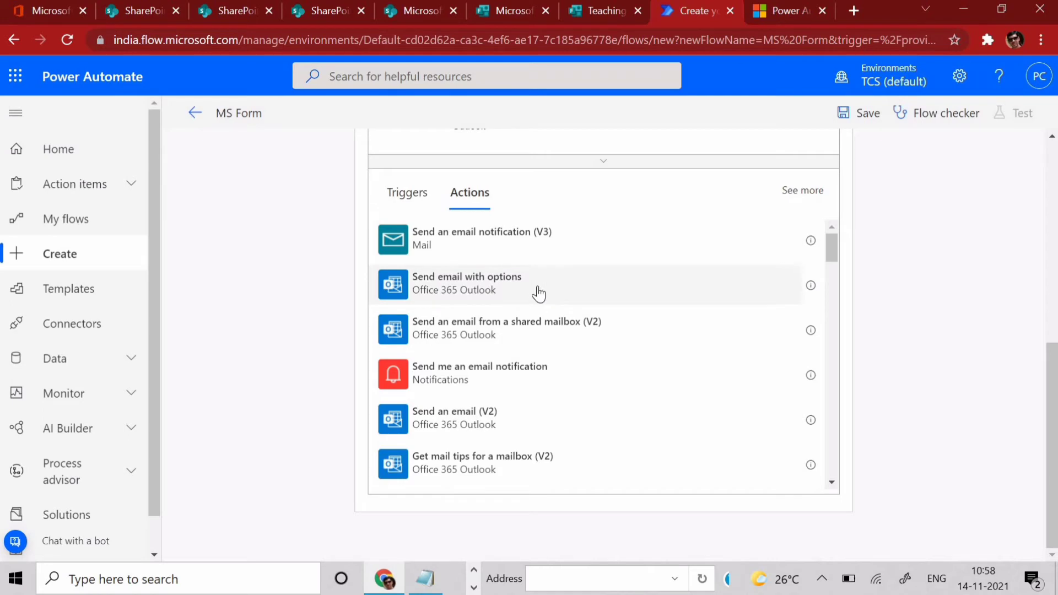
click(479, 435)
click(559, 359)
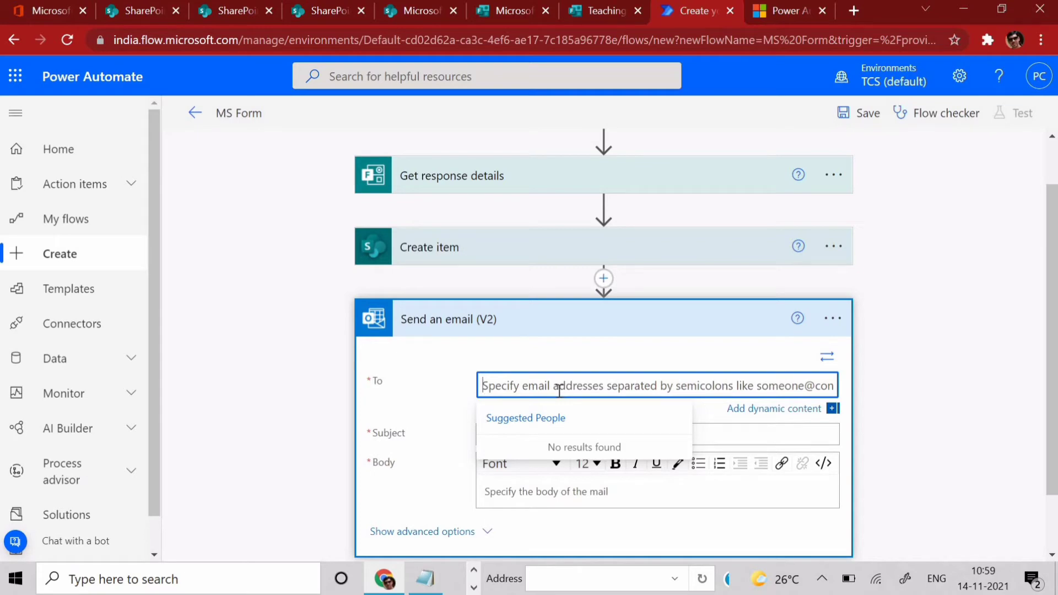
- Set the email's To field to the Create item Email address dynamic value
click(831, 410)
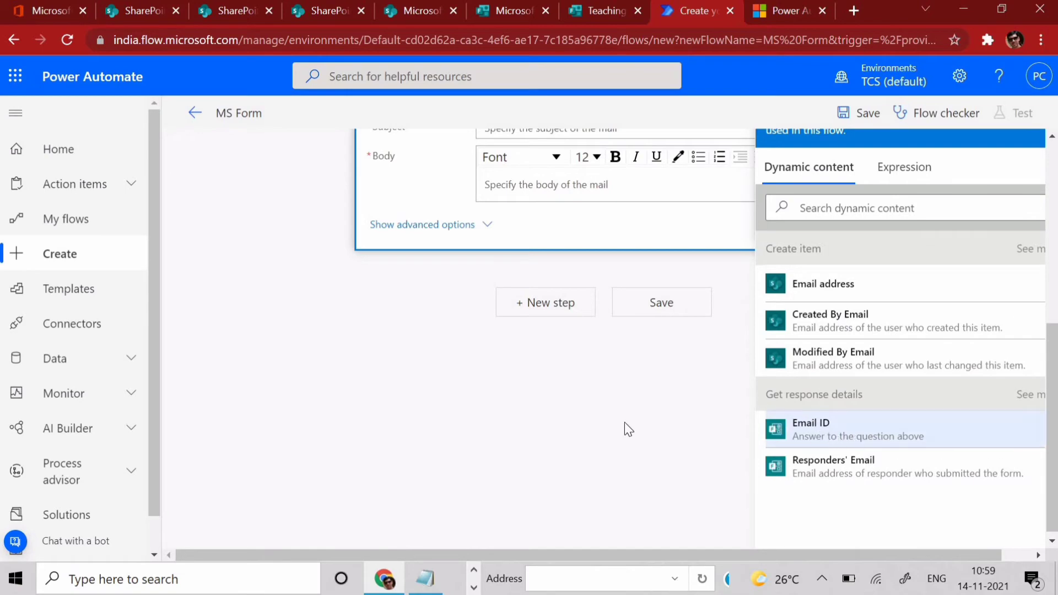
scroll(620, 419, up, 4)
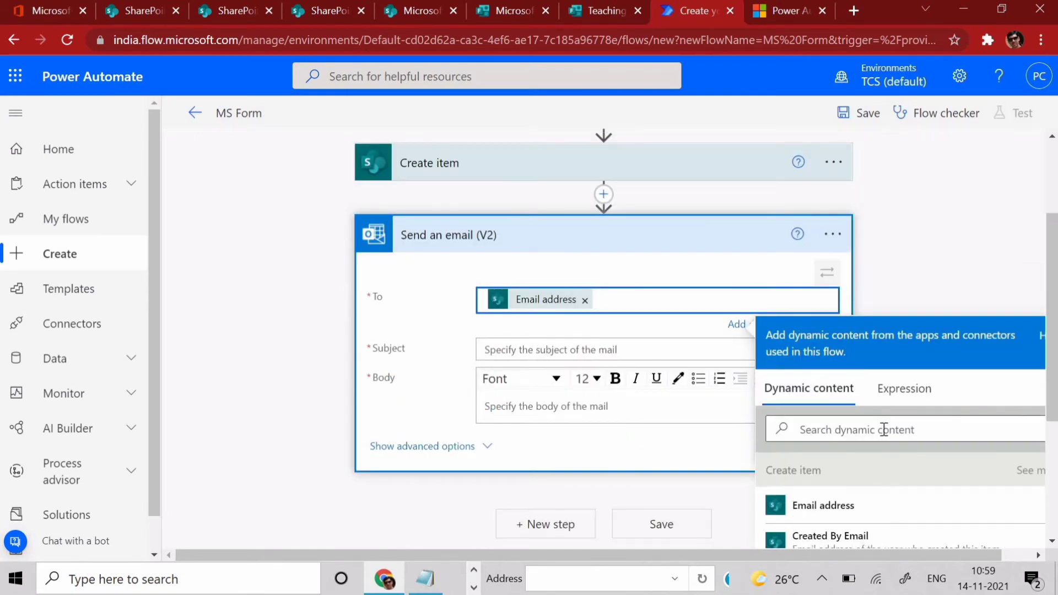
scroll(626, 395, down, 5)
scroll(648, 370, up, 5)
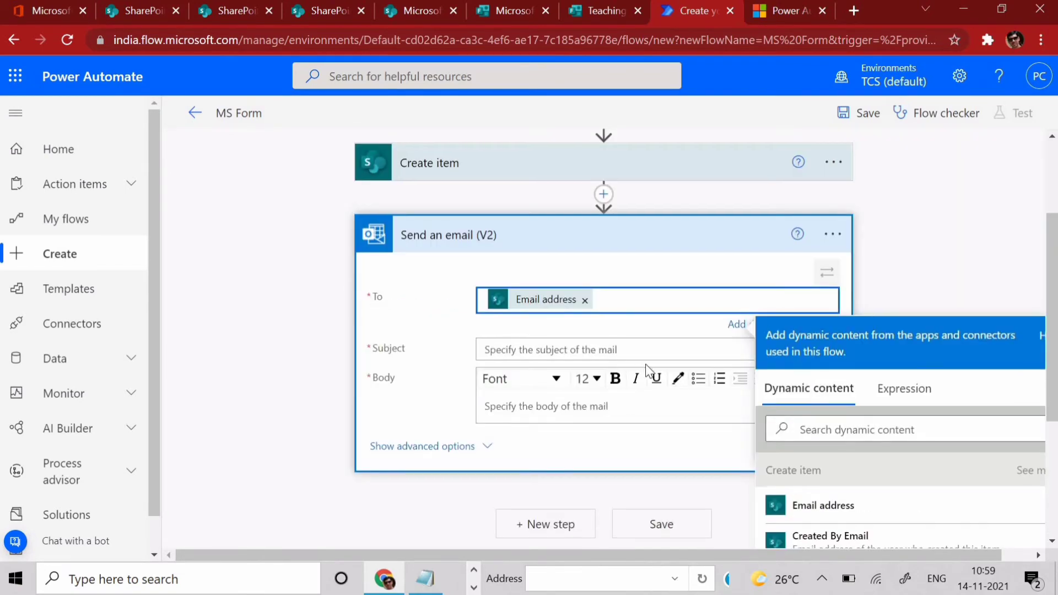
- Give the email the subject 'Teaching Online - Thanks for contacting us !'
click(514, 347)
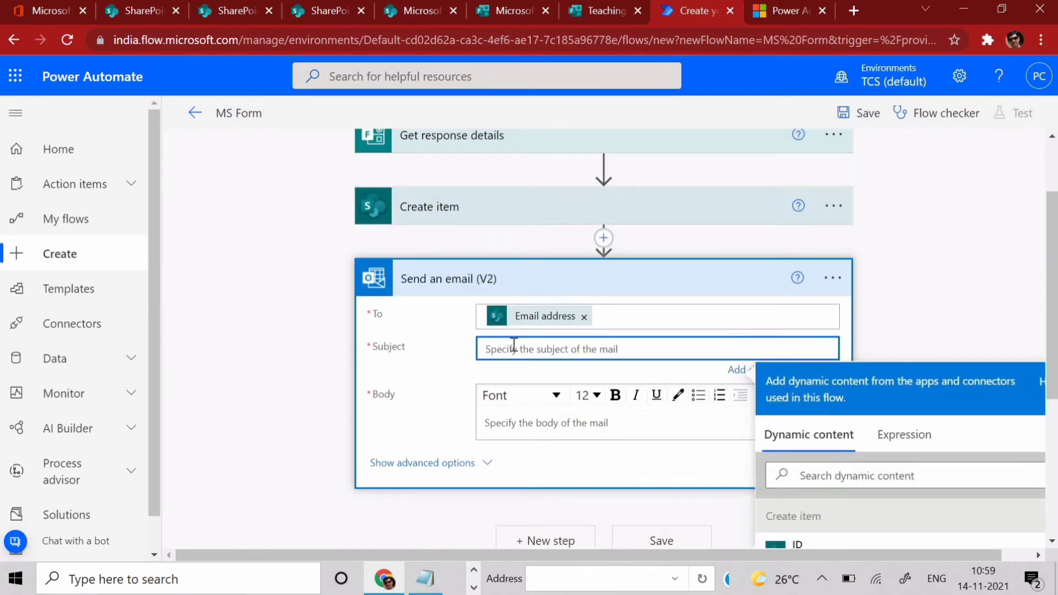
text(Thanks for contacting us !)
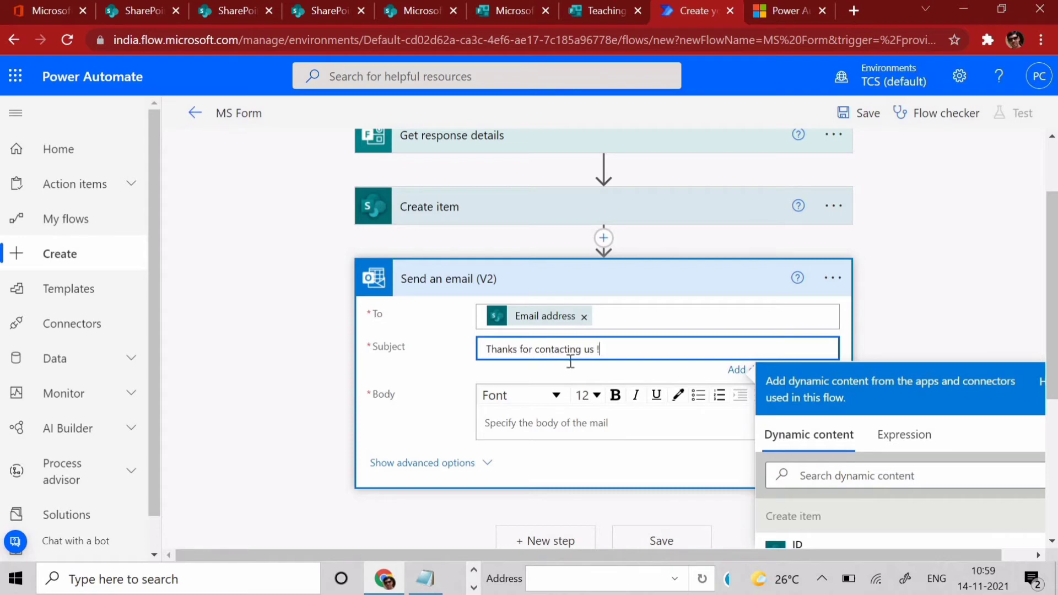
click(488, 352)
text(Teaching )
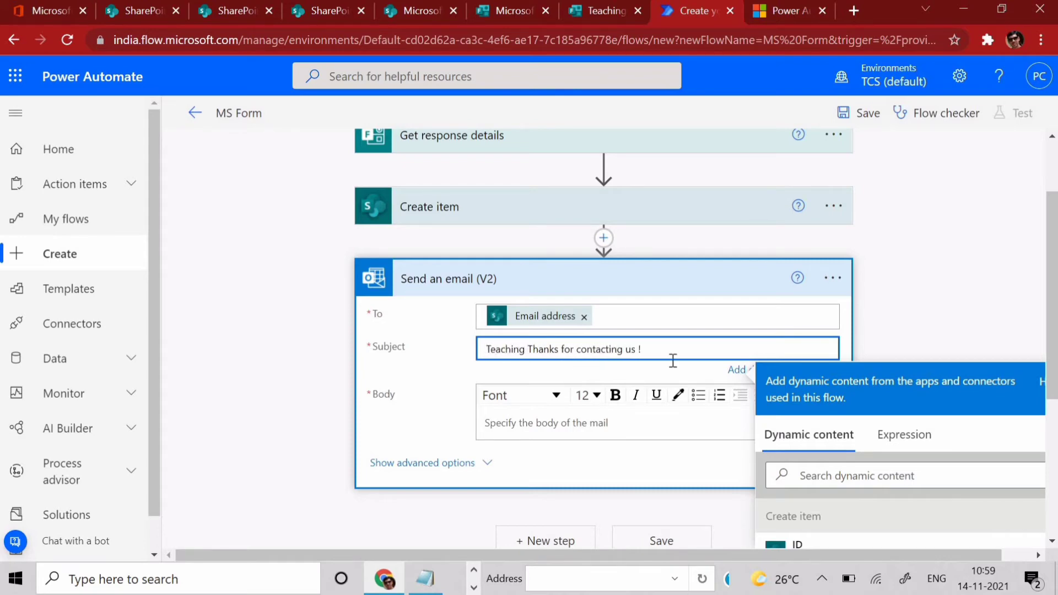
text(Online )
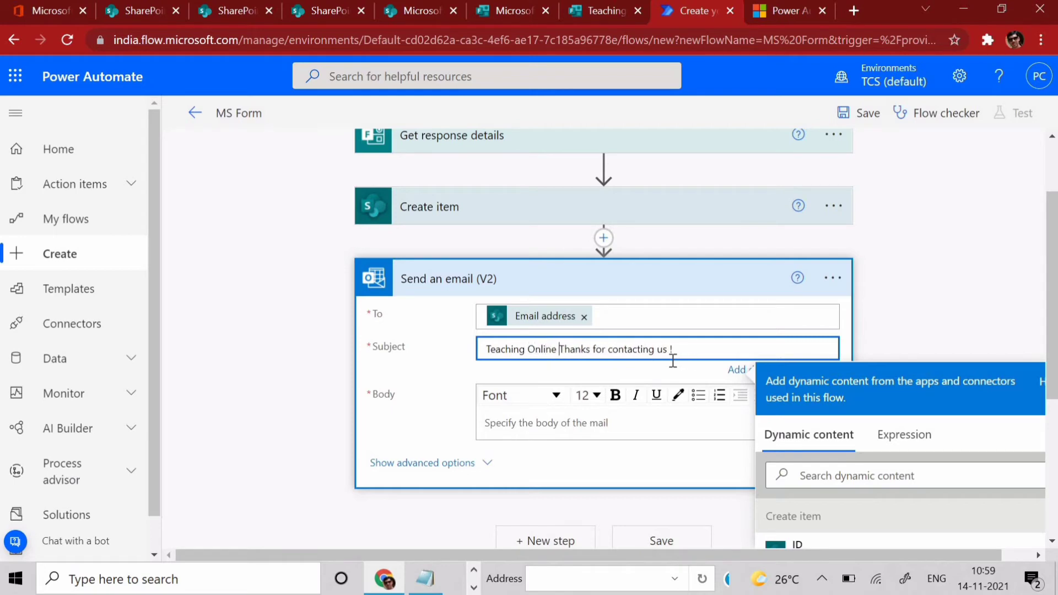
text(-)
click(541, 425)
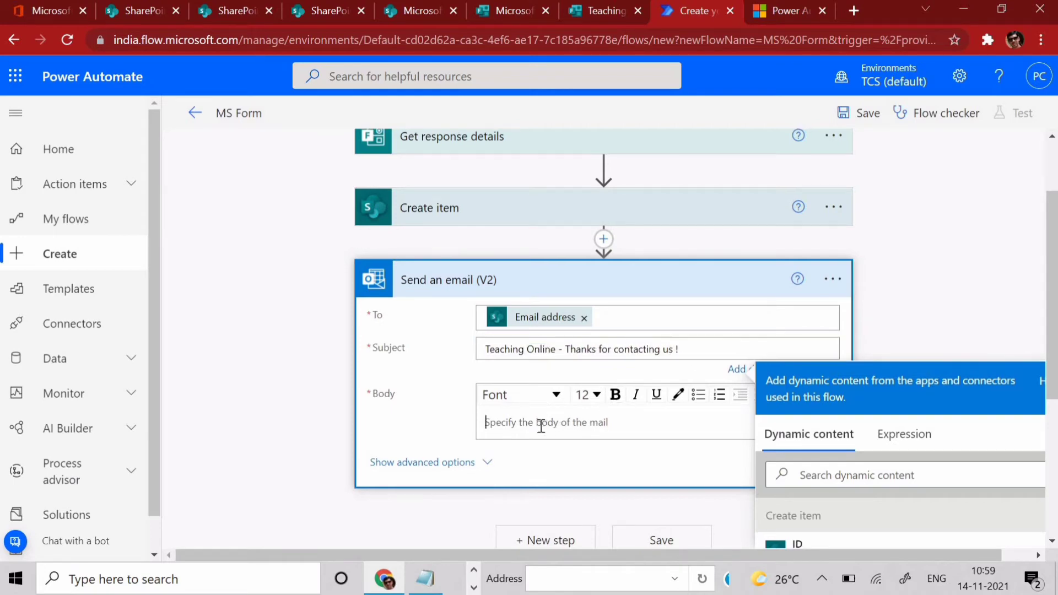
- Open the email body with a greeting followed by the respondent's Name dynamic value
text(Hi)
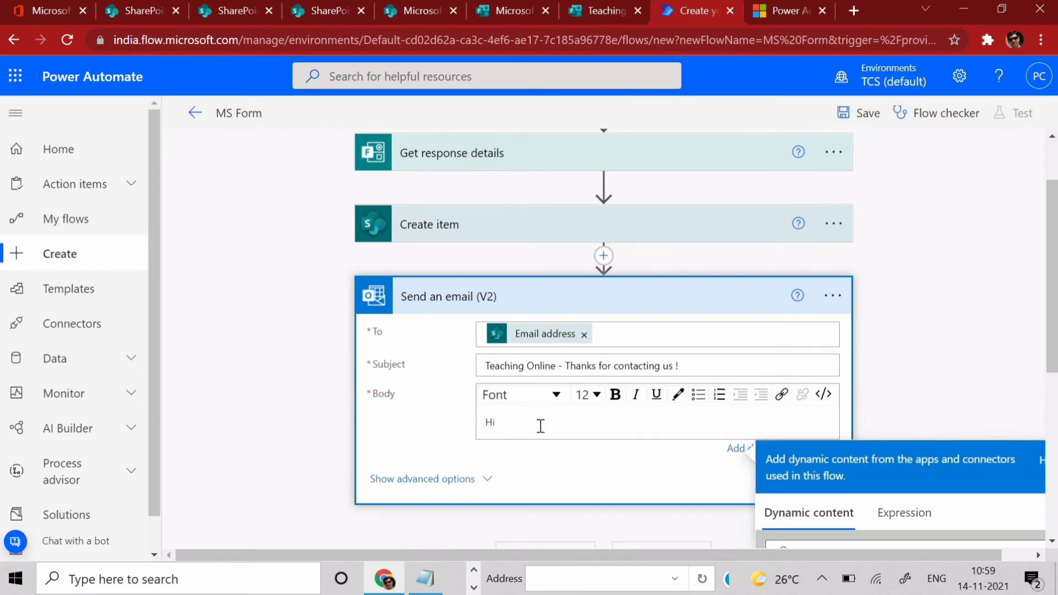
scroll(606, 331, down, 4)
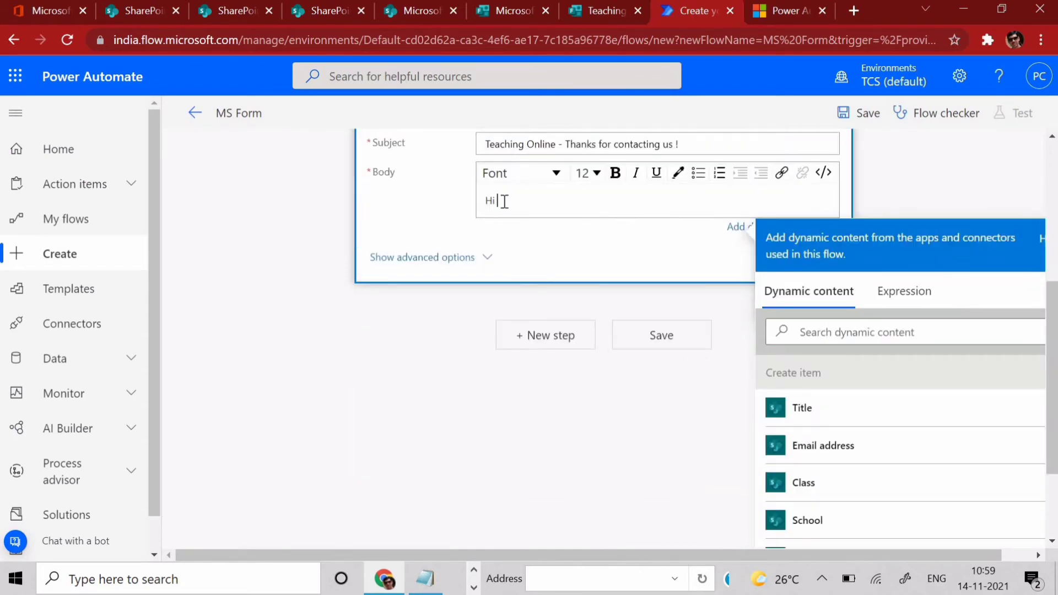
scroll(867, 355, down, 5)
click(866, 329)
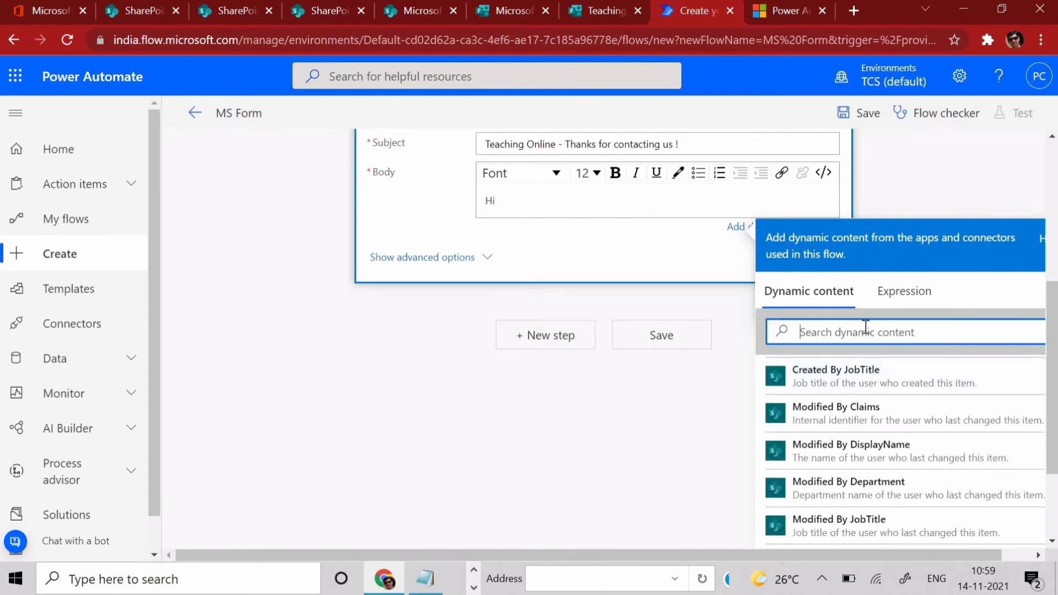
text(name)
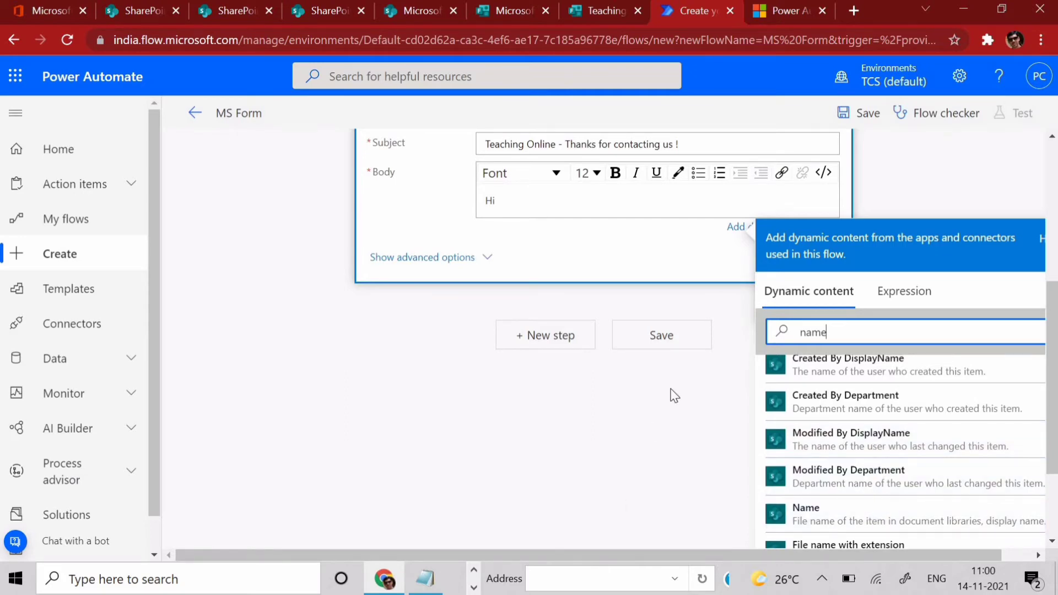
scroll(671, 395, down, 2)
scroll(561, 461, up, 6)
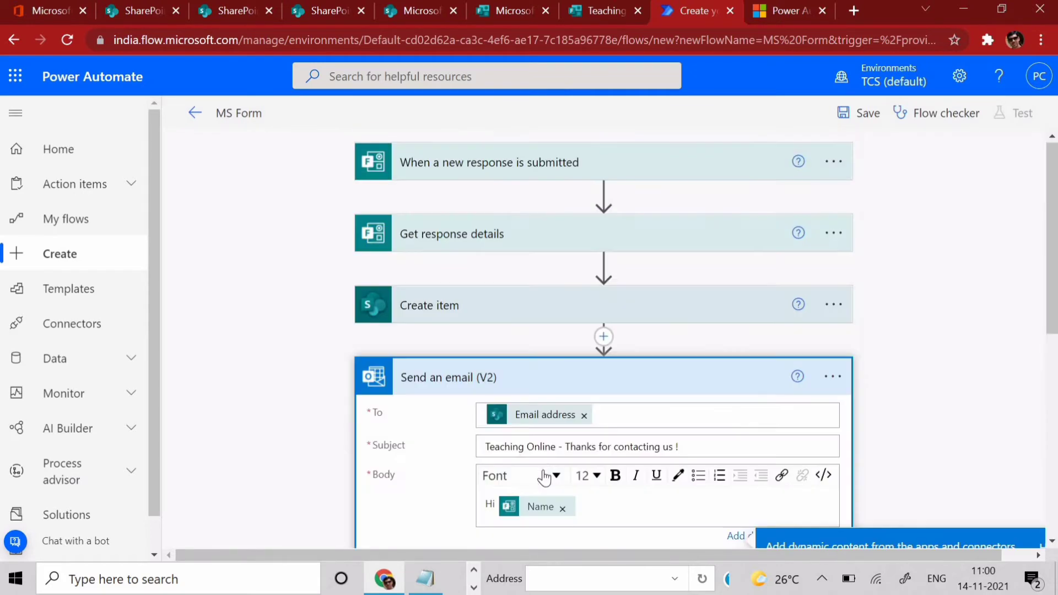
scroll(546, 475, down, 3)
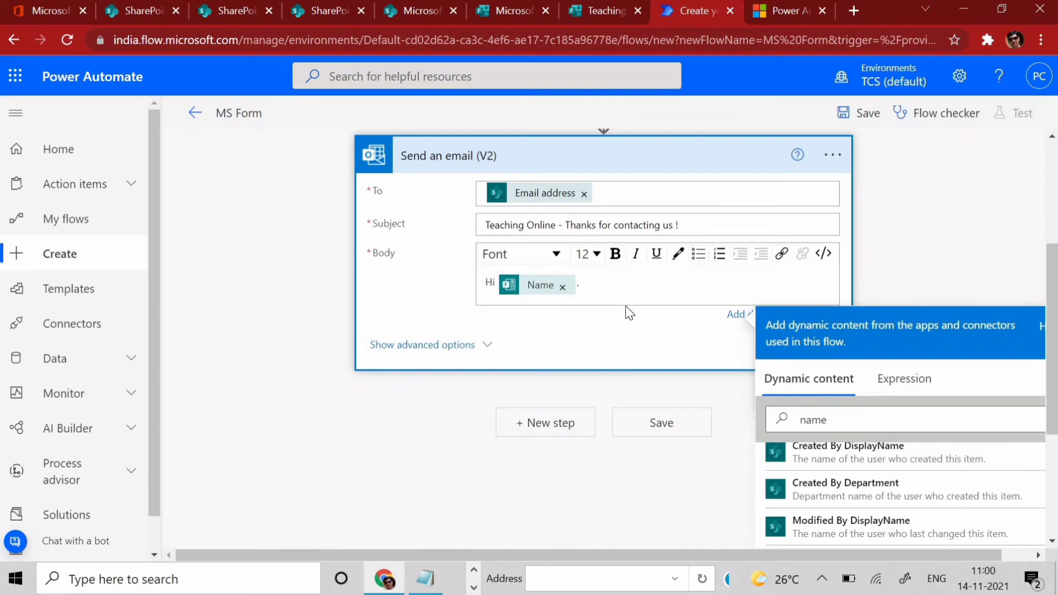
- Add the thank-you message saying teachers will validate details, signed 'Thanks,' and 'Teaching Online'
key(Return)
text(Than)
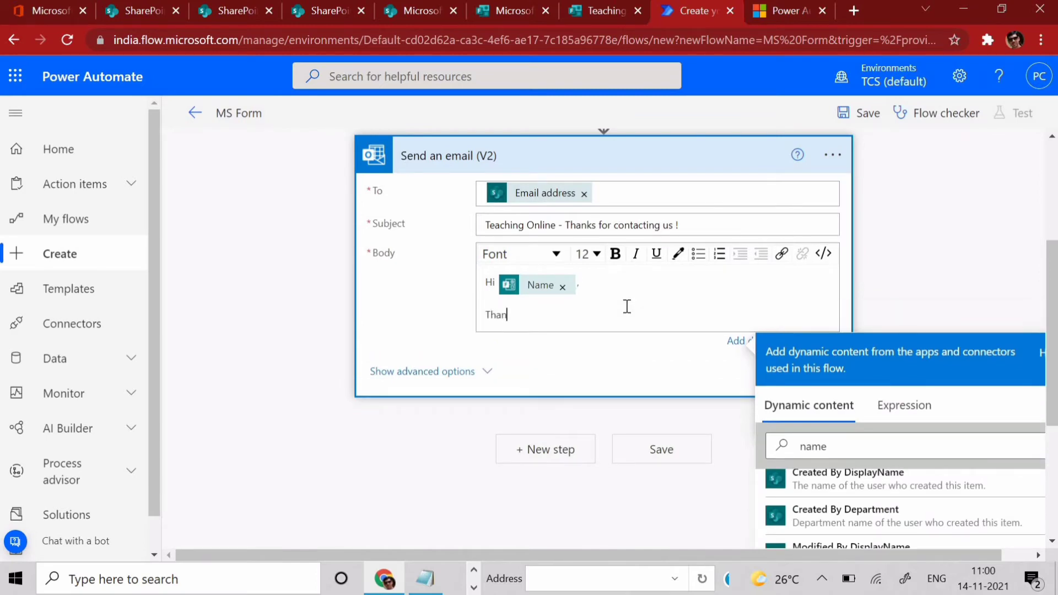
text(k you for contacting us)
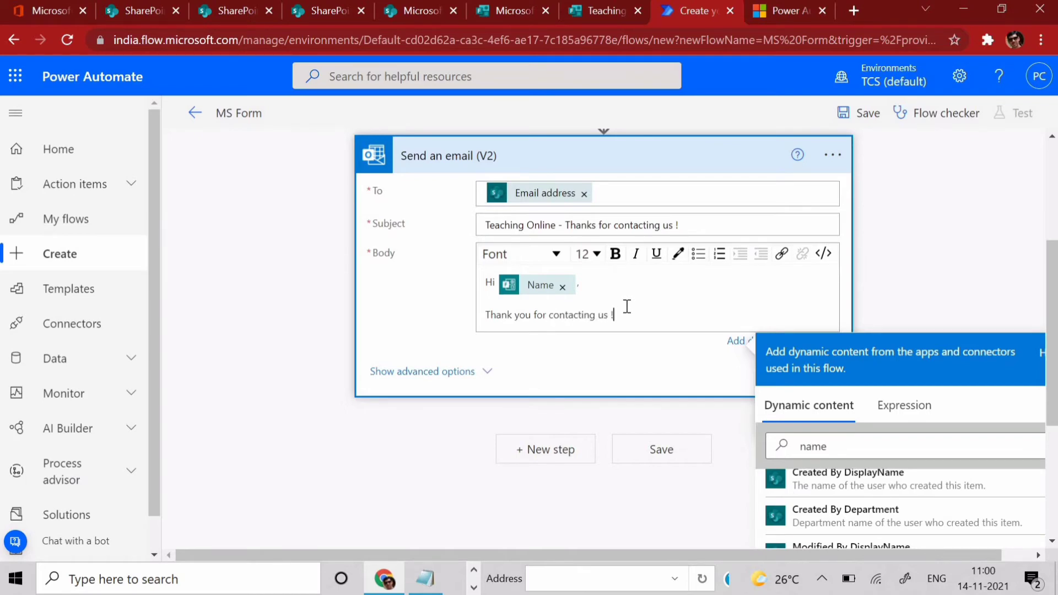
text( ! We have mailed your details)
key(BackSpace)
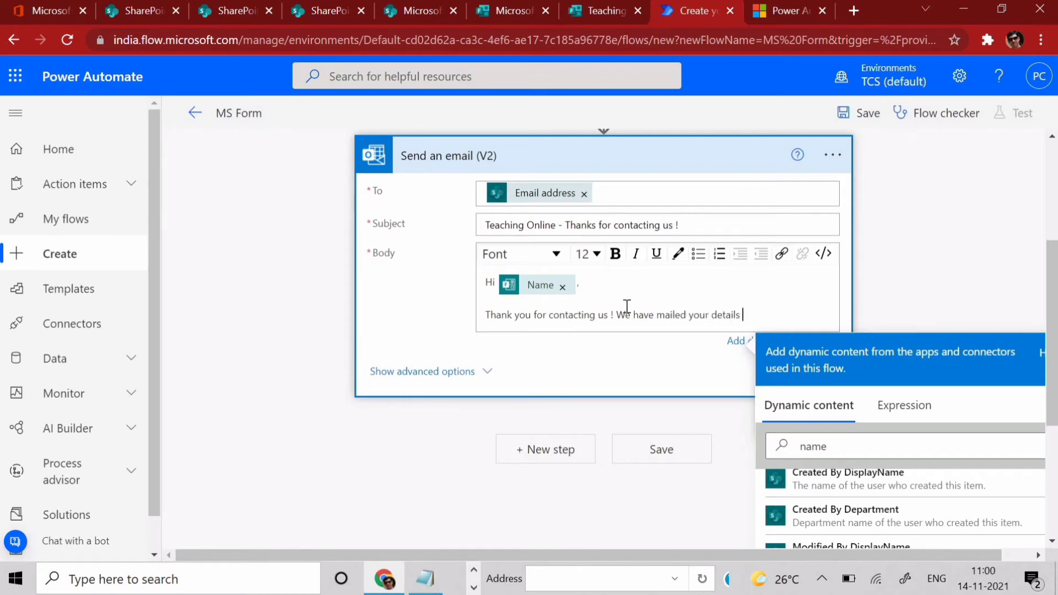
text(to our teachers. They )
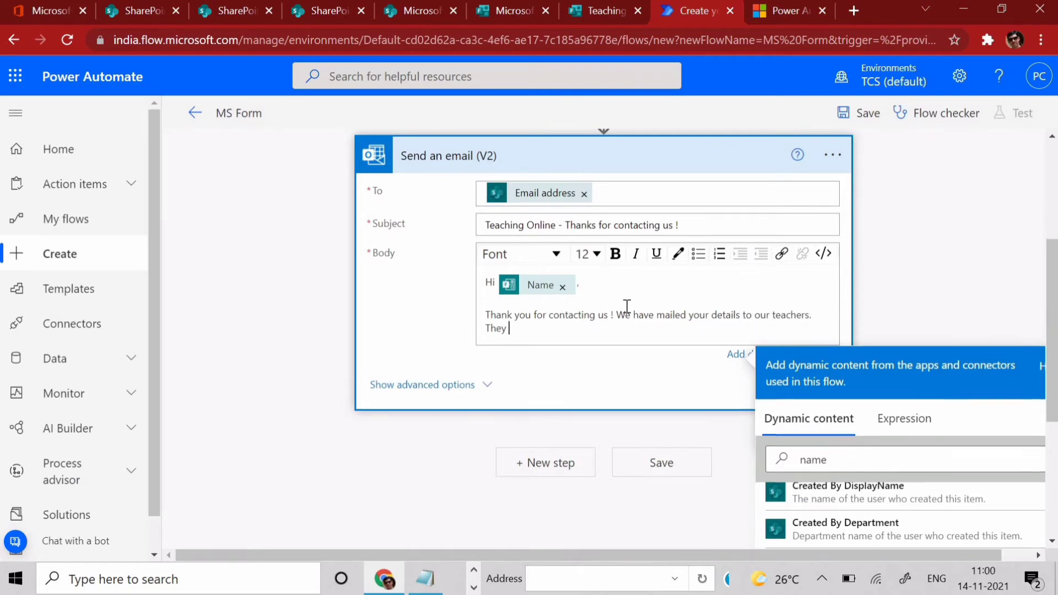
text(will validate the details)
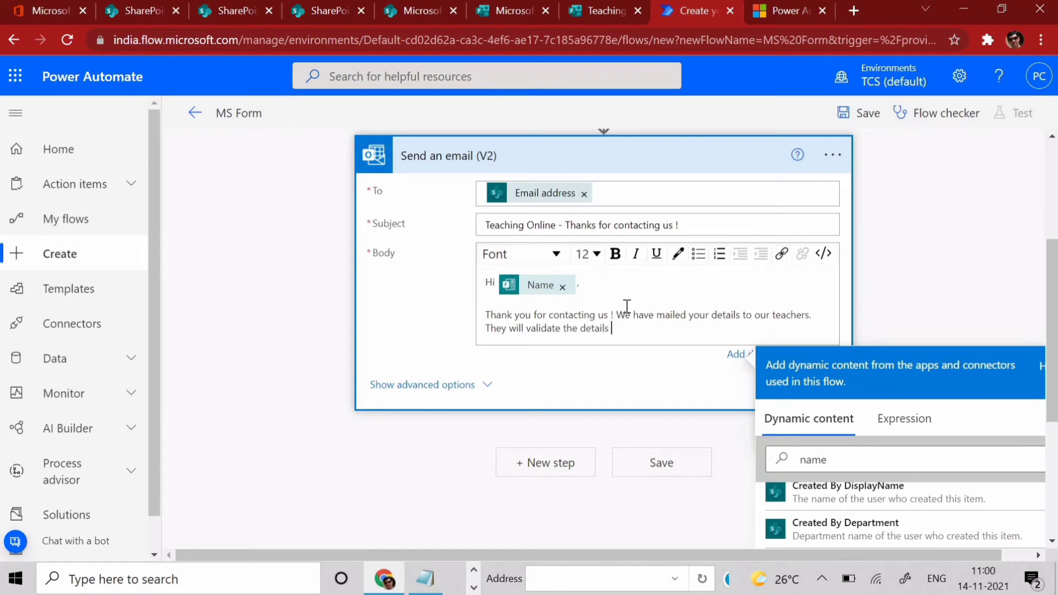
text( and get back to you soon.)
key(Return)
key(Return)
text(Tha)
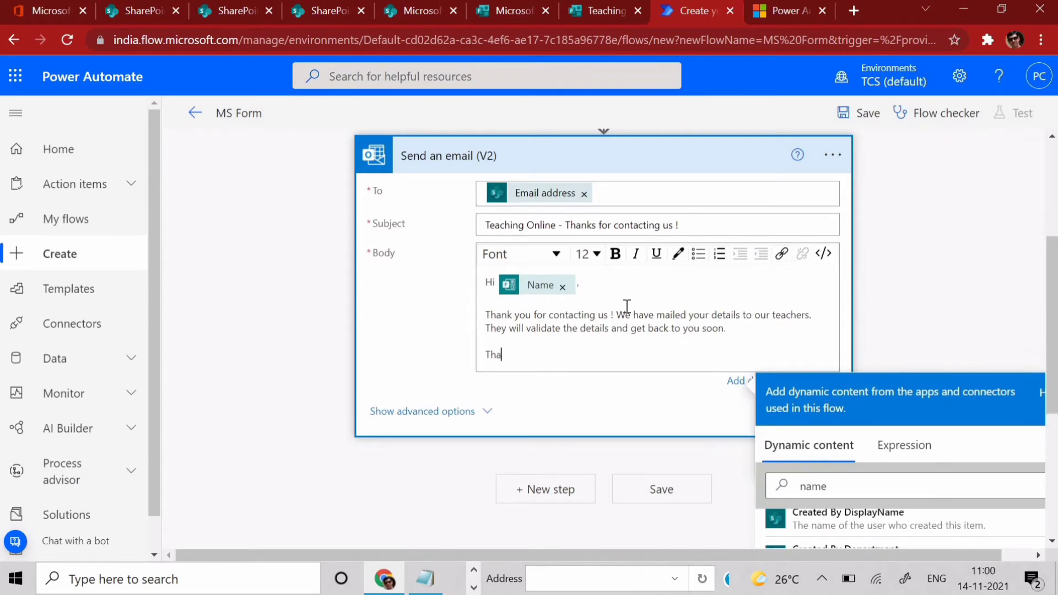
text(nks,)
key(Return)
text(T)
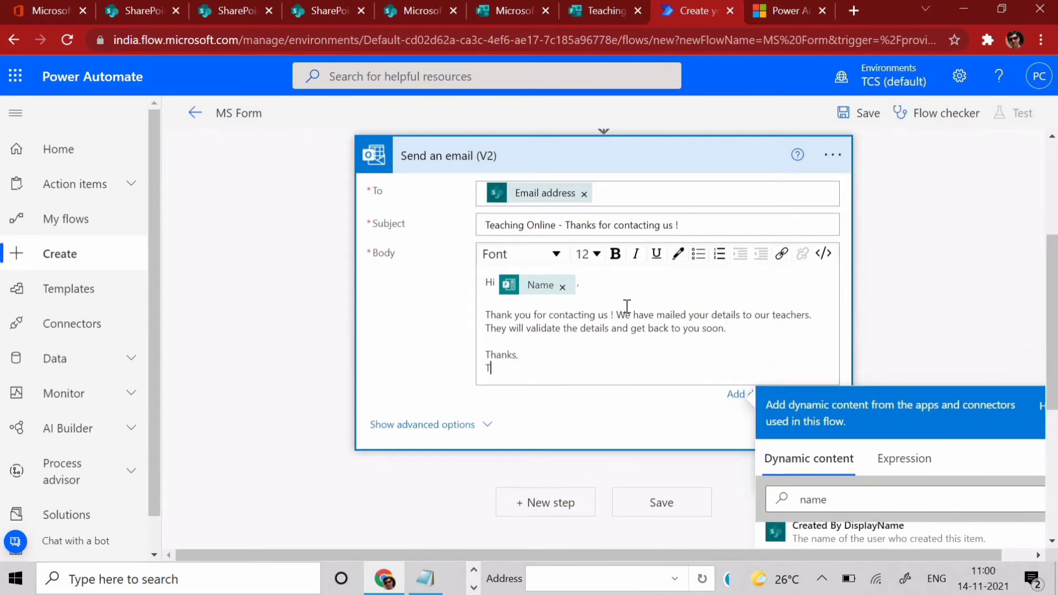
text(eaching Online)
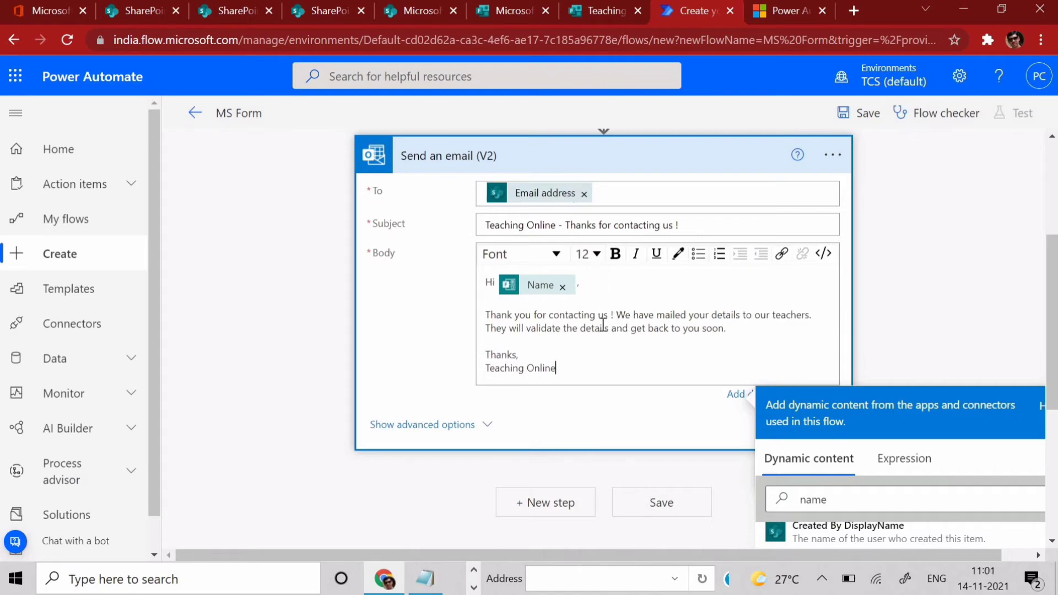
scroll(573, 345, down, 3)
scroll(570, 345, up, 3)
- Add a second Office 365 Outlook Send an email (V2) step, found by searching 'send email'
click(570, 513)
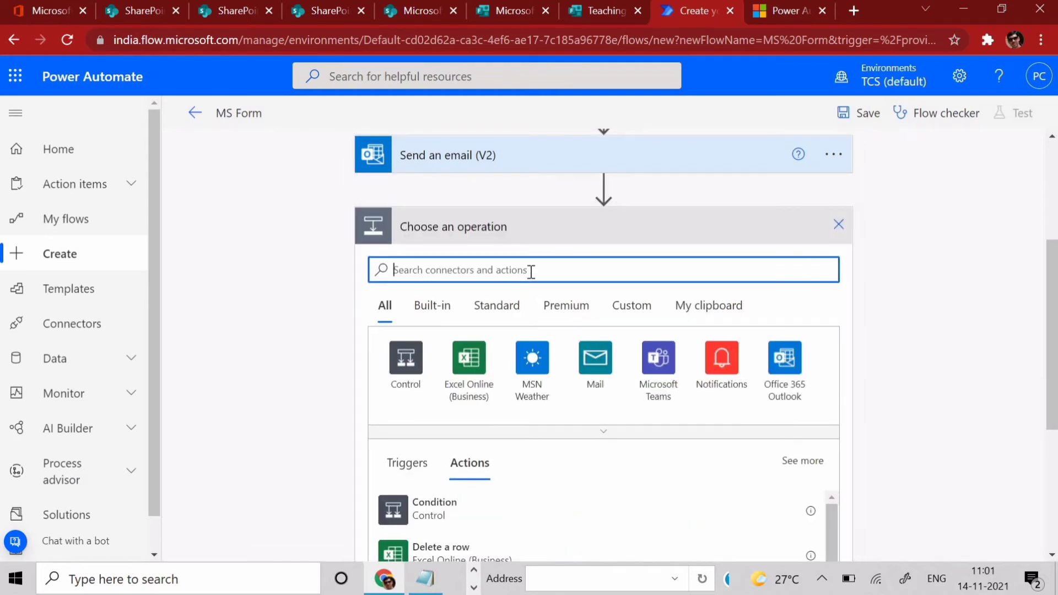
text(send email)
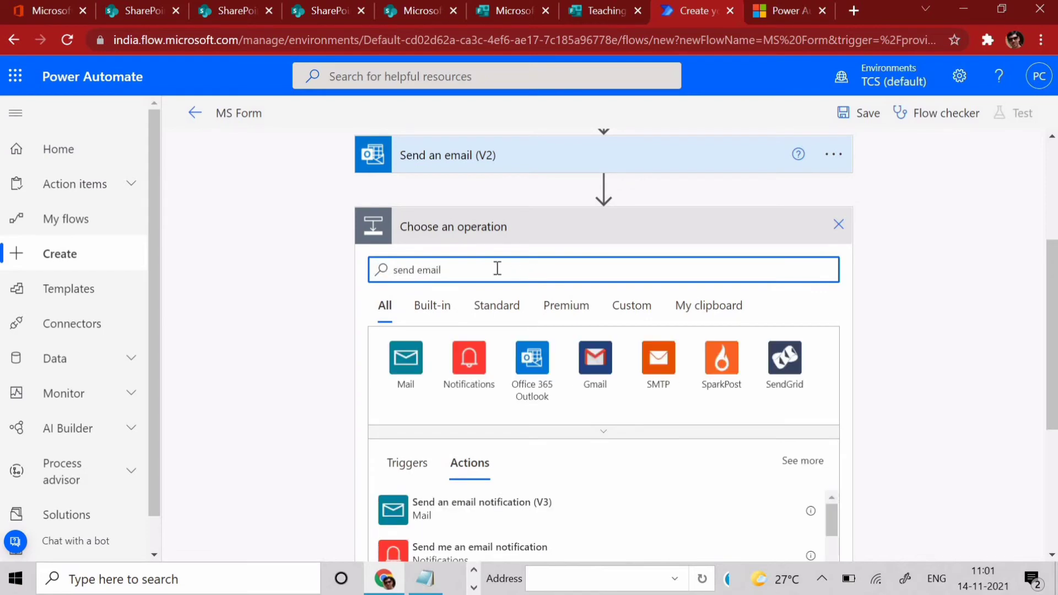
scroll(496, 276, down, 4)
click(537, 390)
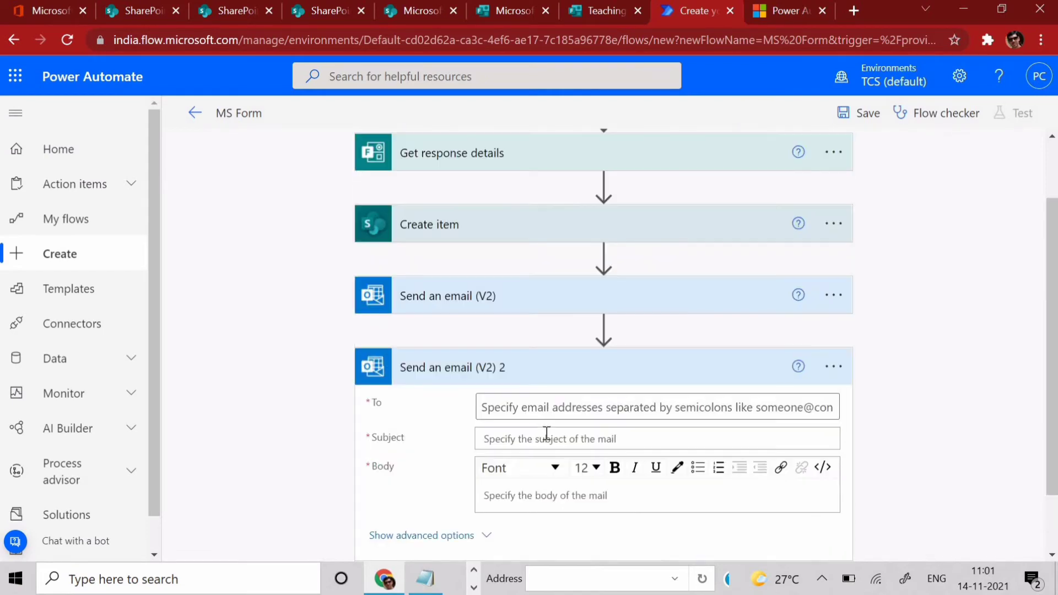
- Enter the teacher's email address as a fixed recipient in the new email's To field
click(548, 406)
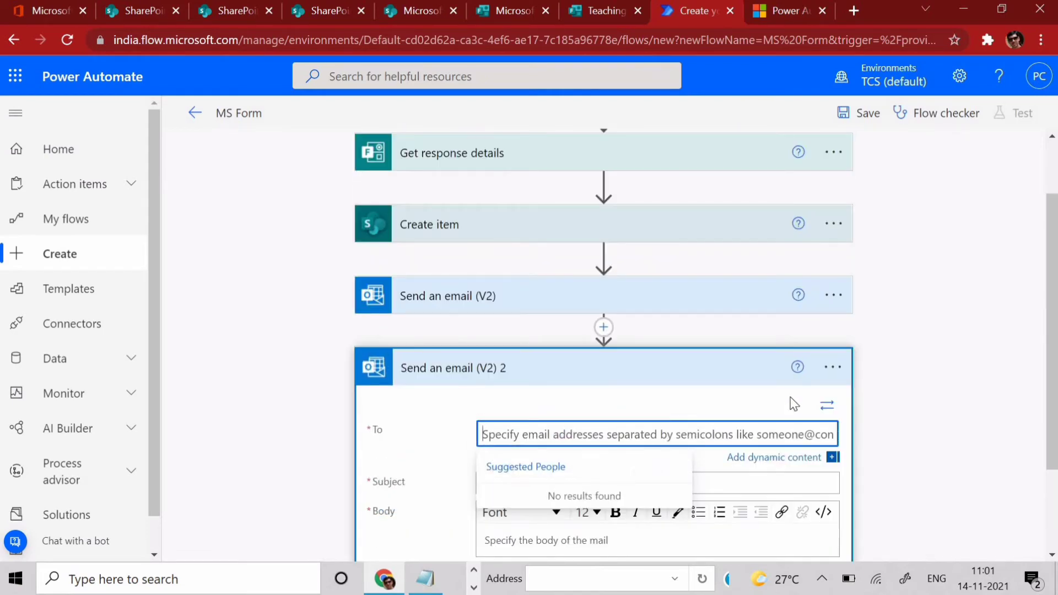
scroll(886, 354, down, 2)
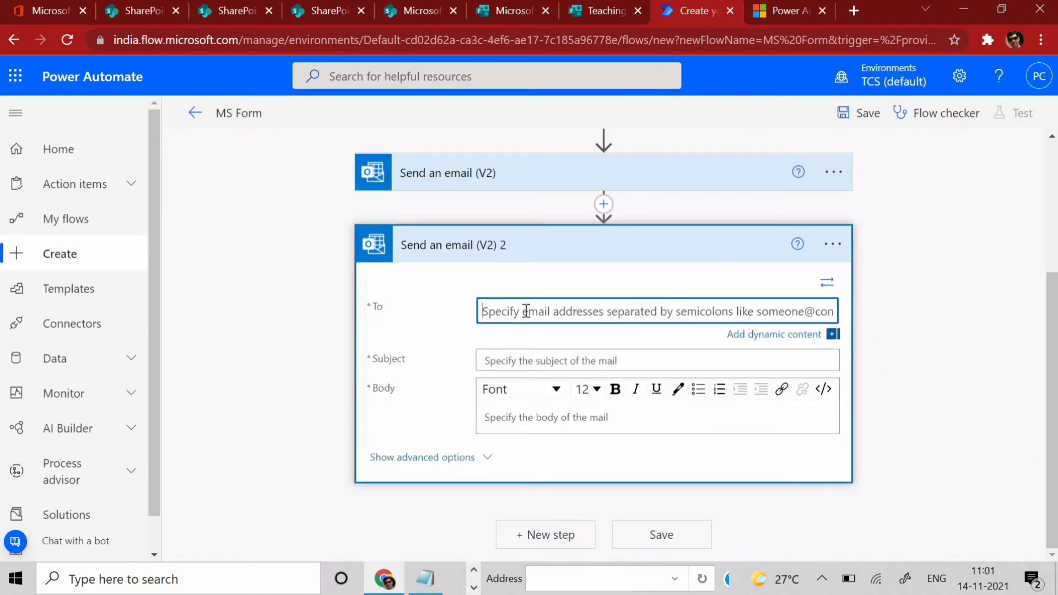
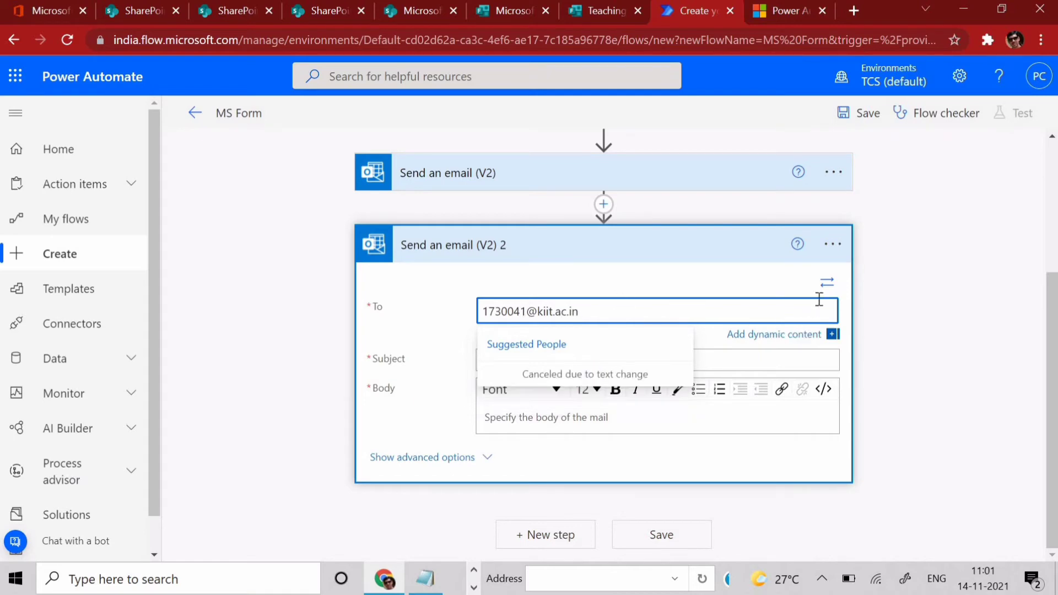
click(827, 284)
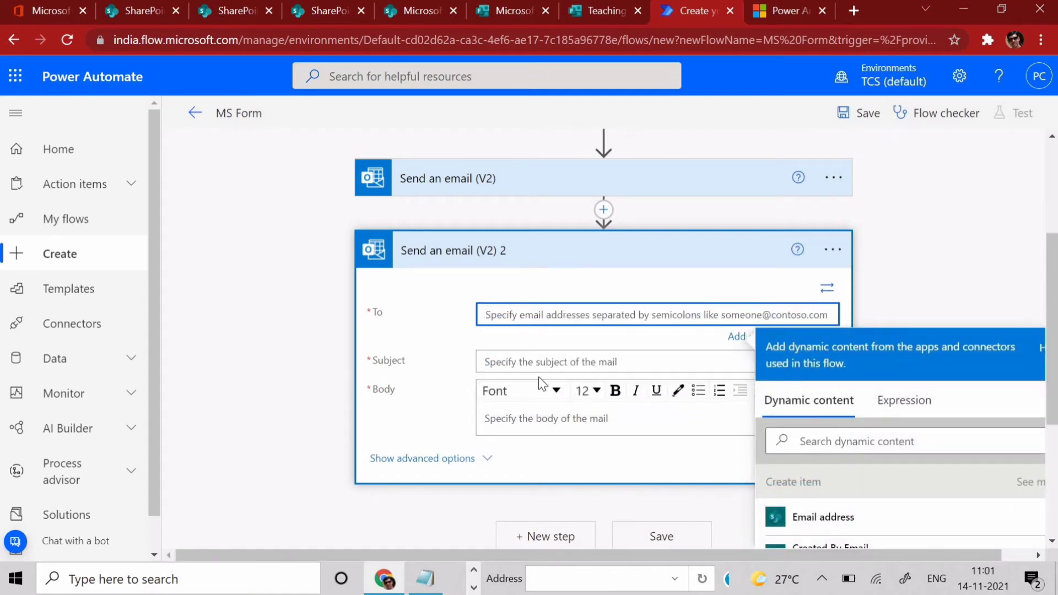
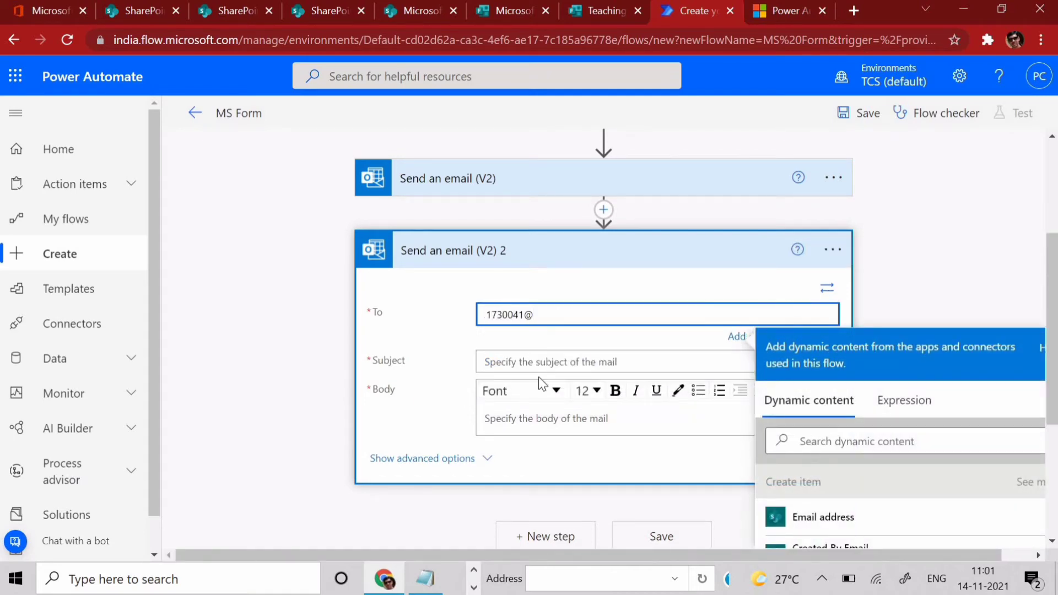
click(523, 364)
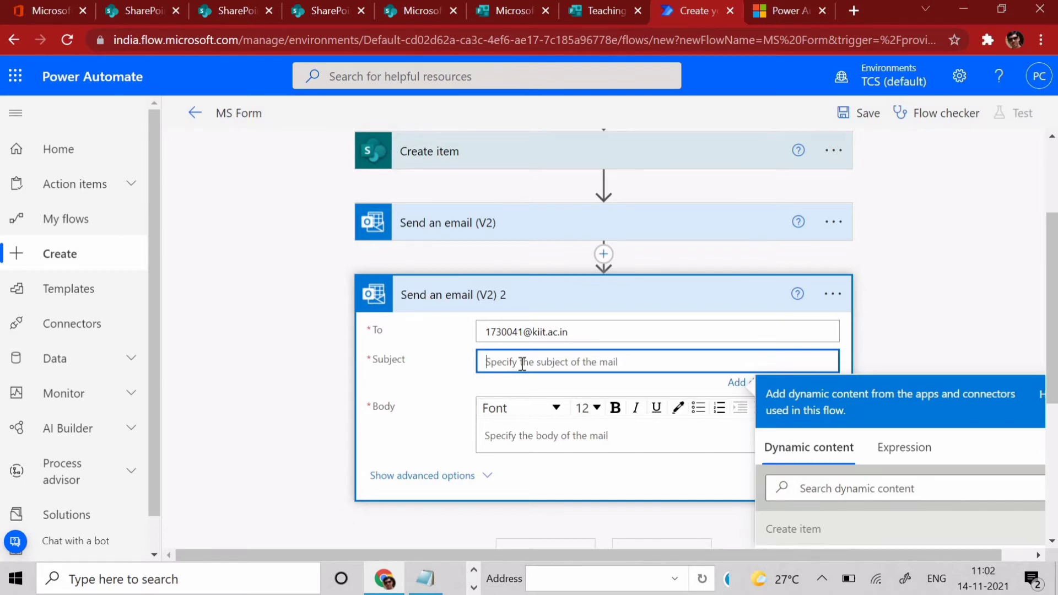
- Set subject 'New response from student' and write a body greeting the teacher and pointing to a link below
text(New response)
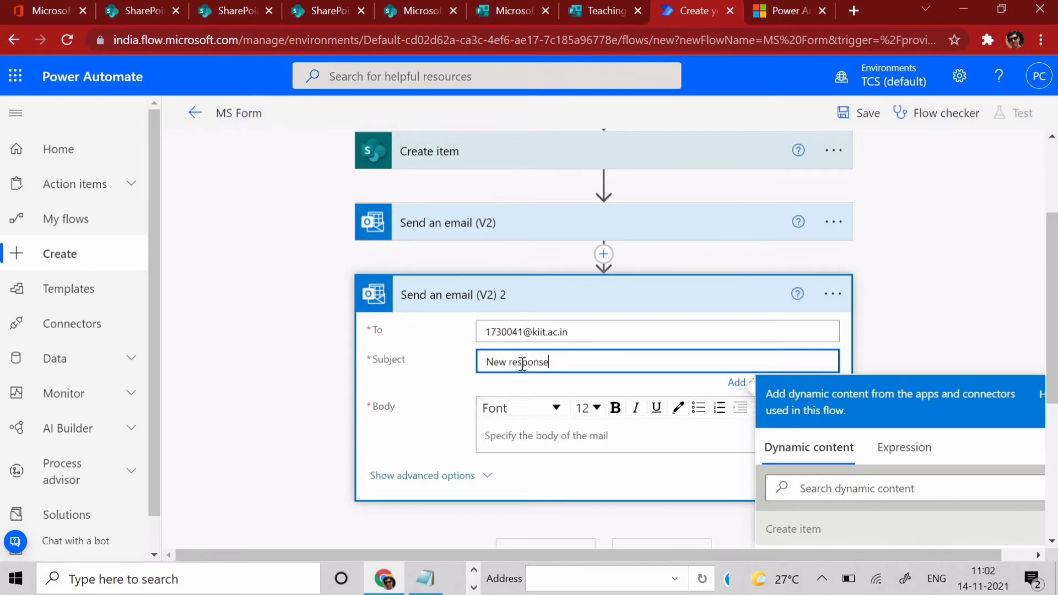
text( from student)
click(494, 439)
text(Hi)
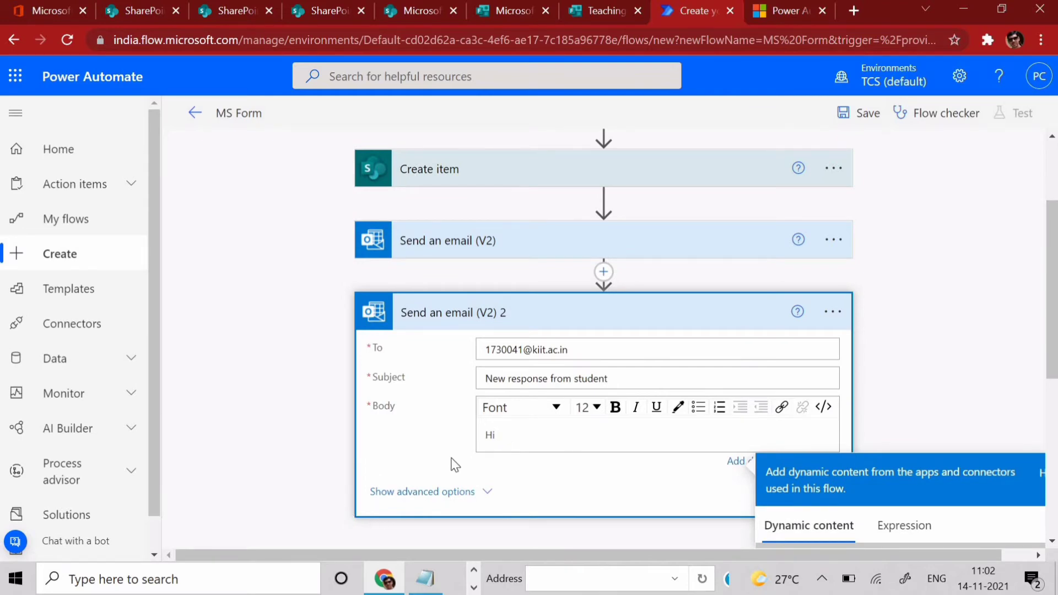
text( Prasun,)
key(Return)
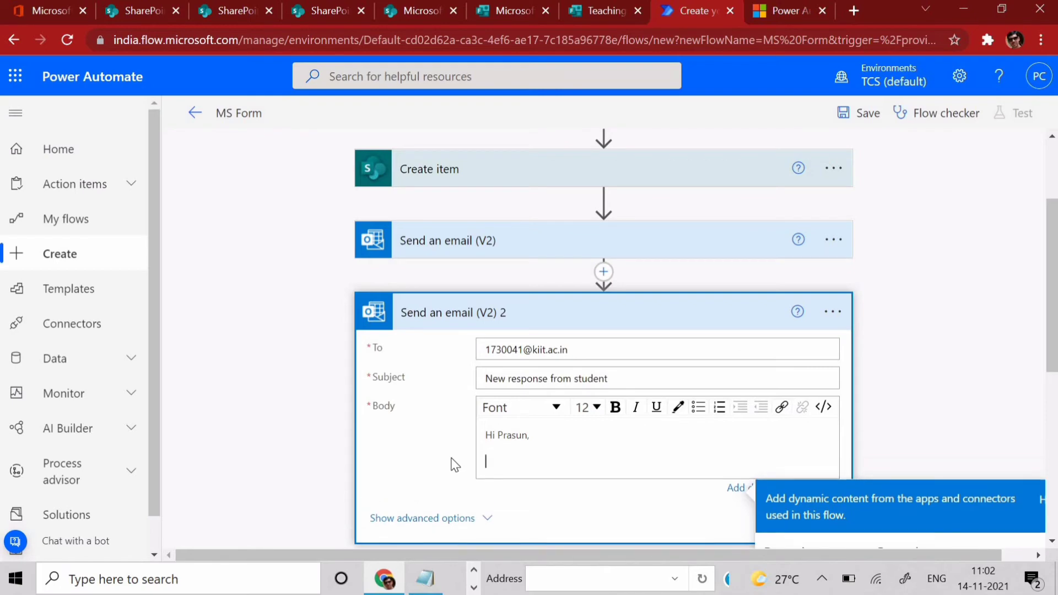
text(One student is trying to co)
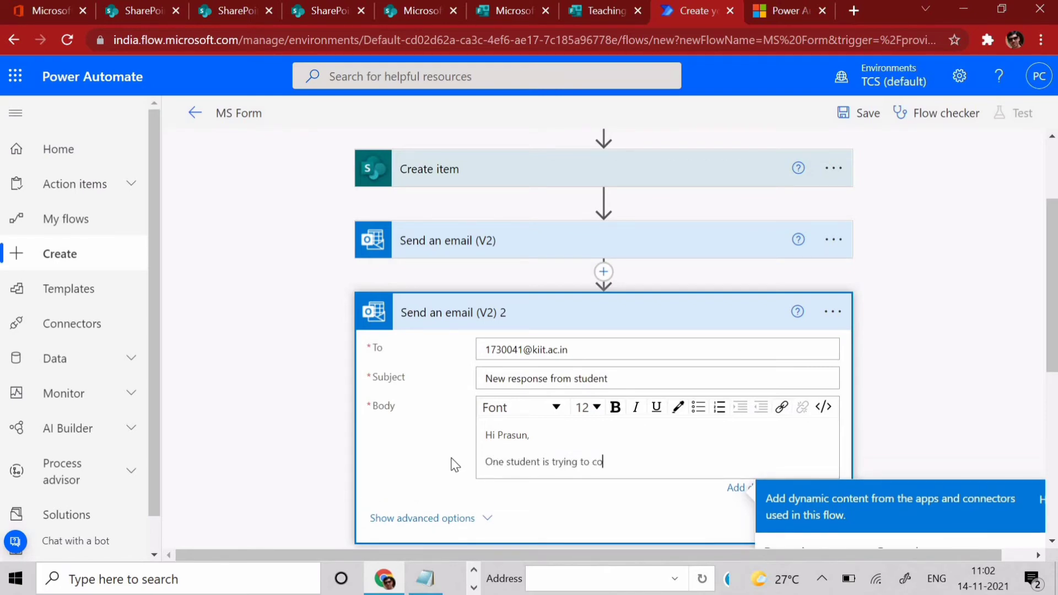
text(nnect with you. Please click the belwo )
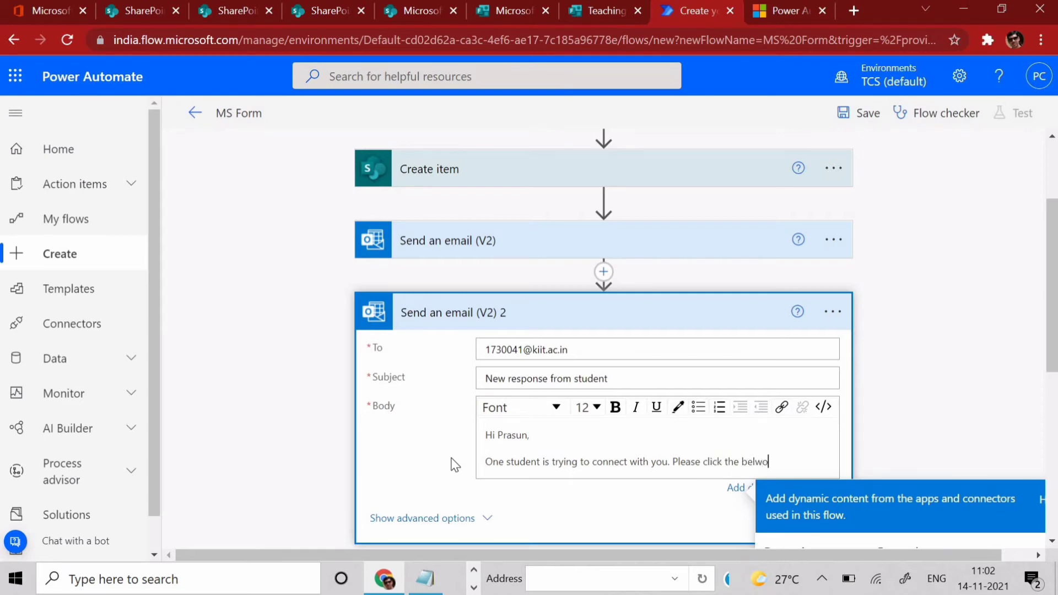
text(link to find details for same)
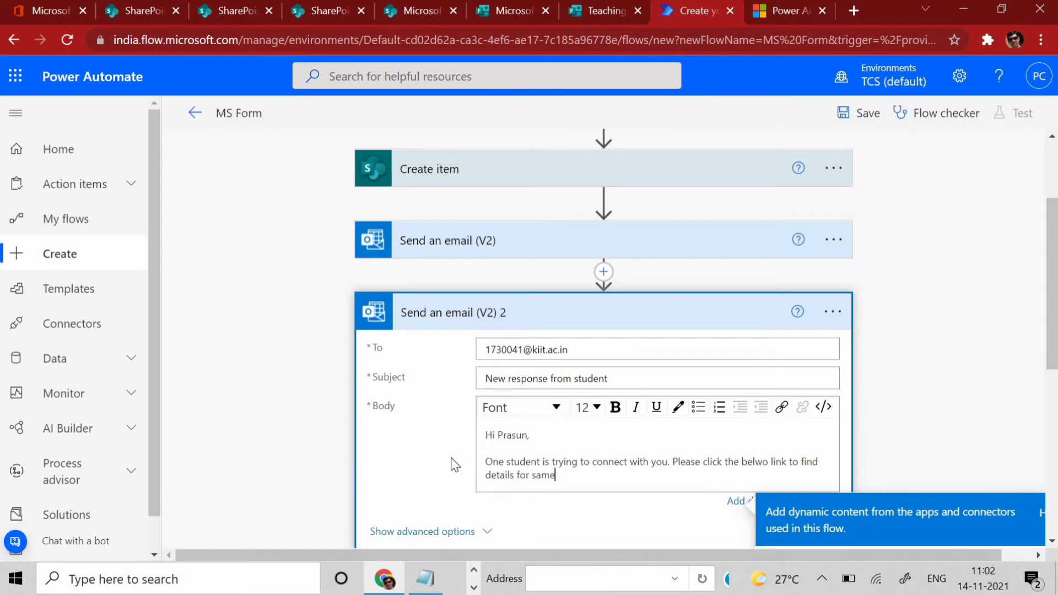
text(.)
key(Return)
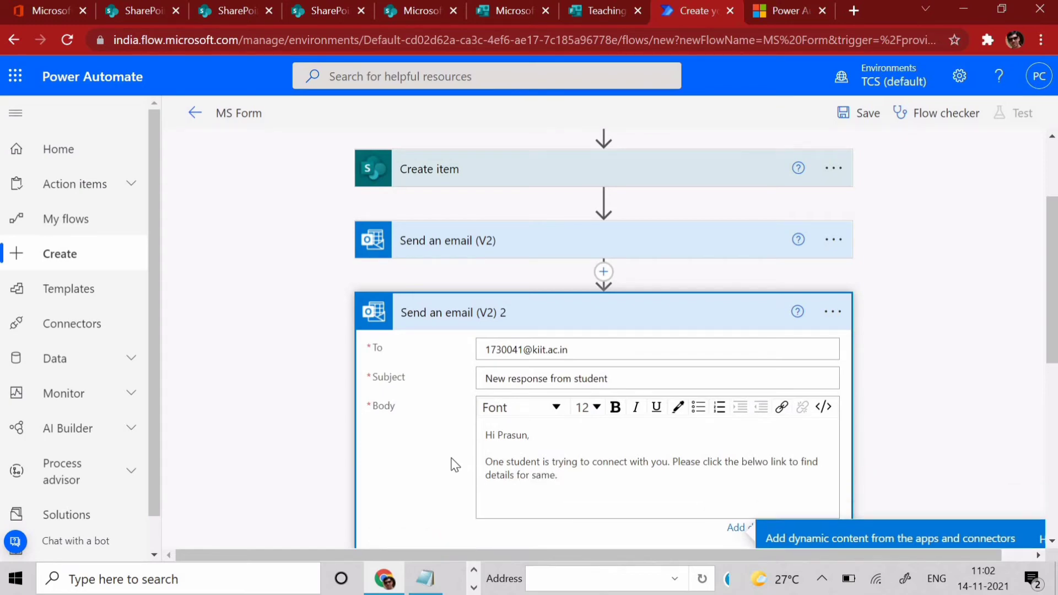
scroll(573, 496, down, 4)
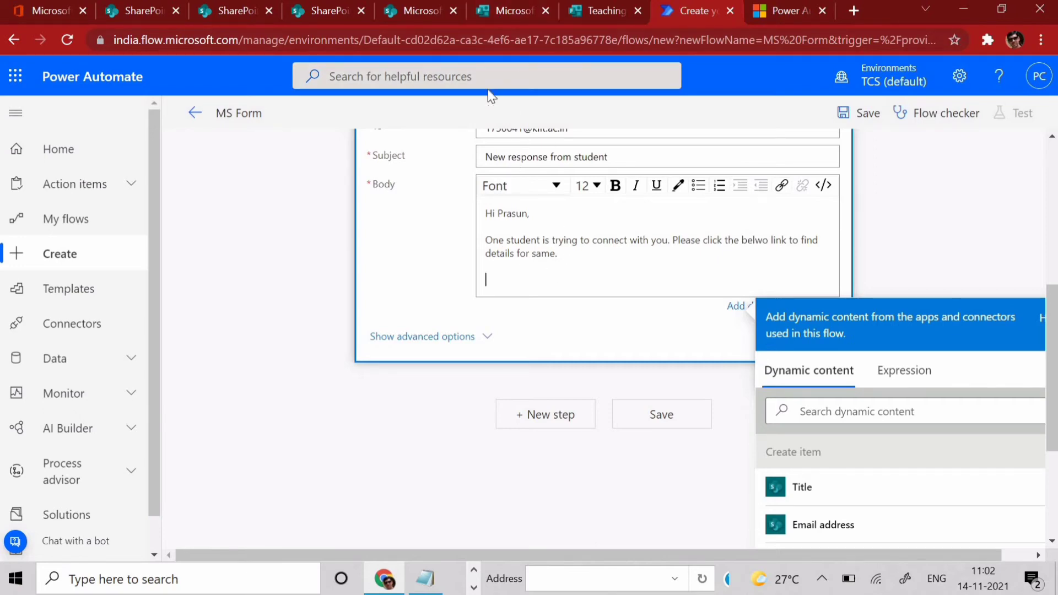
- Start a new Online Teaching list item with a sample student name, email address and Class 10
click(320, 13)
click(410, 11)
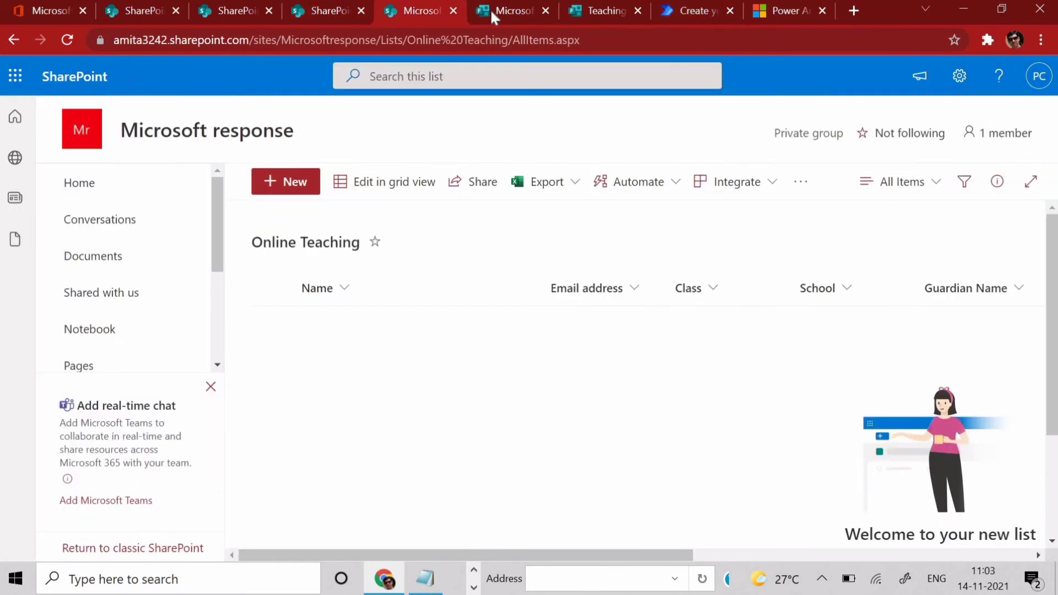
click(303, 185)
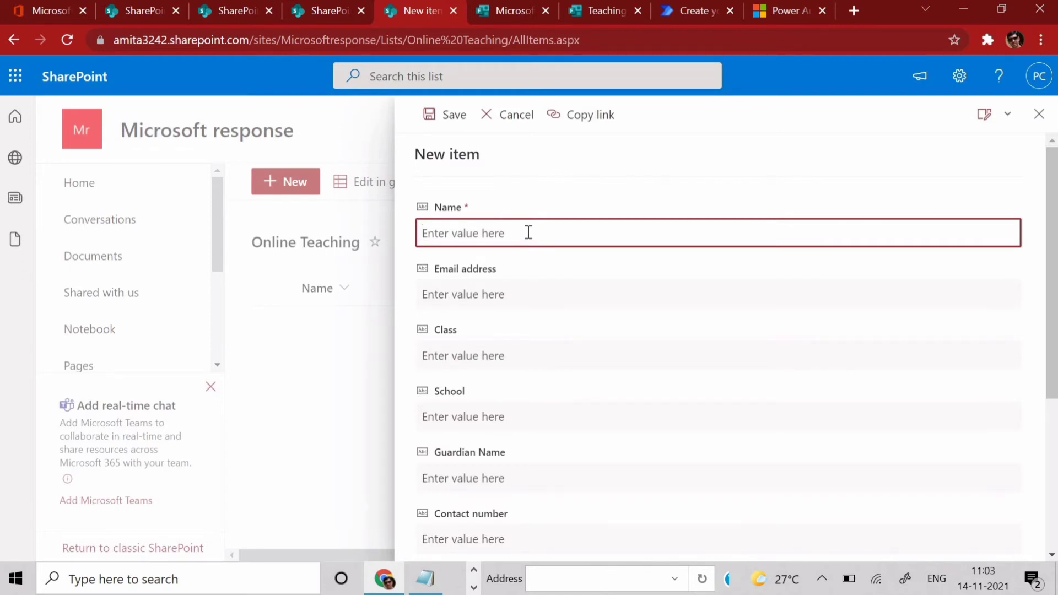
text(prasun)
key(Tab)
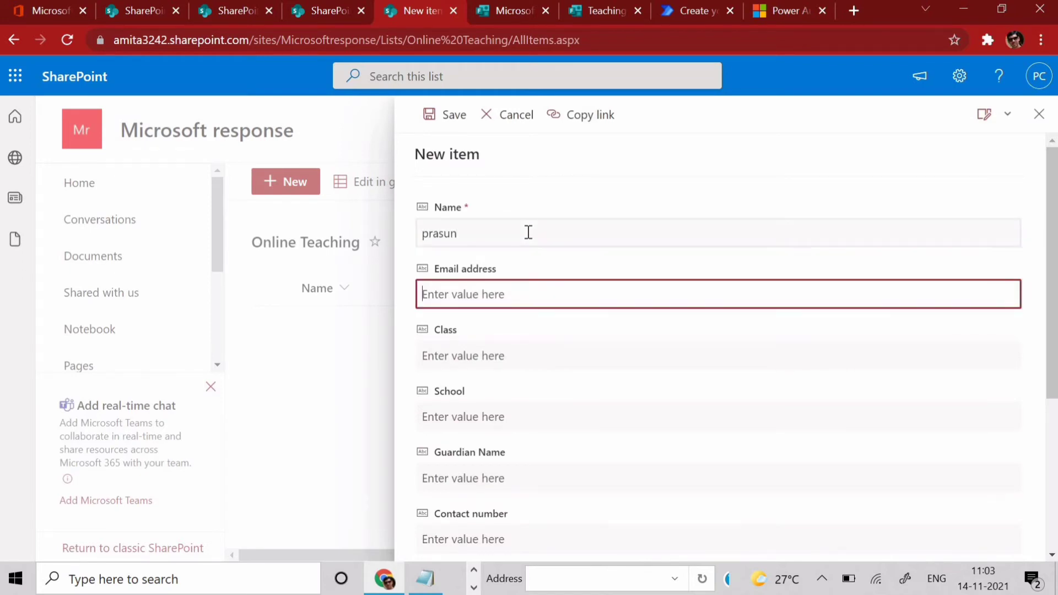
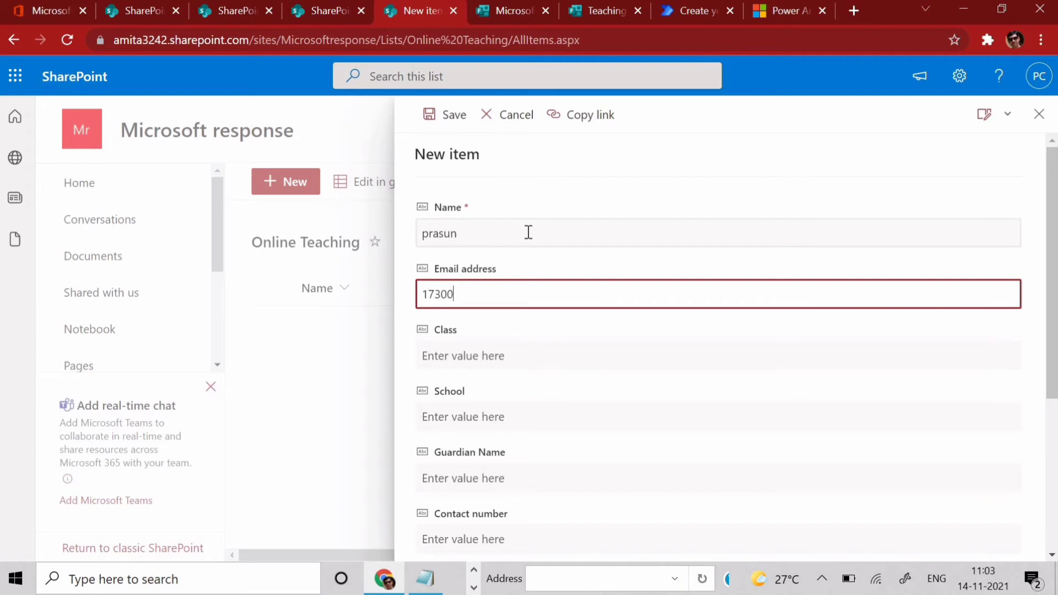
key(Tab)
text(10)
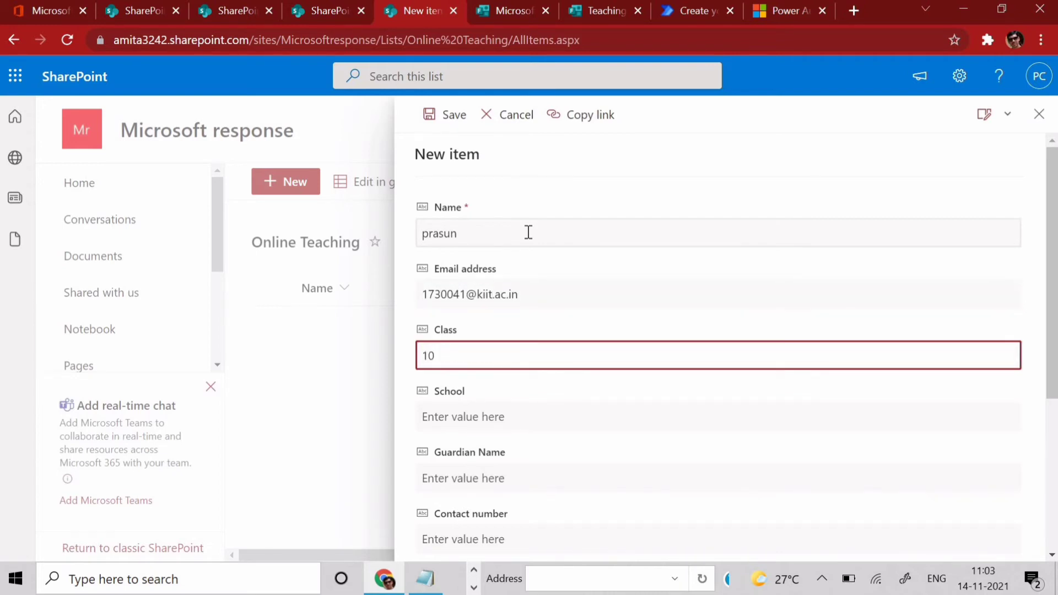
- Fill School 'bgv', a sample guardian name and contact number, Mode and Application 't', then save
key(Tab)
text(bgv)
key(Tab)
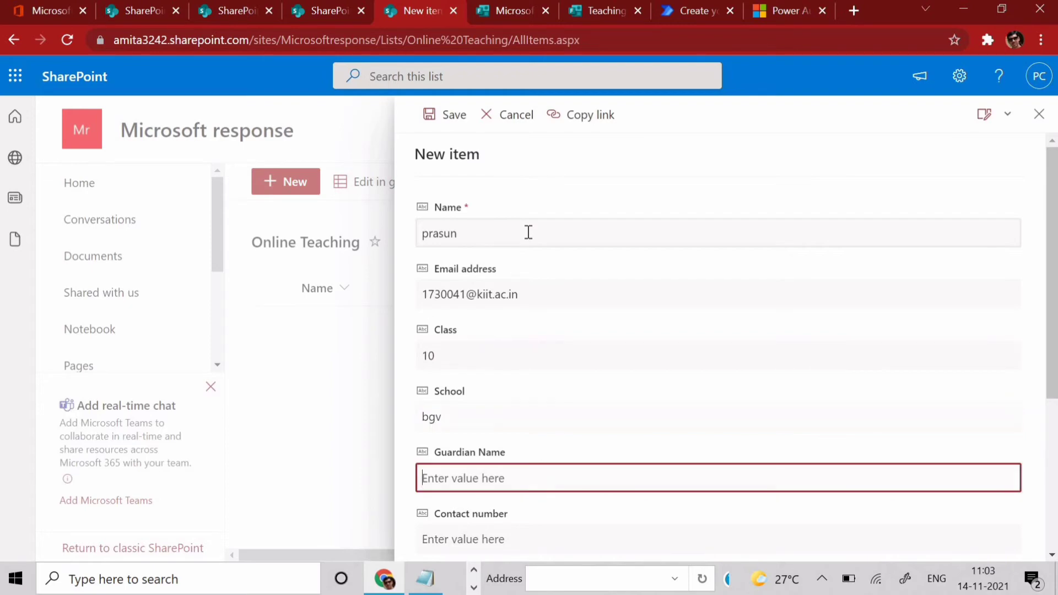
text(dfghjk)
key(Tab)
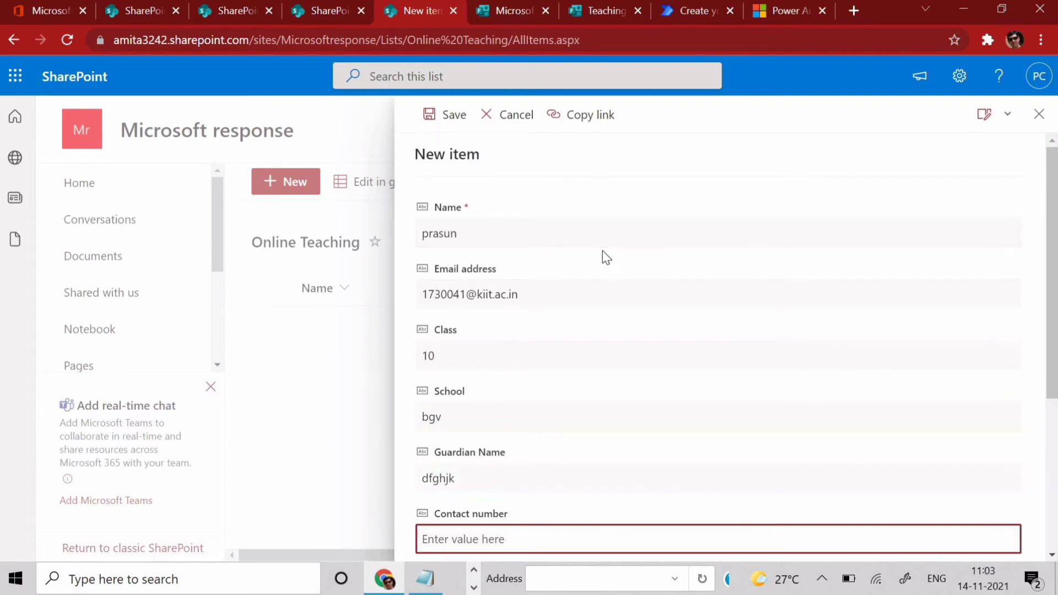
text(123)
scroll(604, 250, down, 4)
click(492, 338)
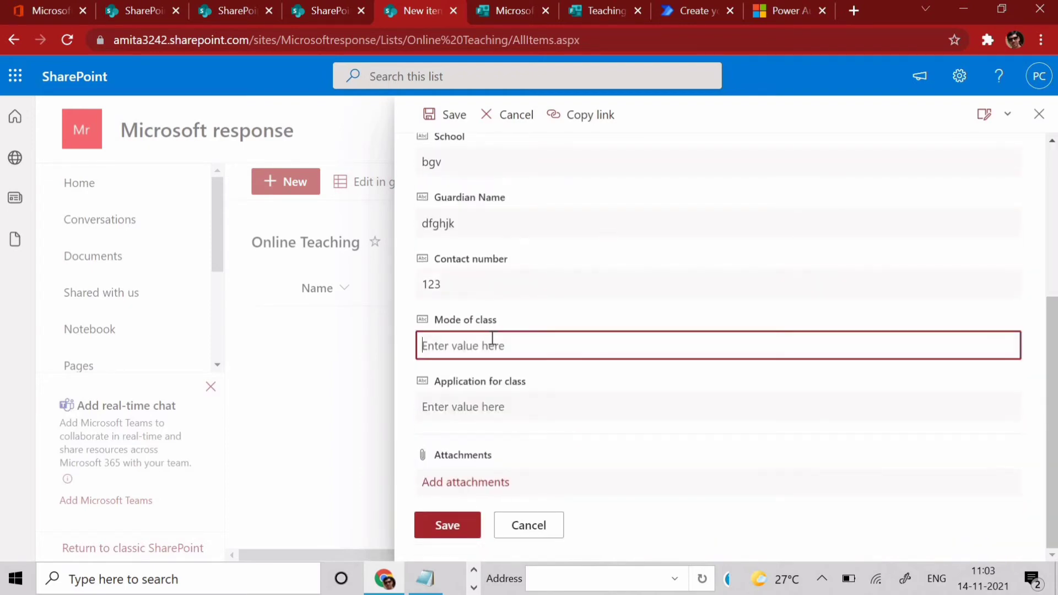
text(t)
click(485, 411)
text(t)
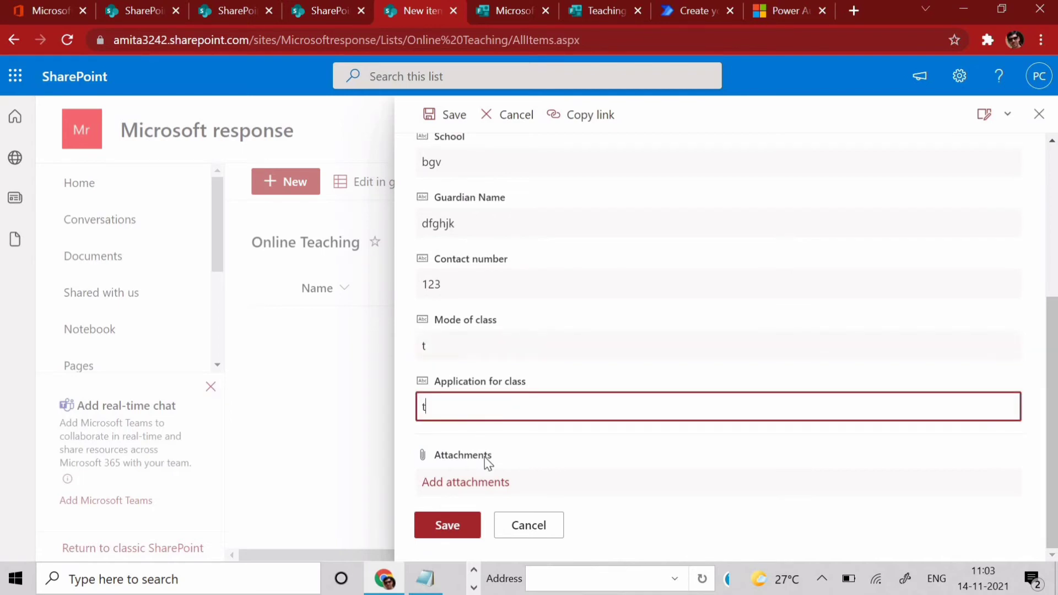
click(444, 526)
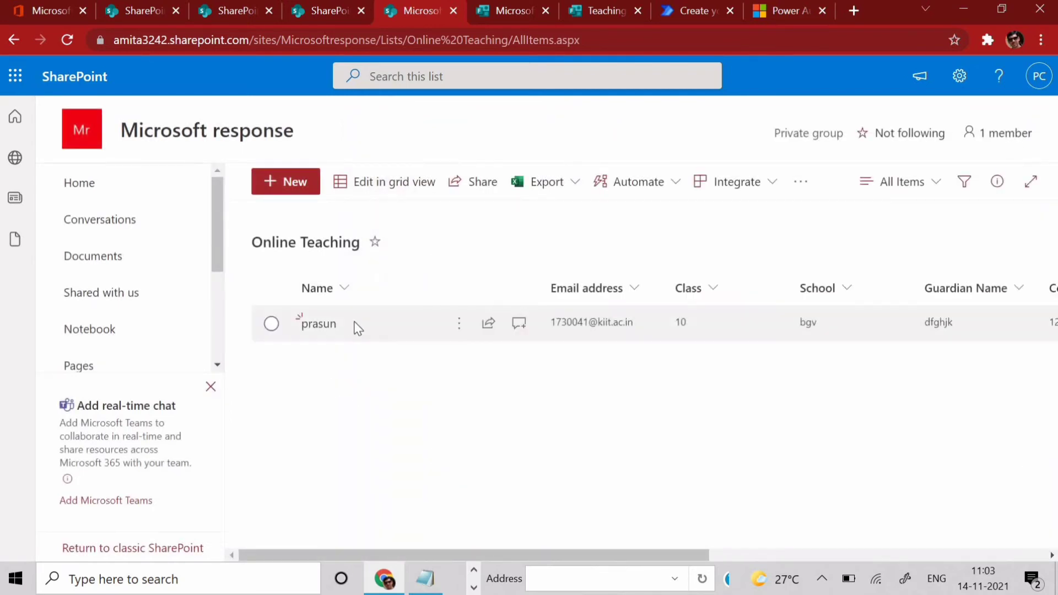
- Copy a shareable link to the new test entry in the Online Teaching list
click(366, 332)
right_click(366, 332)
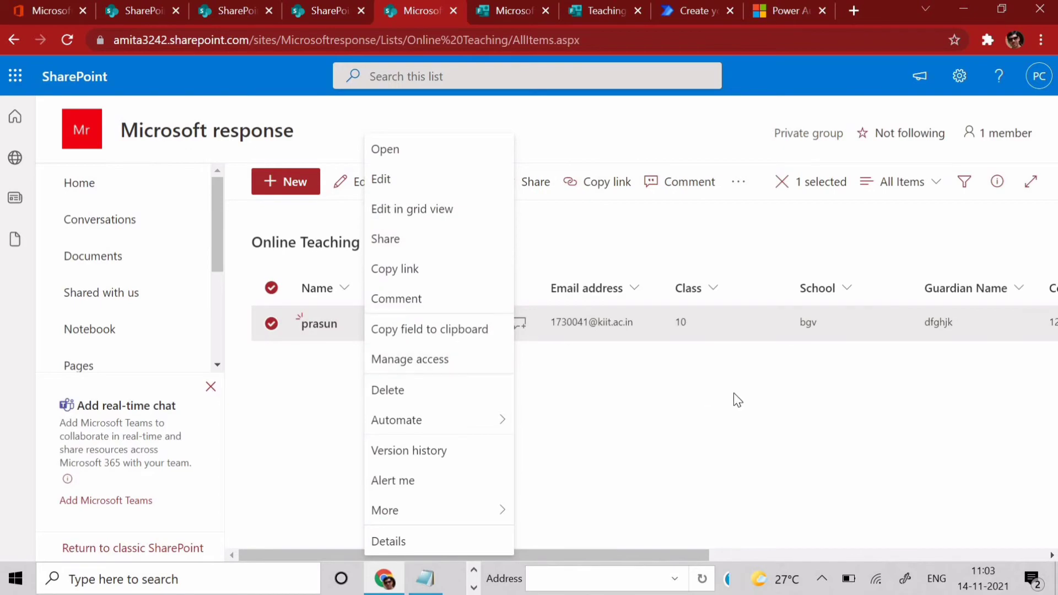
click(453, 279)
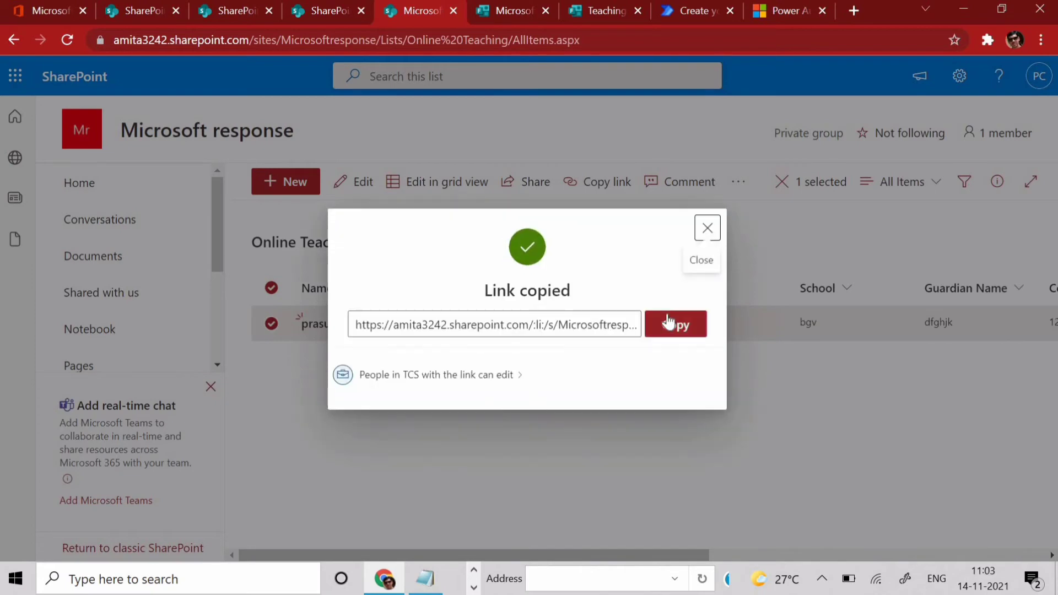
click(676, 326)
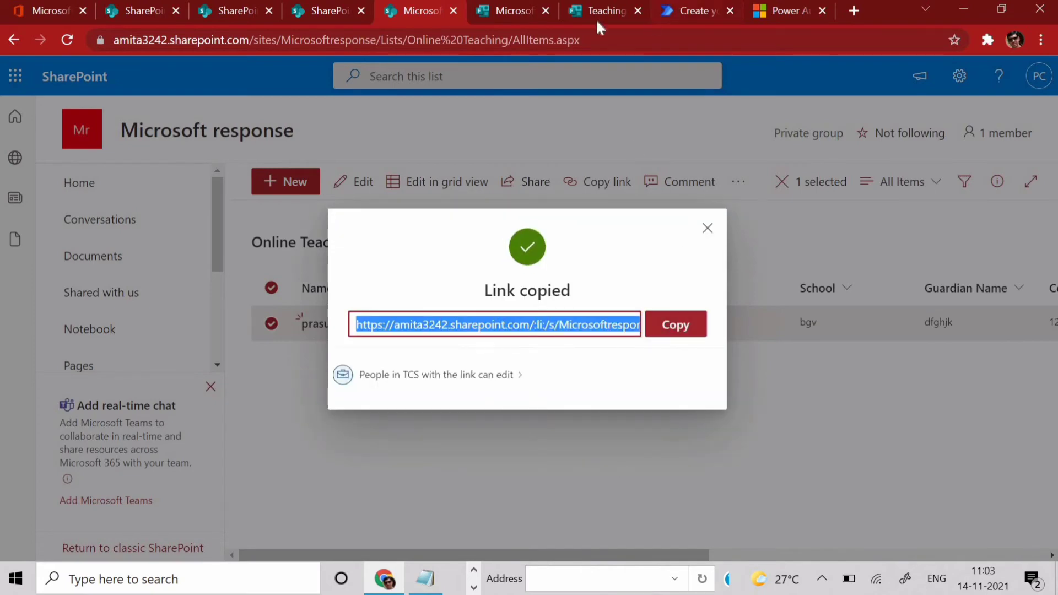
click(502, 11)
click(595, 10)
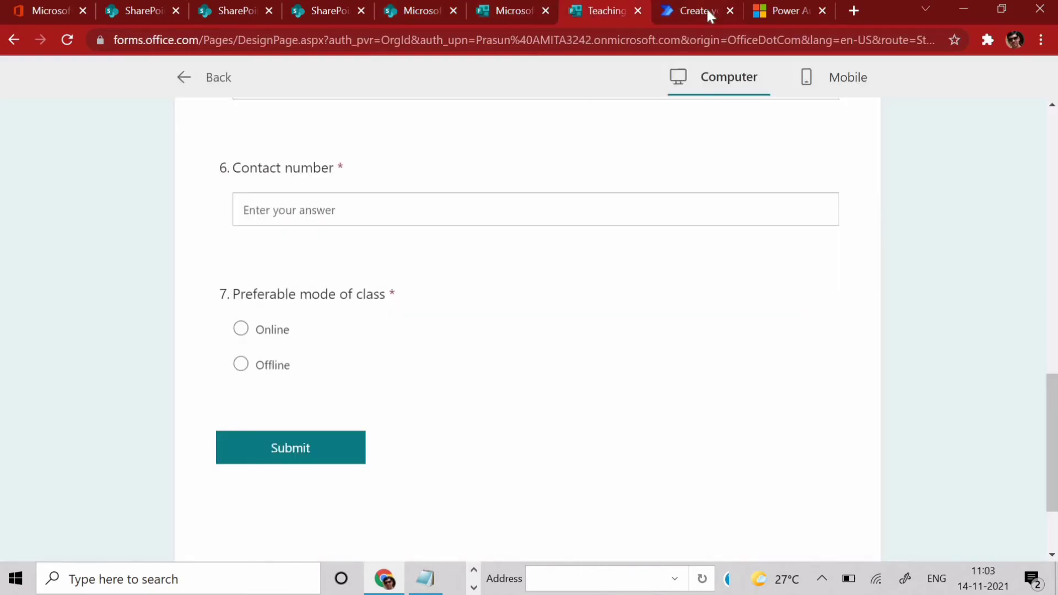
- In the email body's code view, add an <a href=""> tag after the paragraph containing the copied entry link
click(692, 11)
click(824, 188)
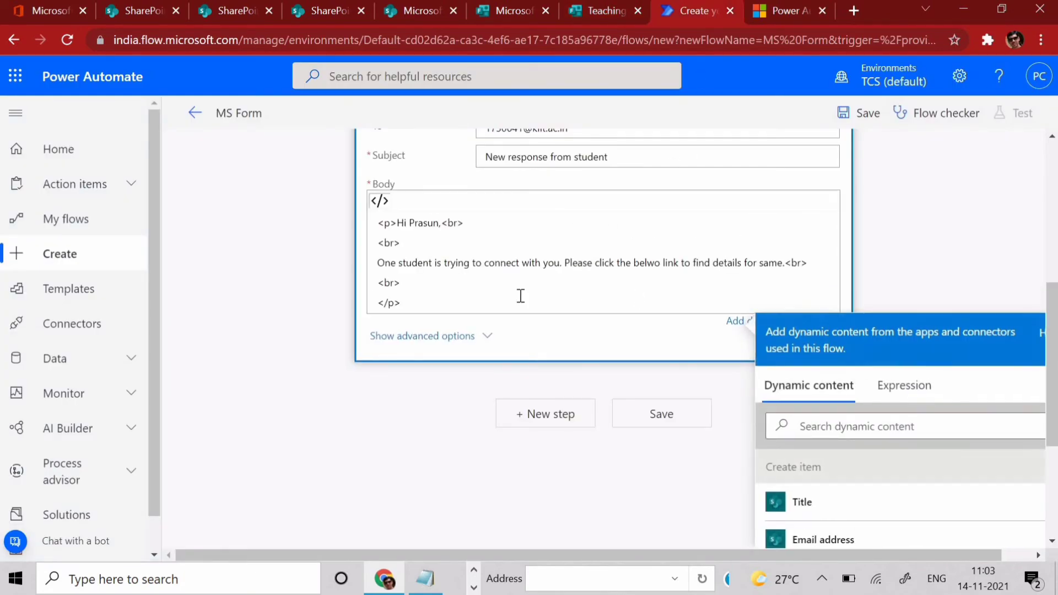
click(421, 284)
click(426, 307)
key(Return)
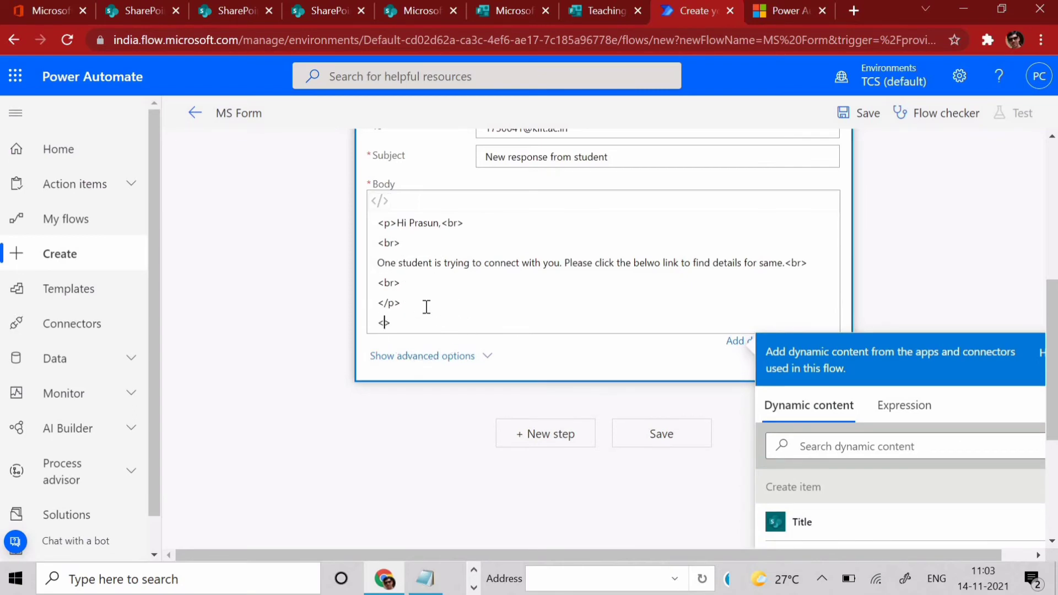
text(a href="")
key(ctrl+v)
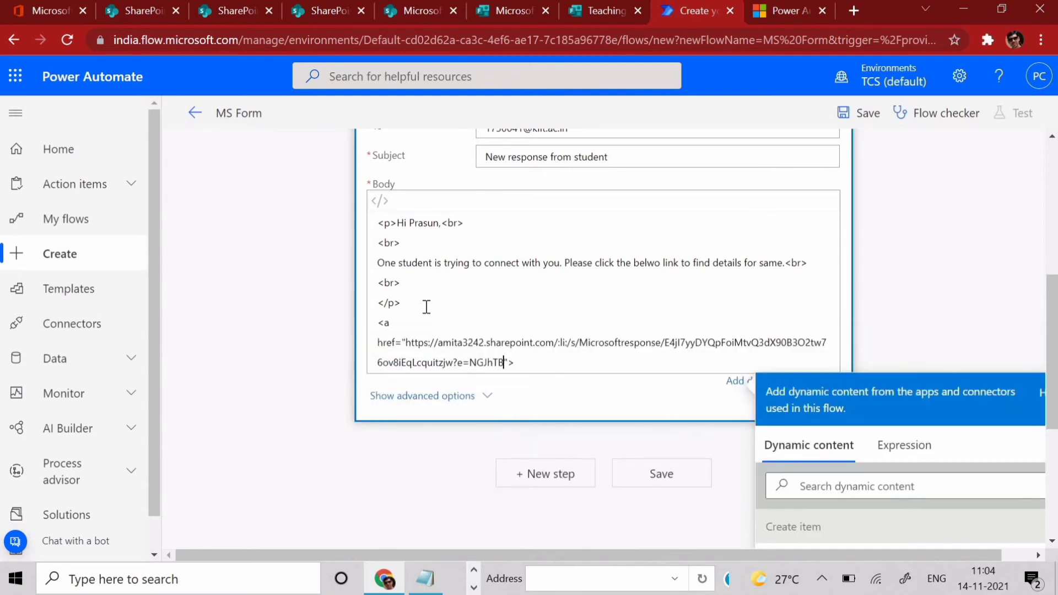
key(BackSpace)
key(BackSpace)
key(BackSpace)
key(BackSpace)
key(BackSpace)
key(BackSpace)
key(BackSpace)
- Copy the SharePoint entry's link again from the Link copied dialog
click(495, 10)
click(421, 12)
click(675, 325)
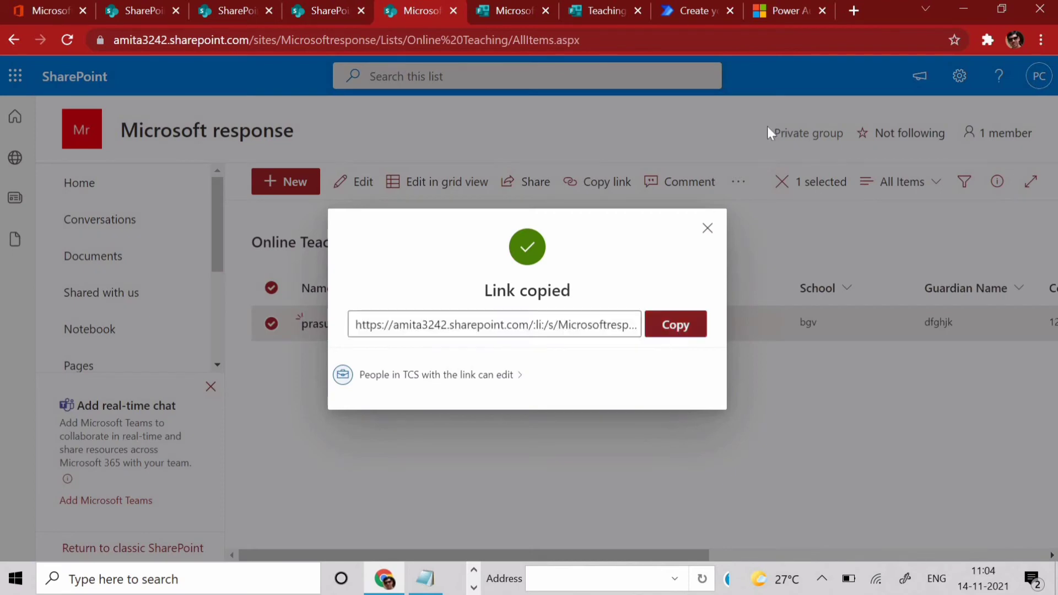
- Open the copied link in a spare tab and confirm it resolves to DispForm.aspx?ID=1
click(794, 11)
click(671, 38)
key(ctrl+v)
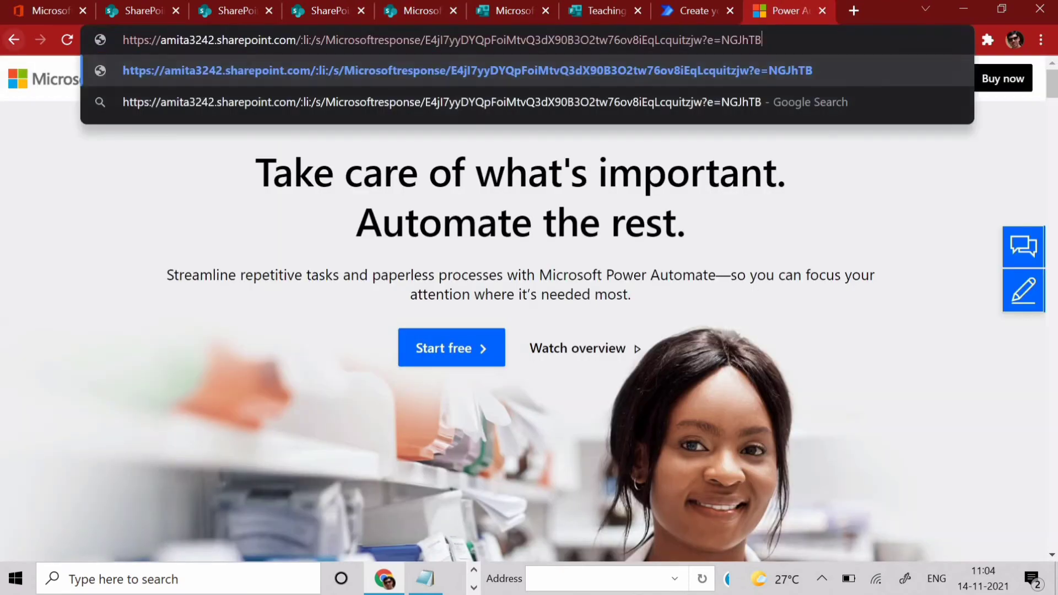
key(Return)
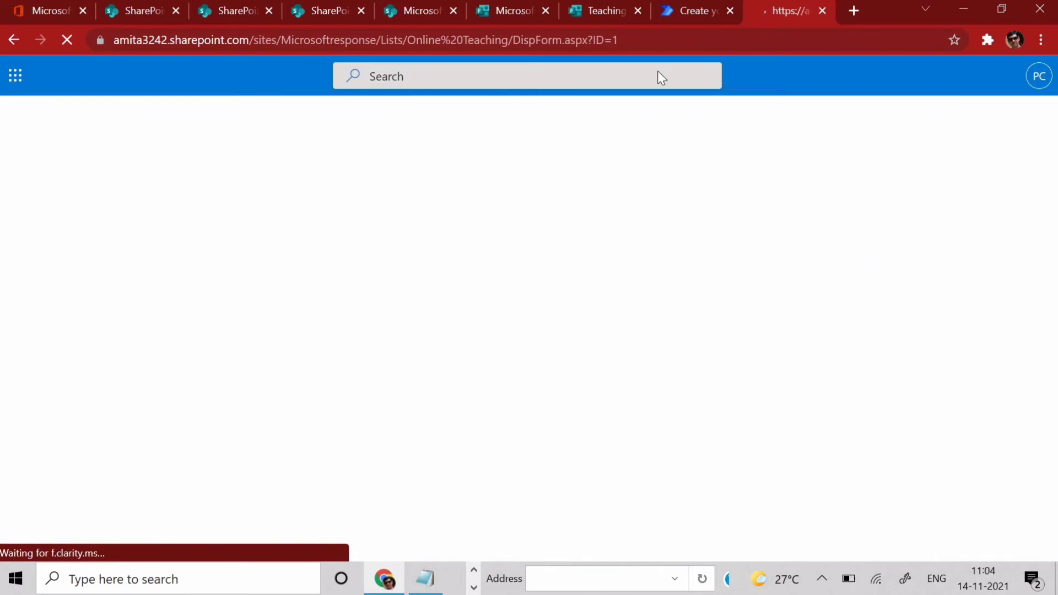
click(641, 42)
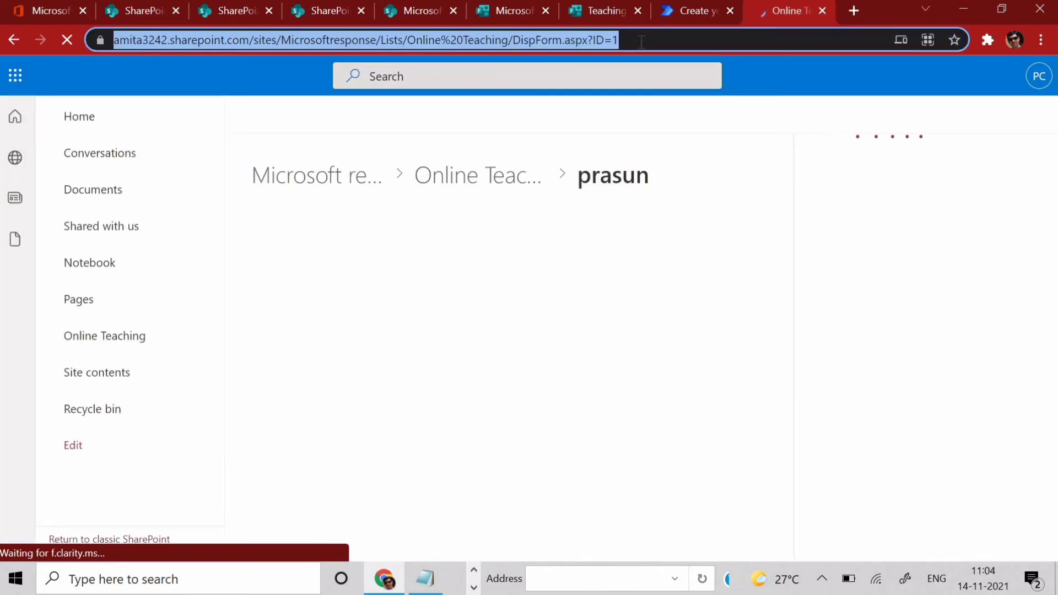
click(696, 11)
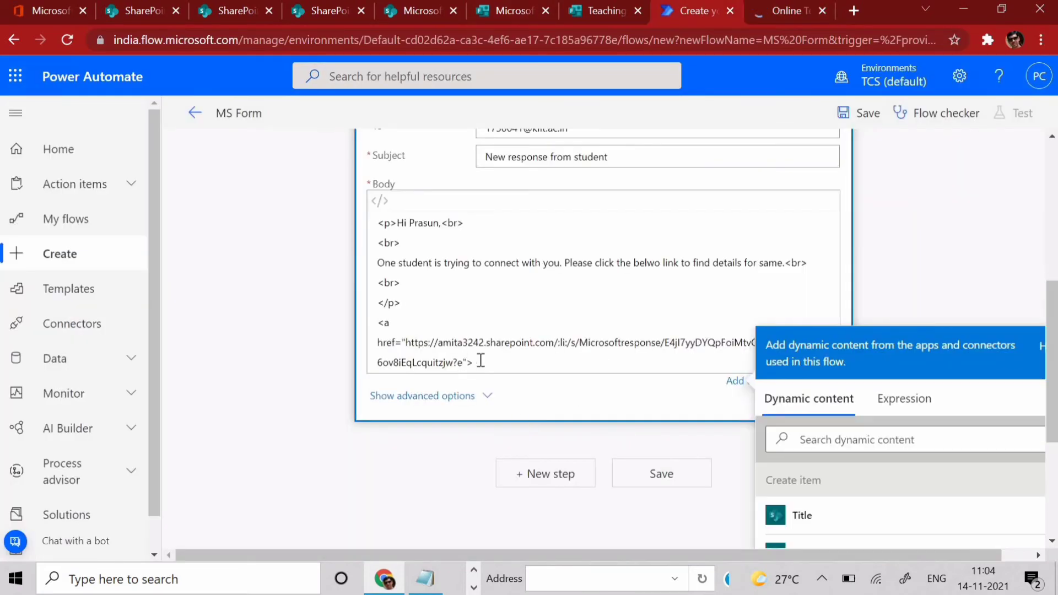
- Delete the pasted share link from the href in the email body
key(shift+Up)
key(shift+Up)
drag(467, 363, 403, 333)
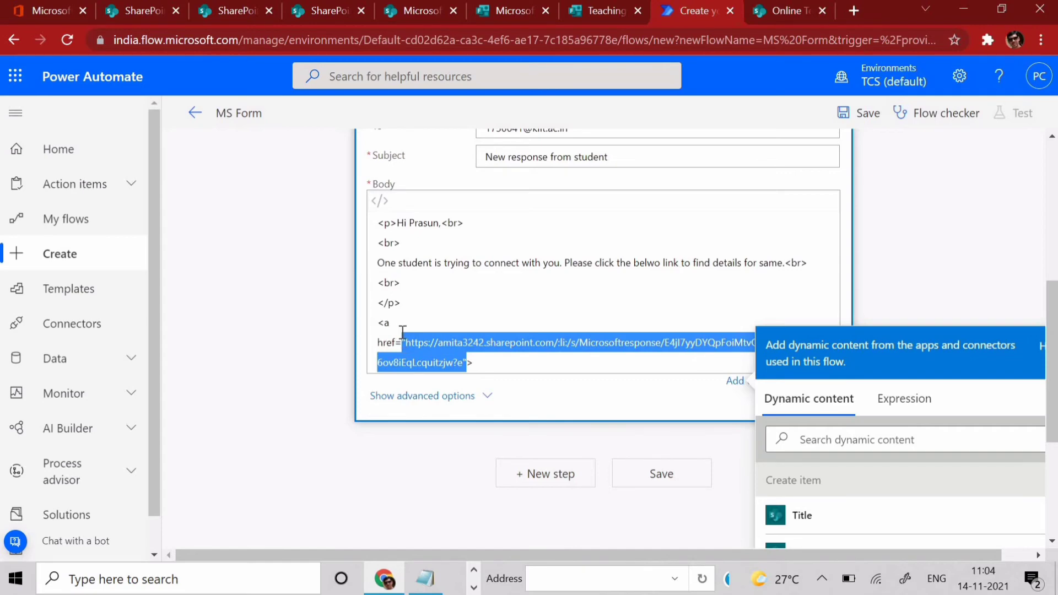
key(BackSpace)
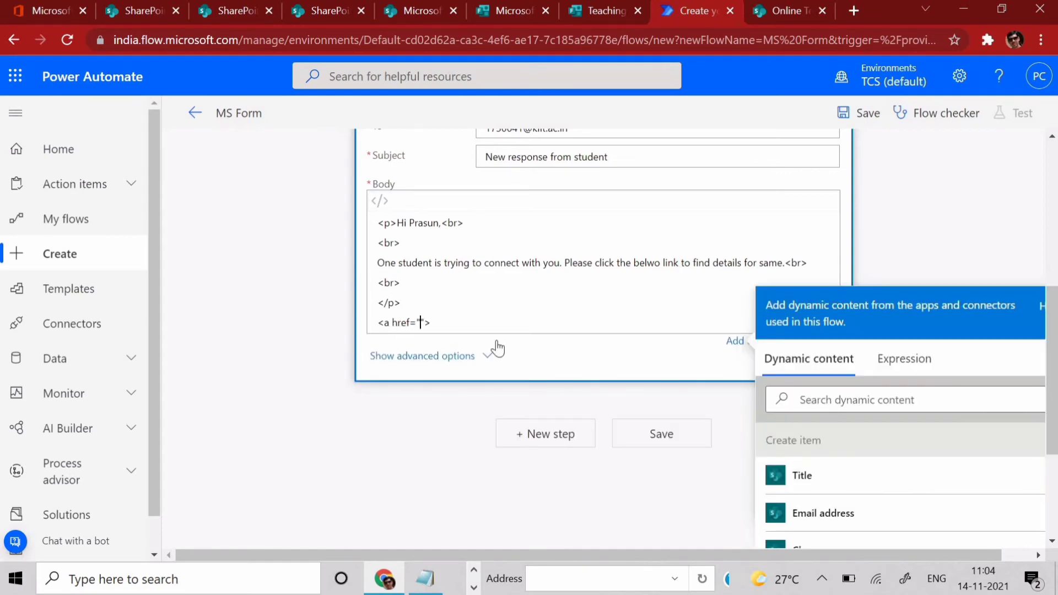
- Copy the entry page's DispForm.aspx?ID=1 address and paste it into the href
click(769, 16)
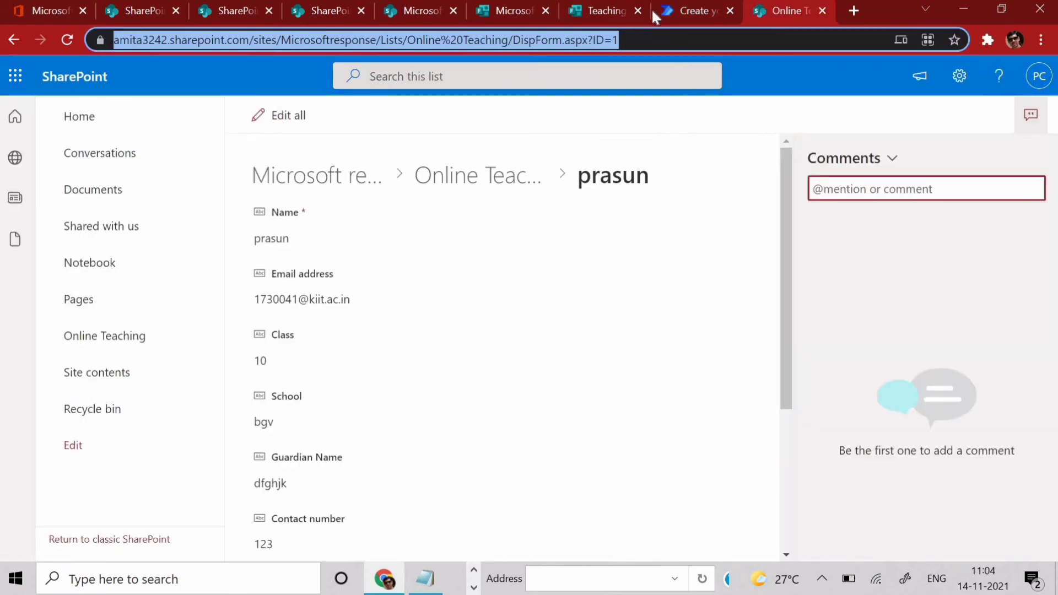
click(673, 7)
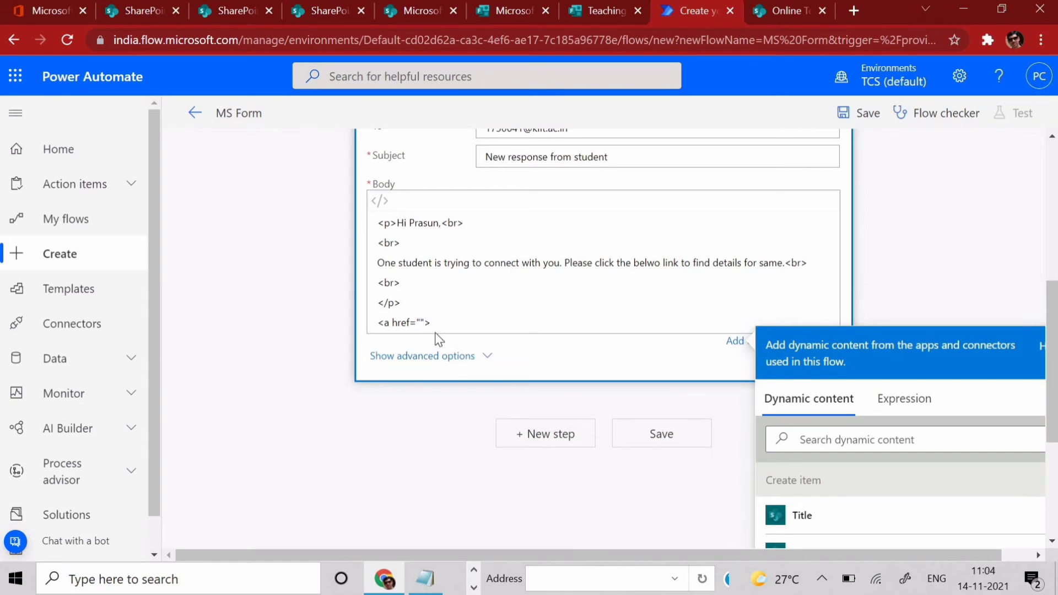
click(780, 12)
click(675, 40)
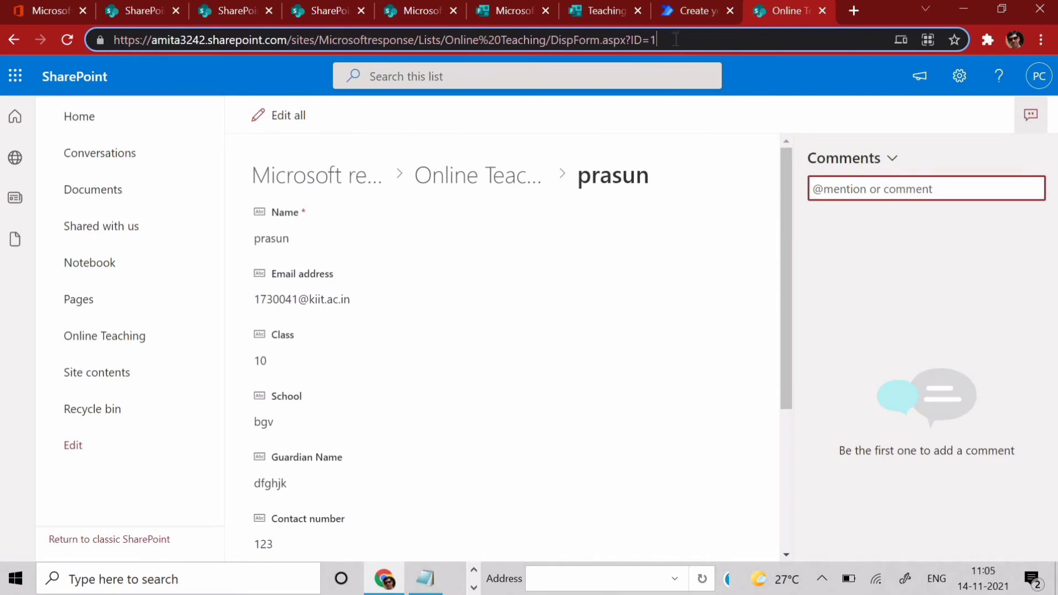
key(ctrl+a)
click(687, 14)
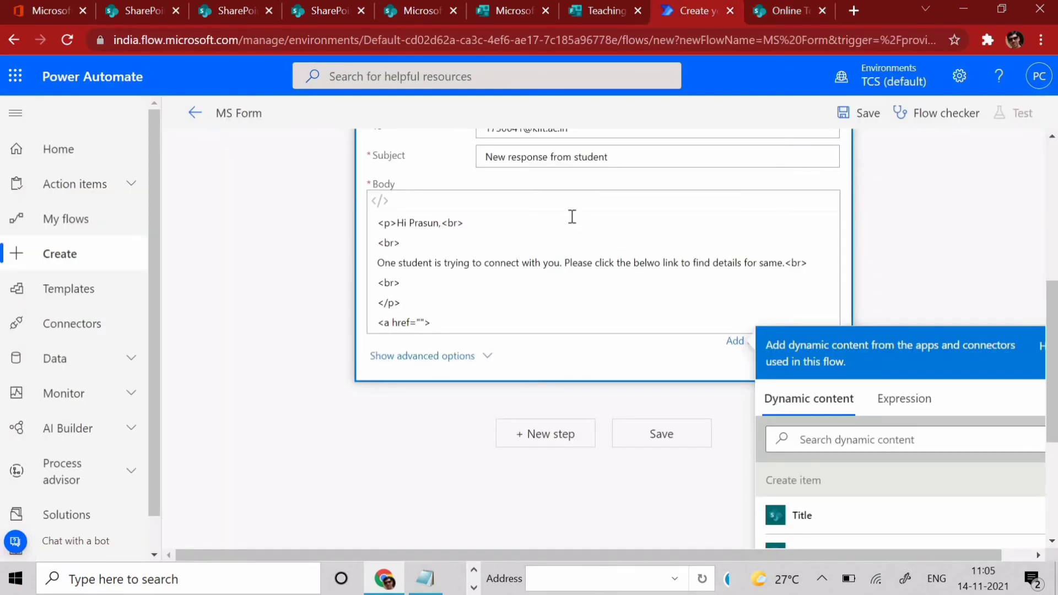
key(ctrl+v)
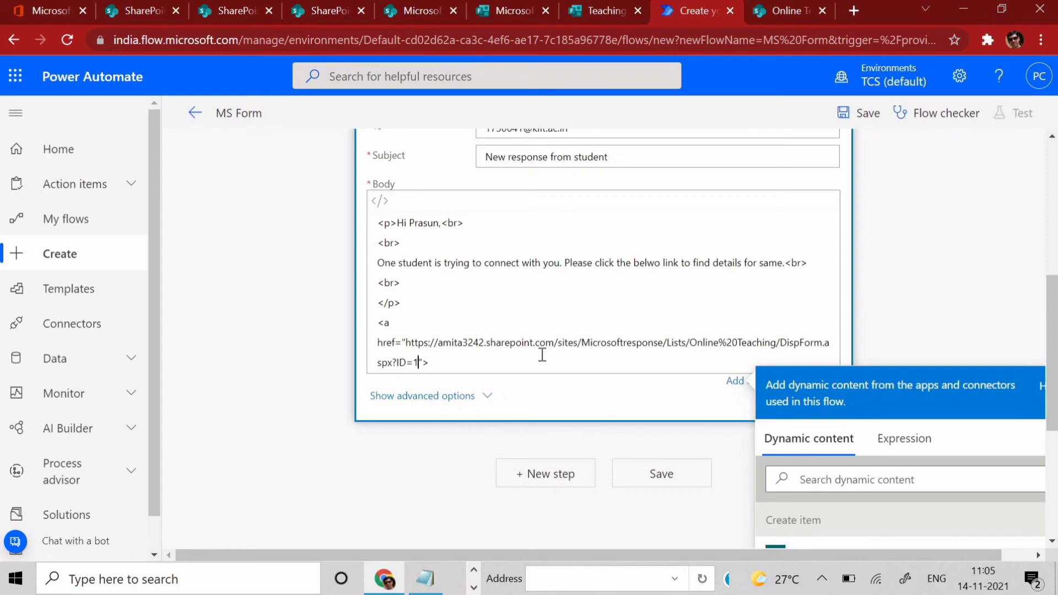
- Replace the hard-coded ID 1 in the link with the created item's dynamic ID
drag(420, 364, 400, 368)
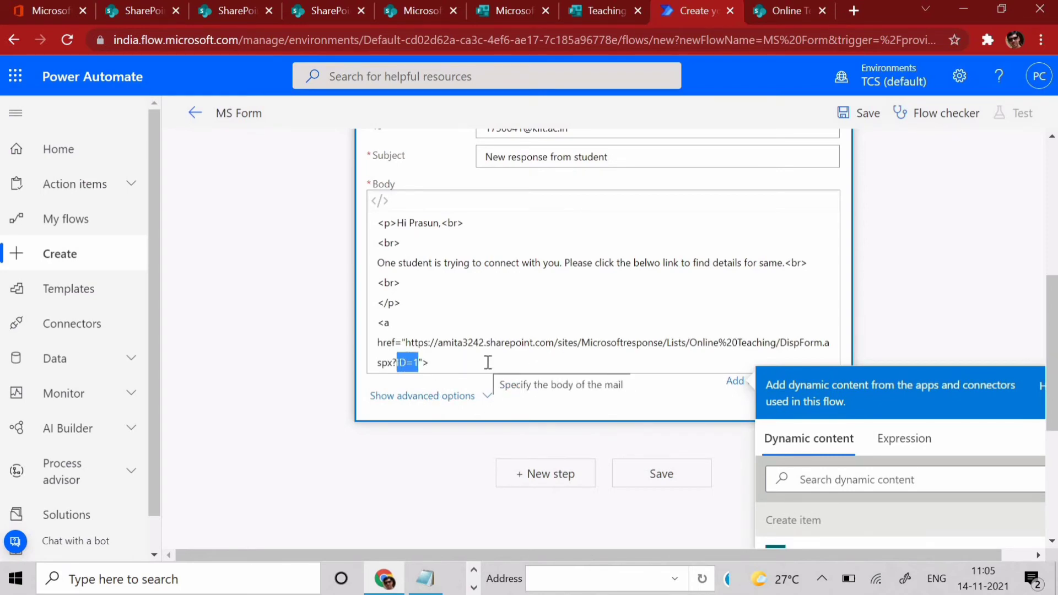
scroll(494, 375, down, 4)
scroll(500, 419, up, 4)
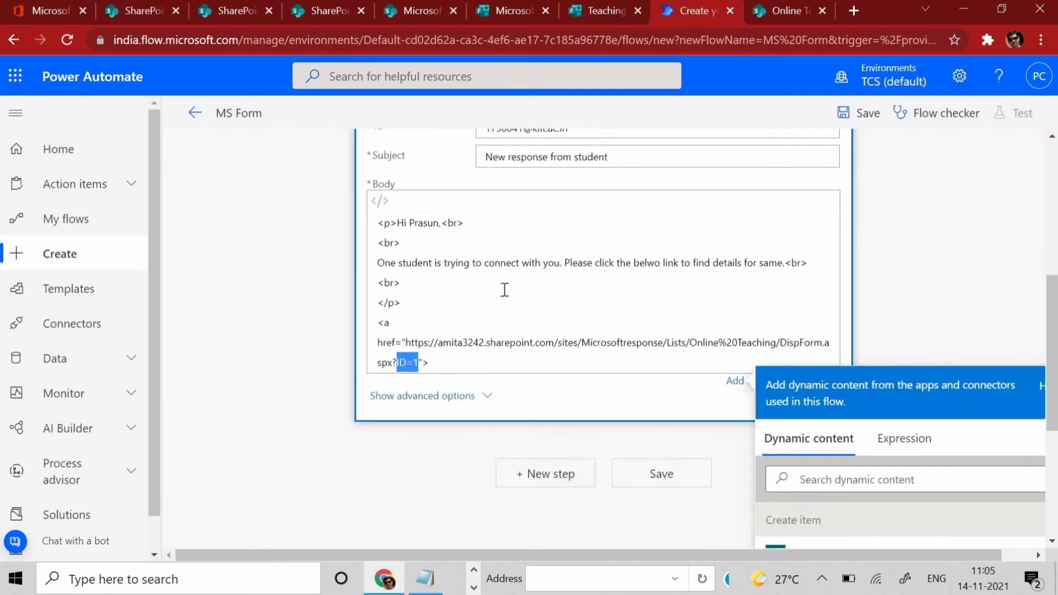
key(Left)
key(BackSpace)
click(805, 478)
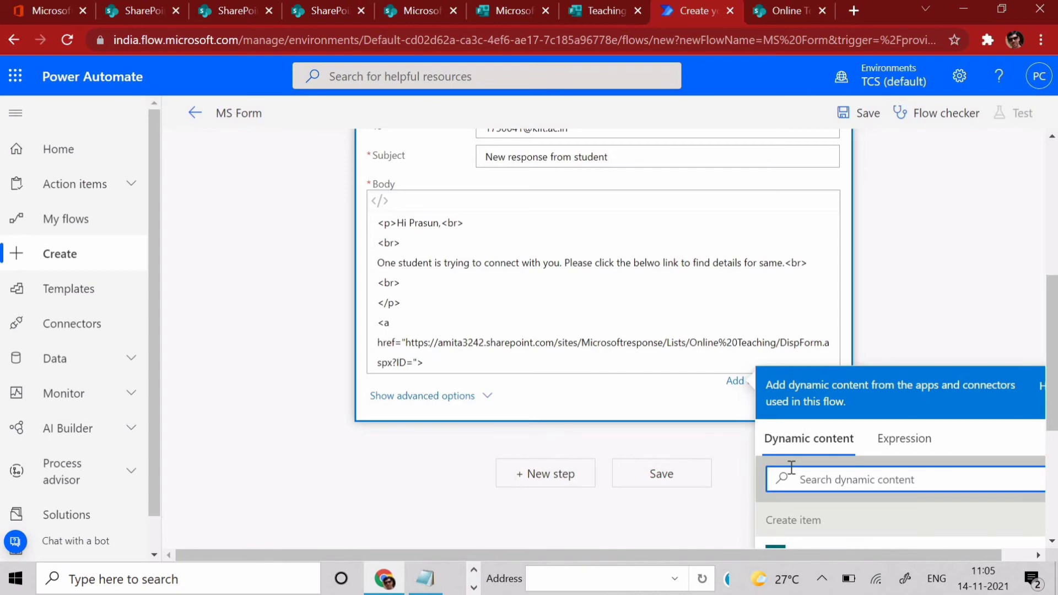
text(id)
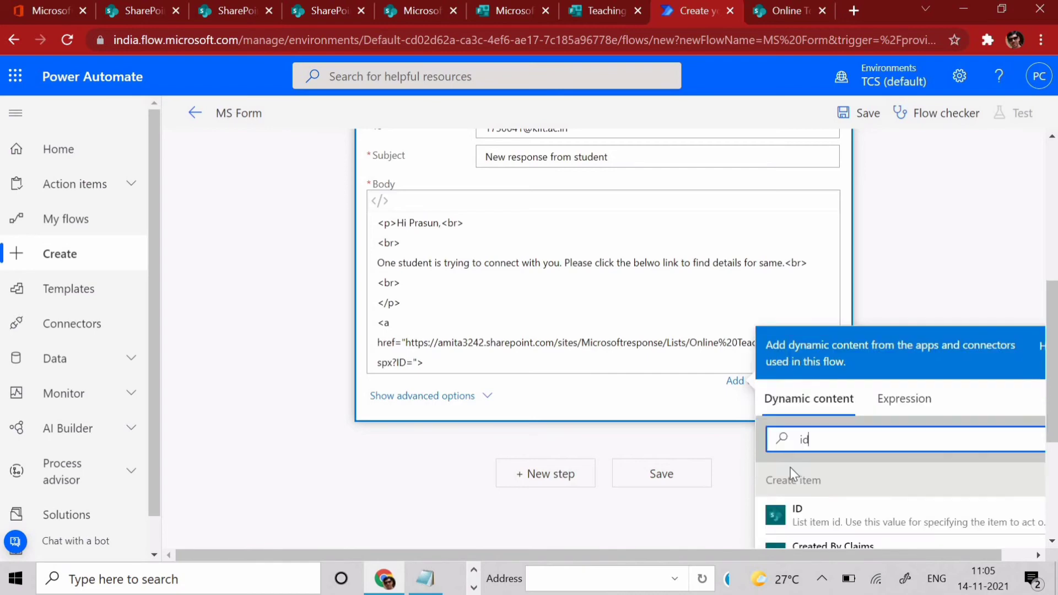
click(812, 518)
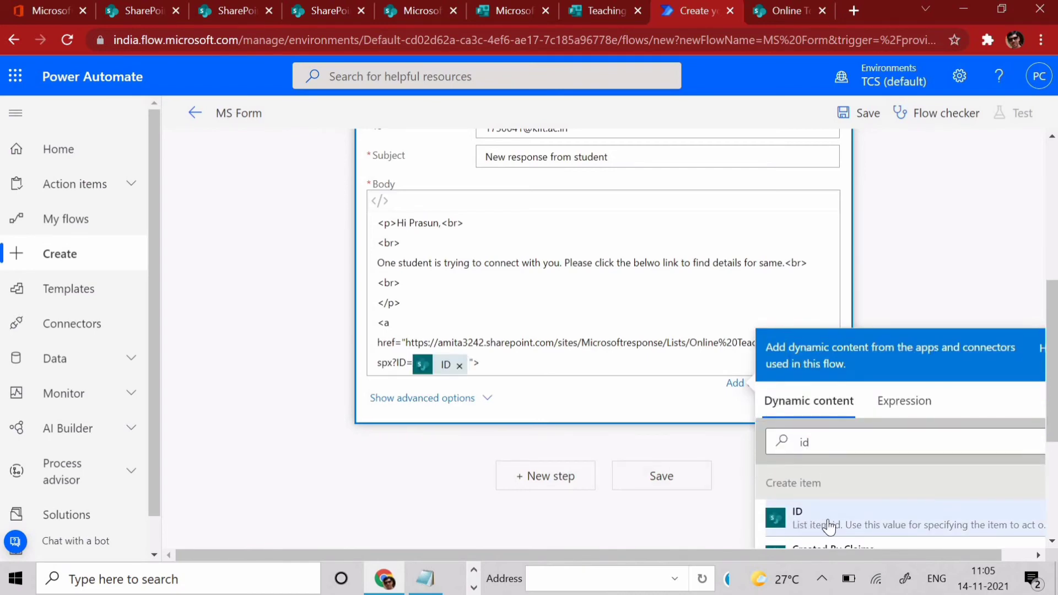
- Give the link the text 'Click here' and remove the blank line above Thanks
click(493, 366)
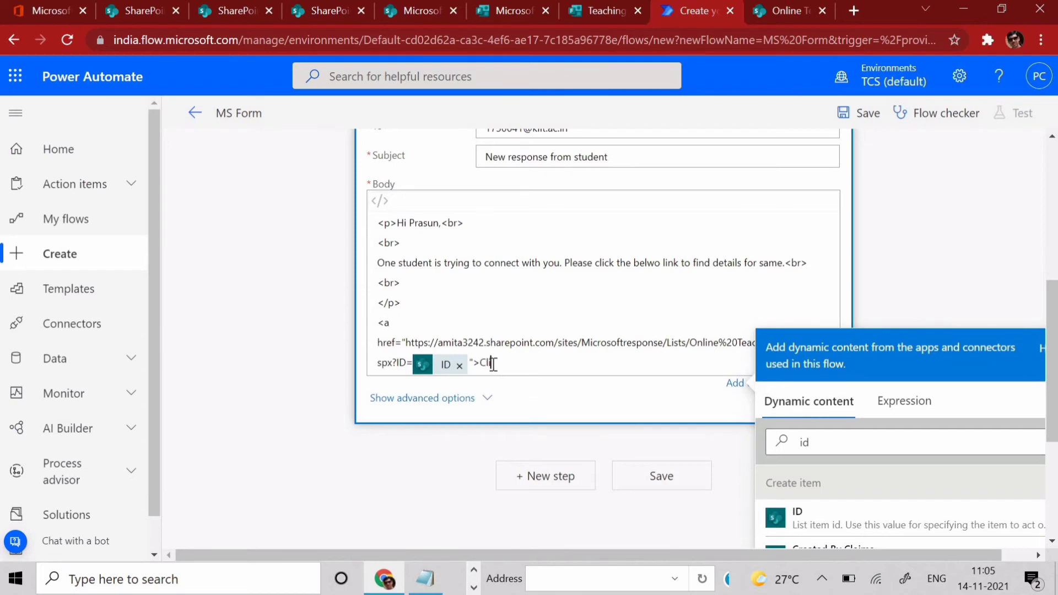
text(ick here</a>)
key(Return)
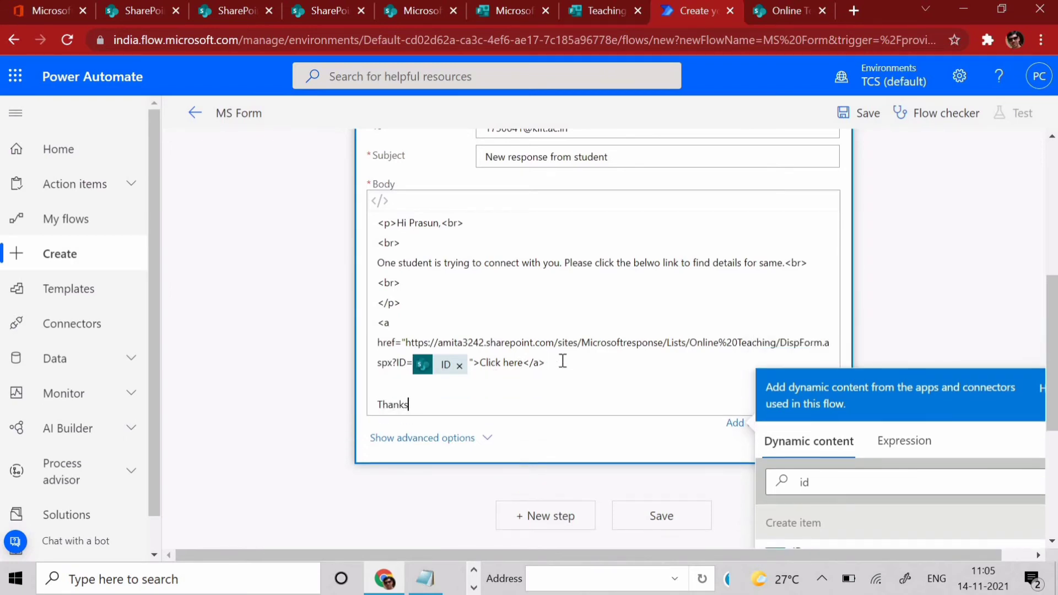
key(Home)
key(BackSpace)
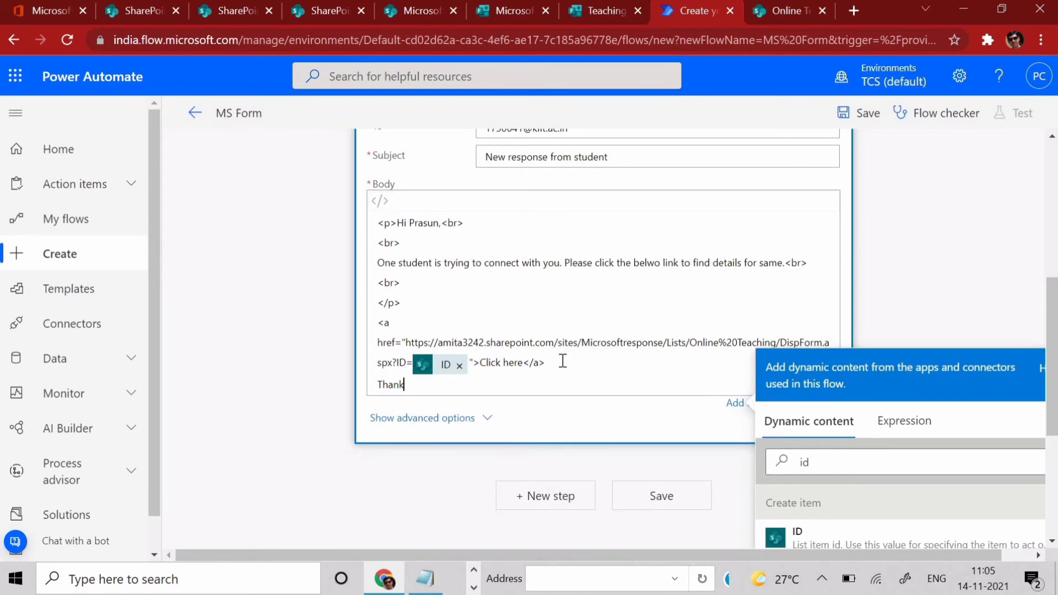
- Sign the email off with 'Regards,' and 'Manager' on separate lines
key(BackSpace)
key(BackSpace)
key(BackSpace)
key(BackSpace)
key(BackSpace)
key(Return)
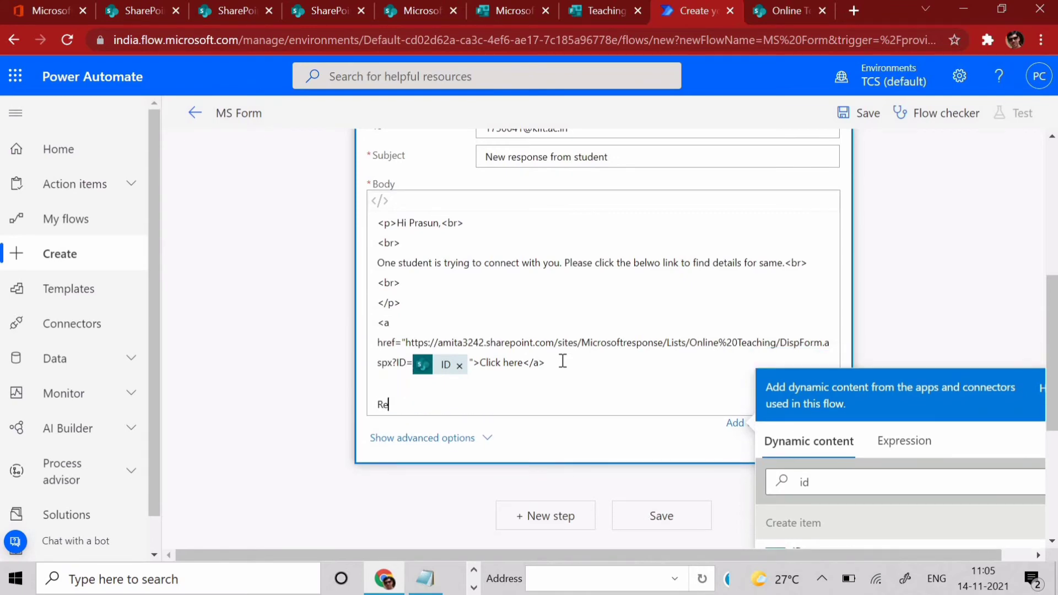
text(Regards,)
key(Return)
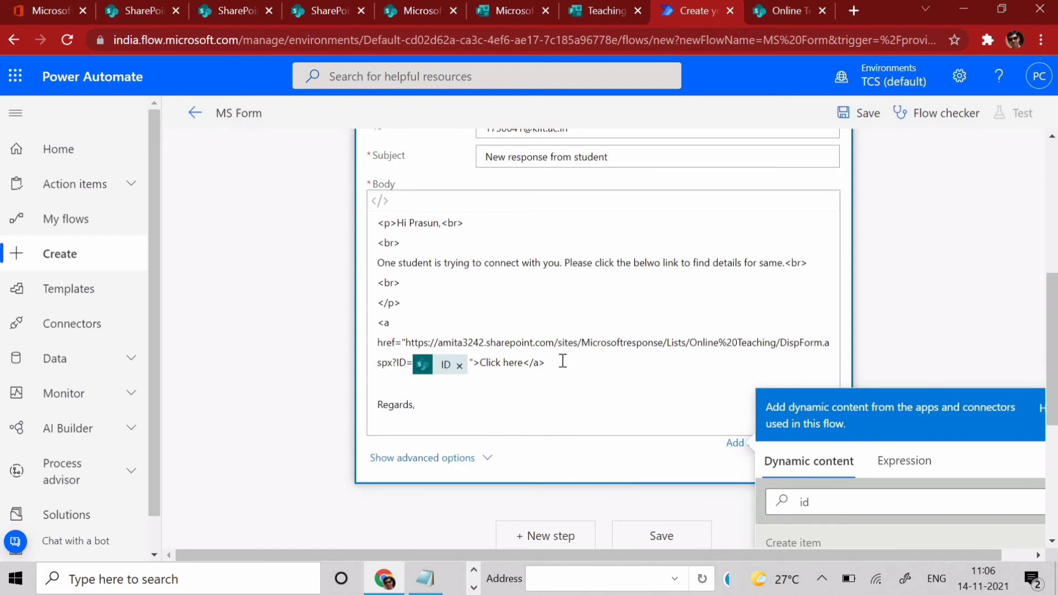
text(Manager)
- Save the MS Form flow, then return to the Teaching Center form
scroll(716, 276, up, 4)
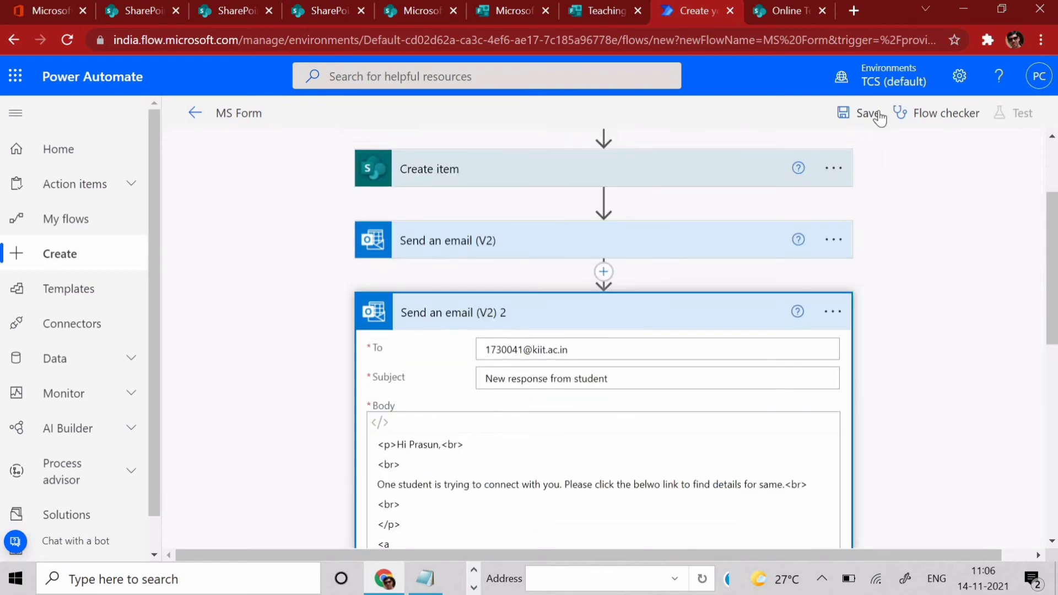
click(872, 115)
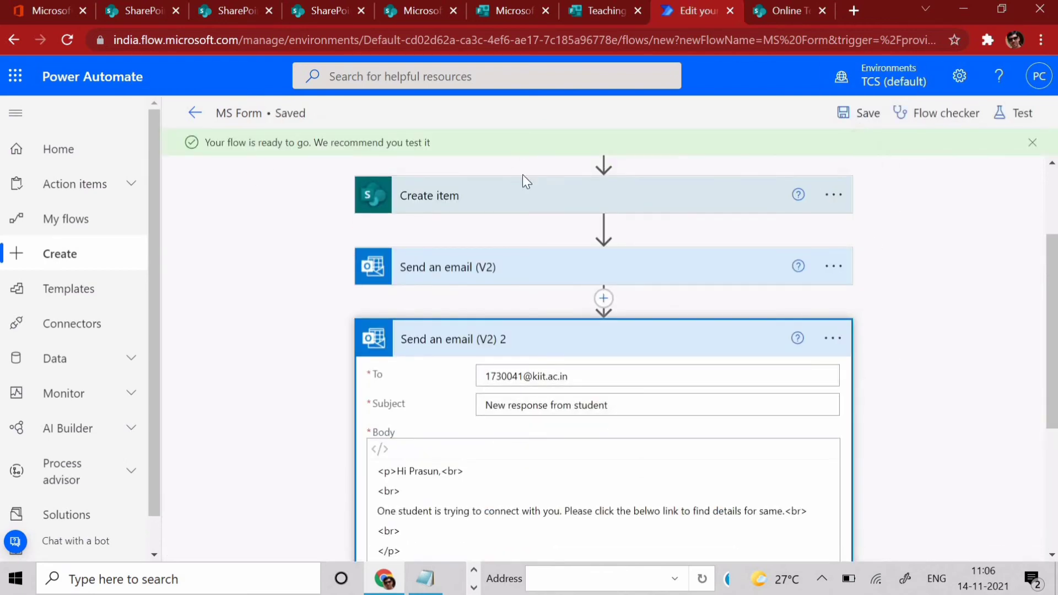
scroll(608, 422, up, 2)
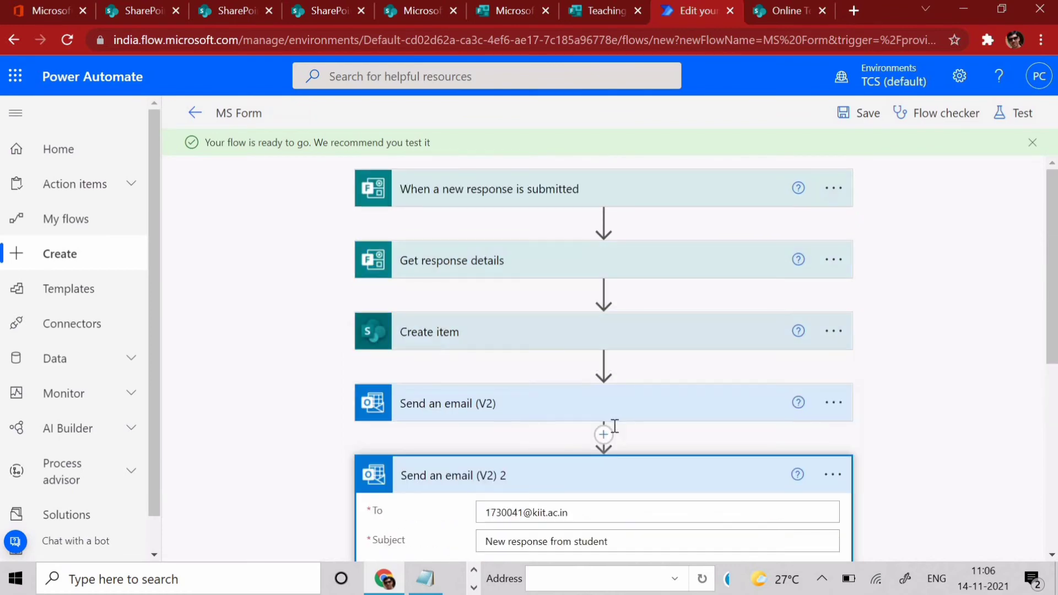
scroll(612, 425, down, 6)
scroll(614, 425, up, 6)
scroll(614, 427, down, 1)
scroll(614, 427, up, 2)
click(612, 12)
scroll(582, 360, up, 15)
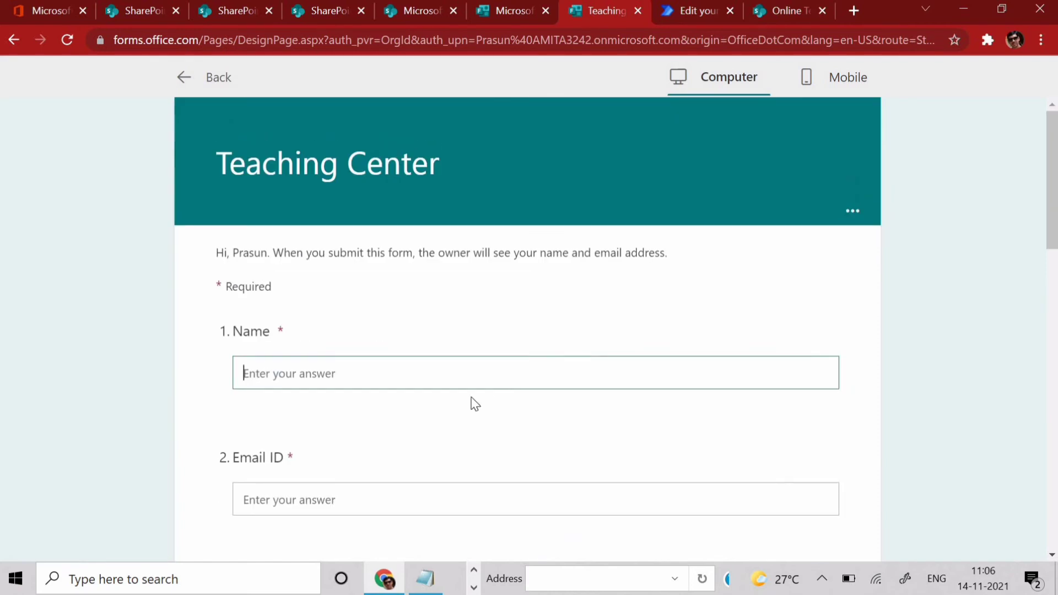
- Fill in the student's name, email ID, class 8, school BGV, guardian name and contact number
click(362, 384)
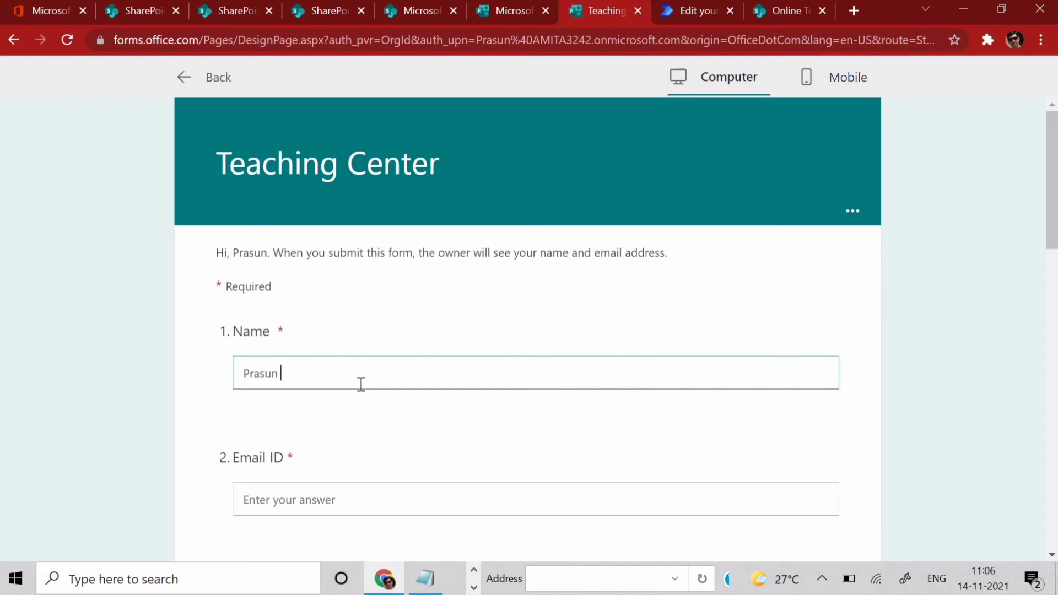
key(Tab)
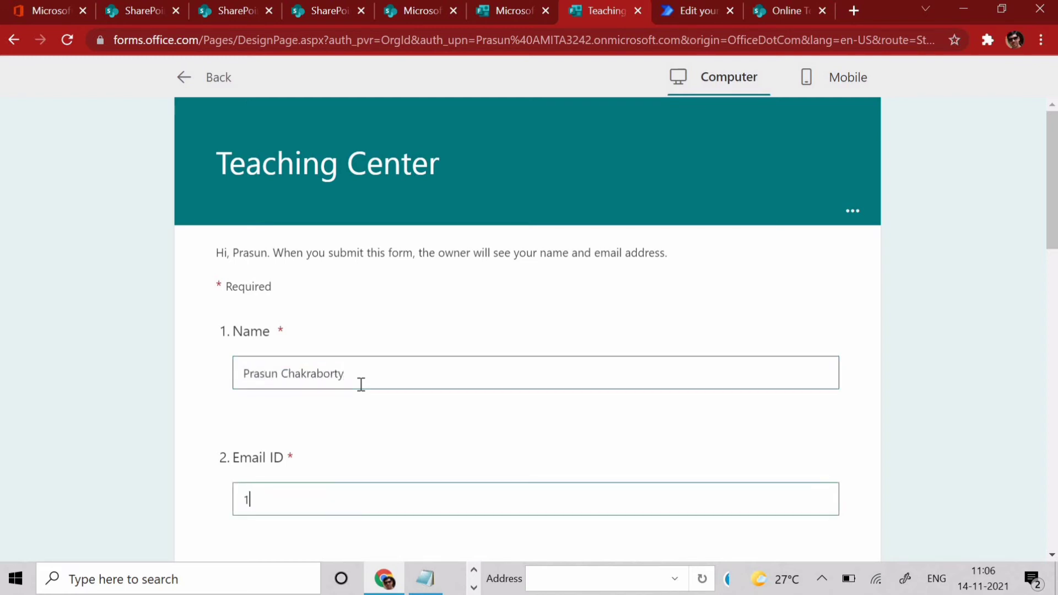
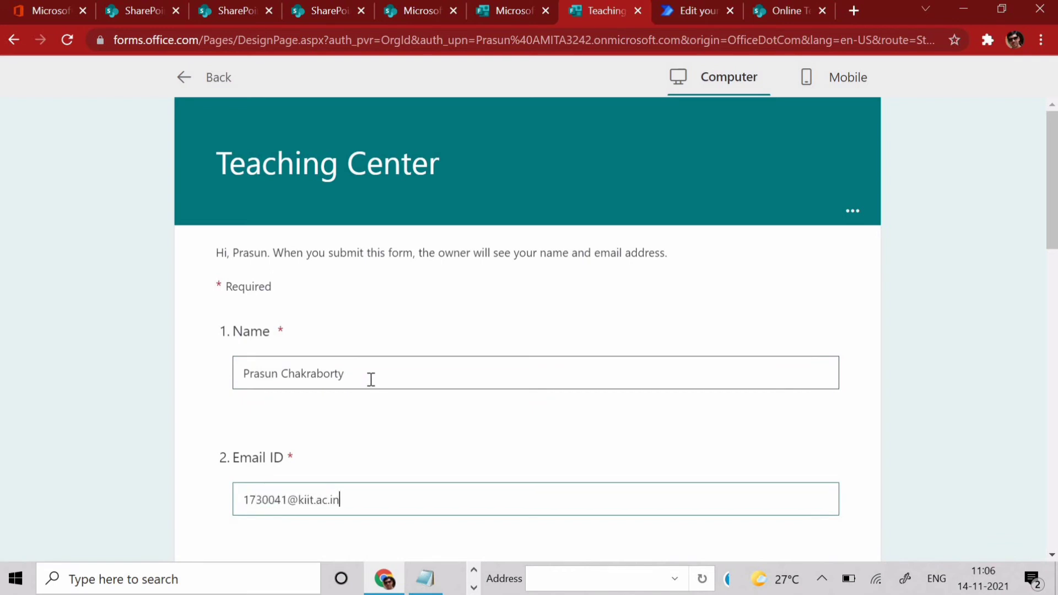
scroll(371, 379, down, 4)
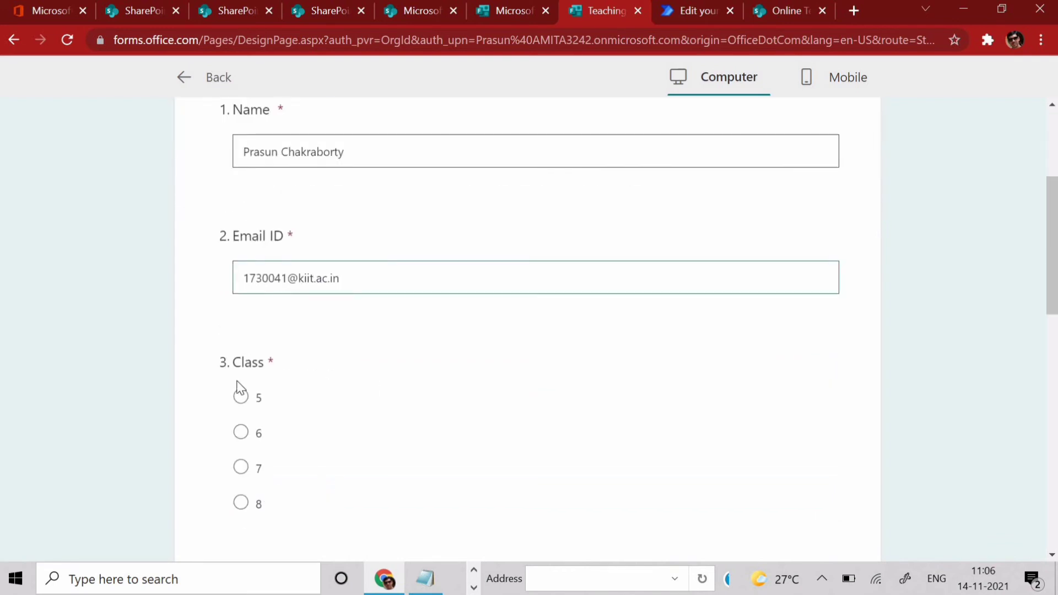
click(244, 506)
scroll(320, 406, down, 4)
click(320, 401)
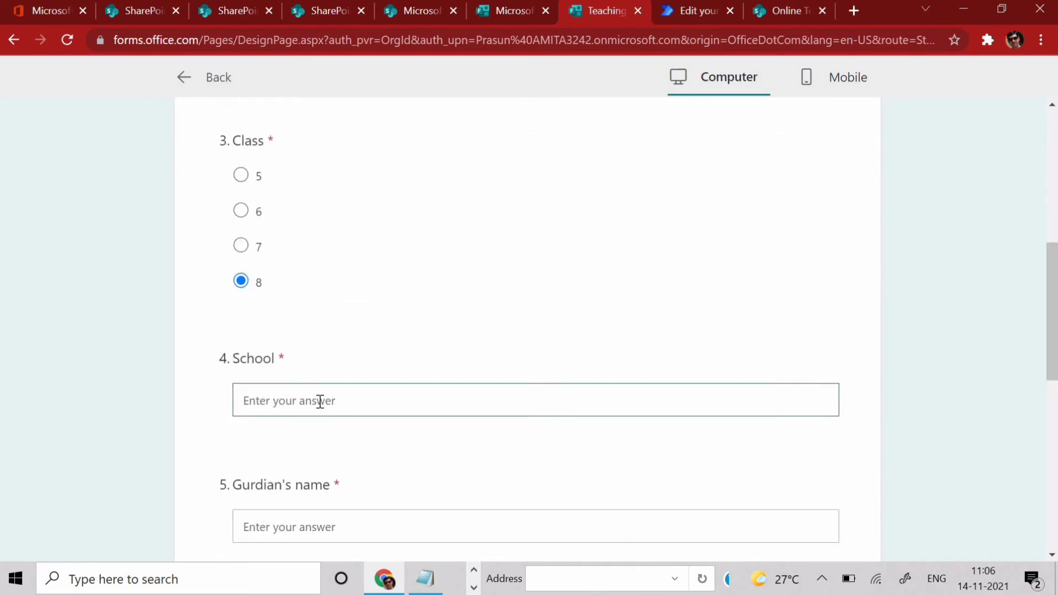
text(BGV)
scroll(385, 366, down, 4)
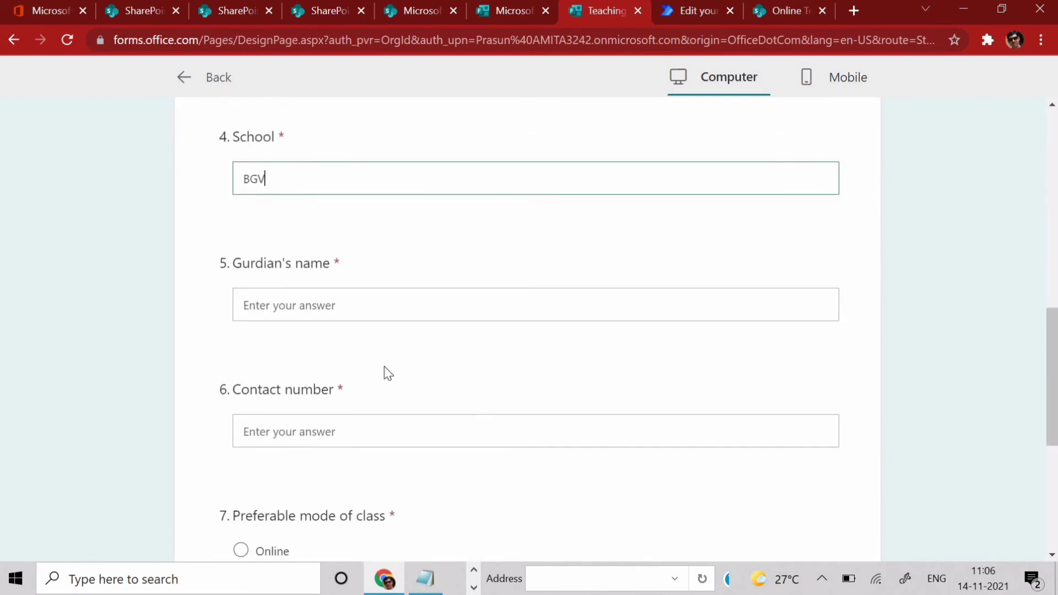
click(319, 309)
text(asd)
click(325, 428)
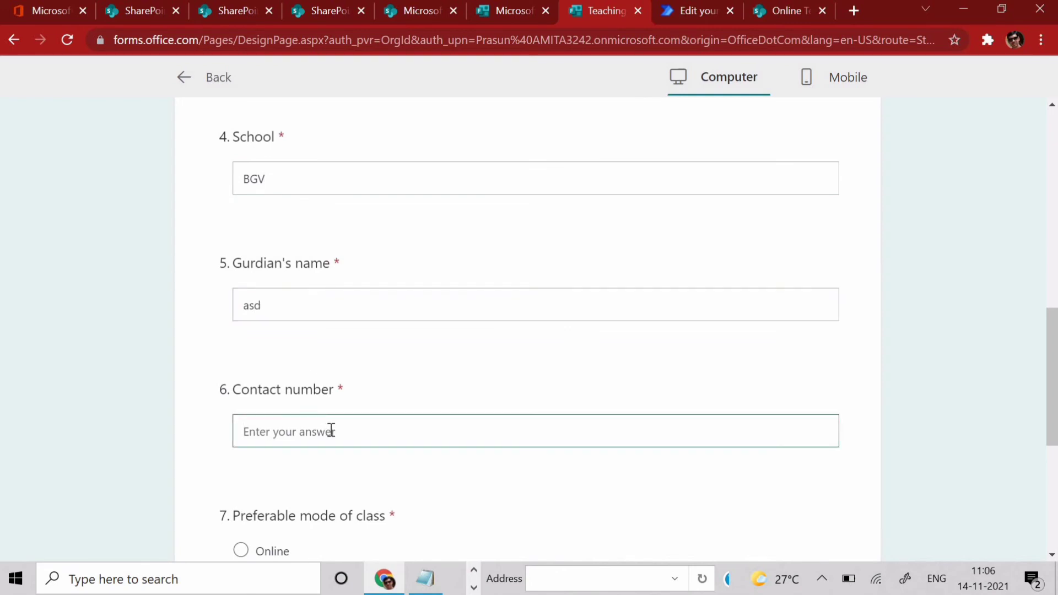
text(907564321)
- Choose Online class mode with Microsoft teams and submit the test response
scroll(545, 455, down, 6)
click(241, 208)
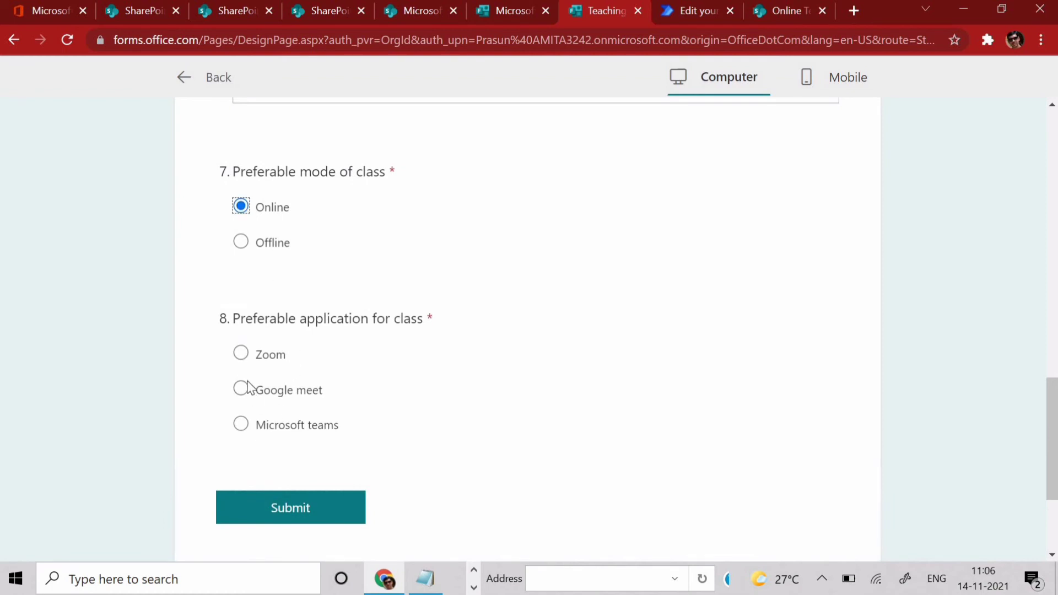
click(241, 241)
click(241, 207)
click(240, 389)
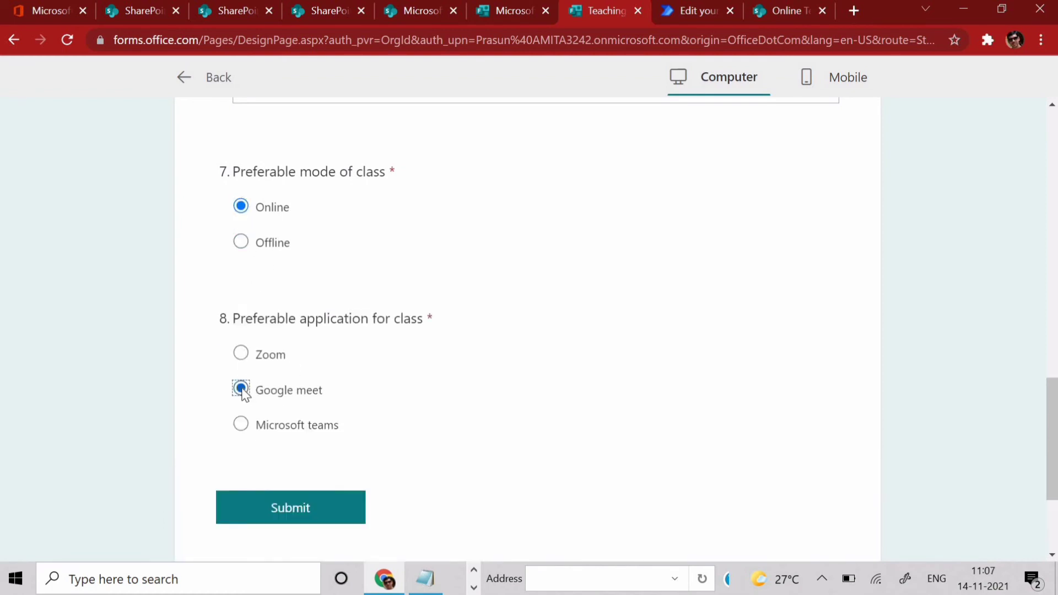
click(241, 426)
click(299, 516)
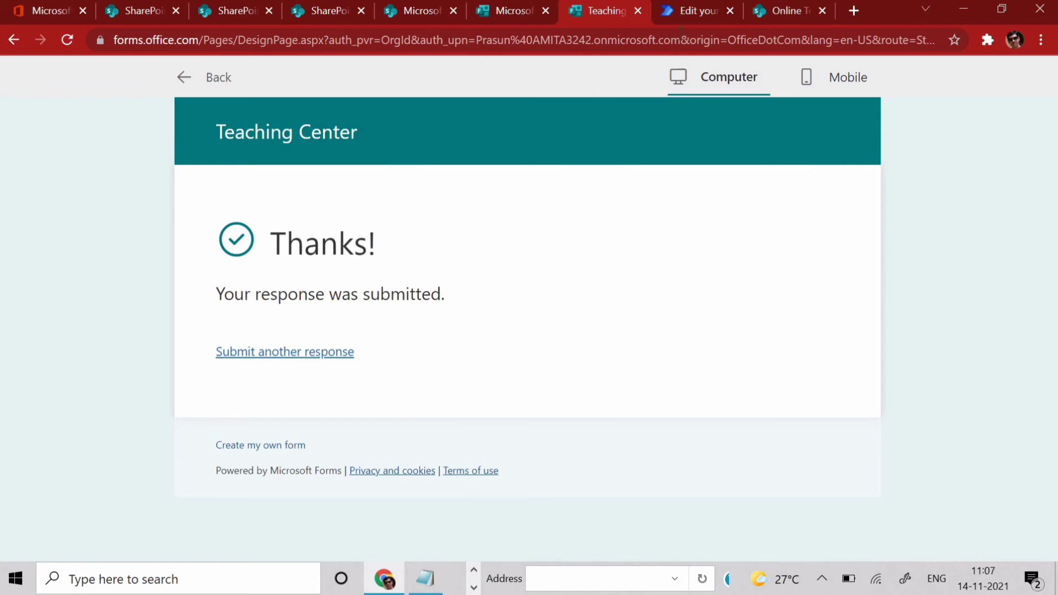
click(687, 11)
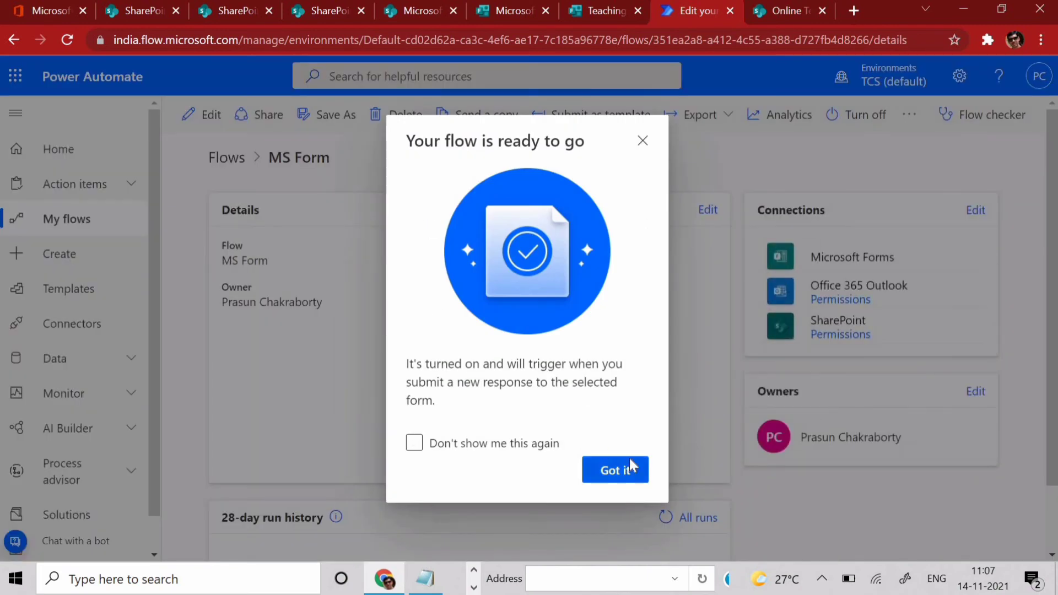
- Dismiss the flow-ready message and check the 28-day run history for a successful run
click(630, 460)
scroll(621, 445, down, 1)
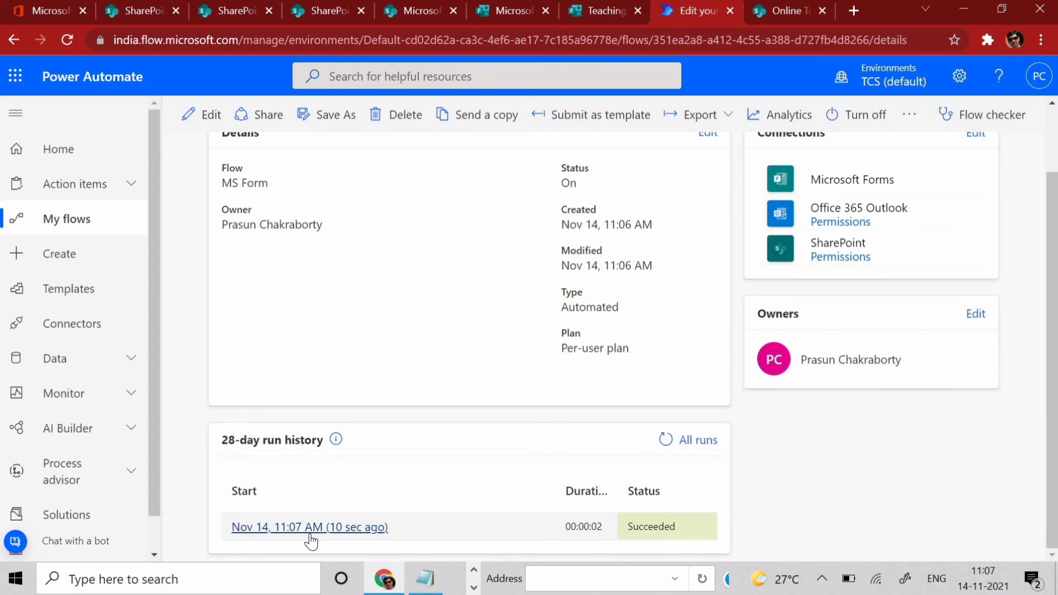
click(408, 11)
- Refresh the Online Teaching list and review the new Class 8 item's details showing Microsoft teams
click(708, 228)
click(68, 40)
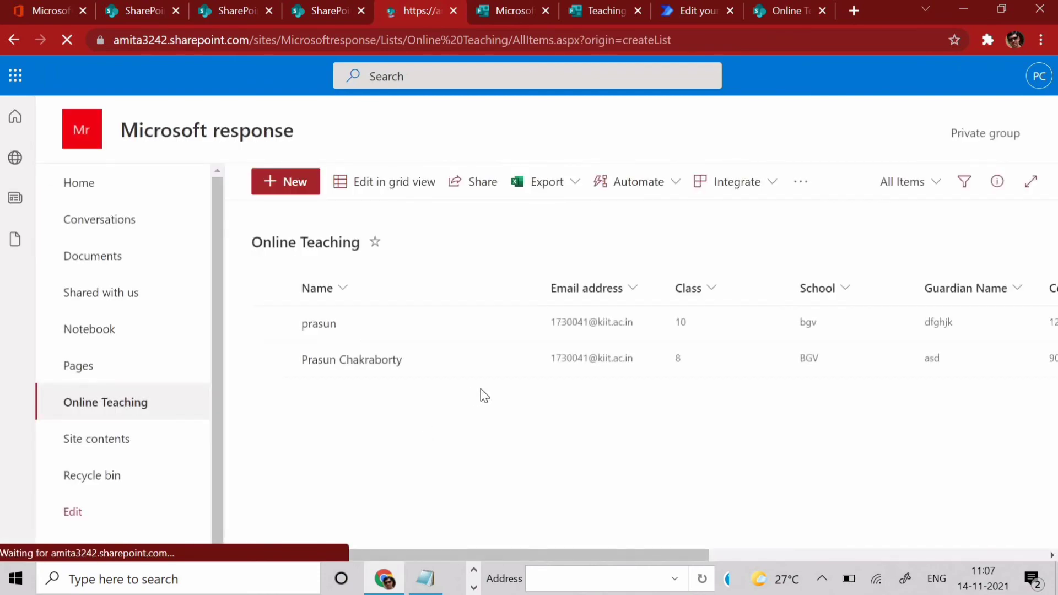
click(270, 362)
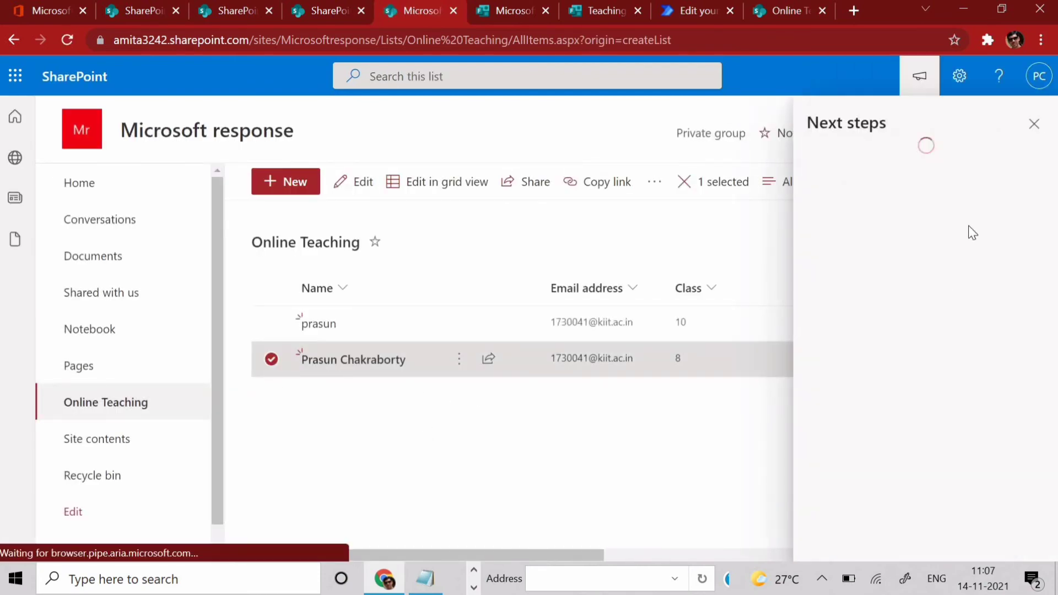
click(1034, 124)
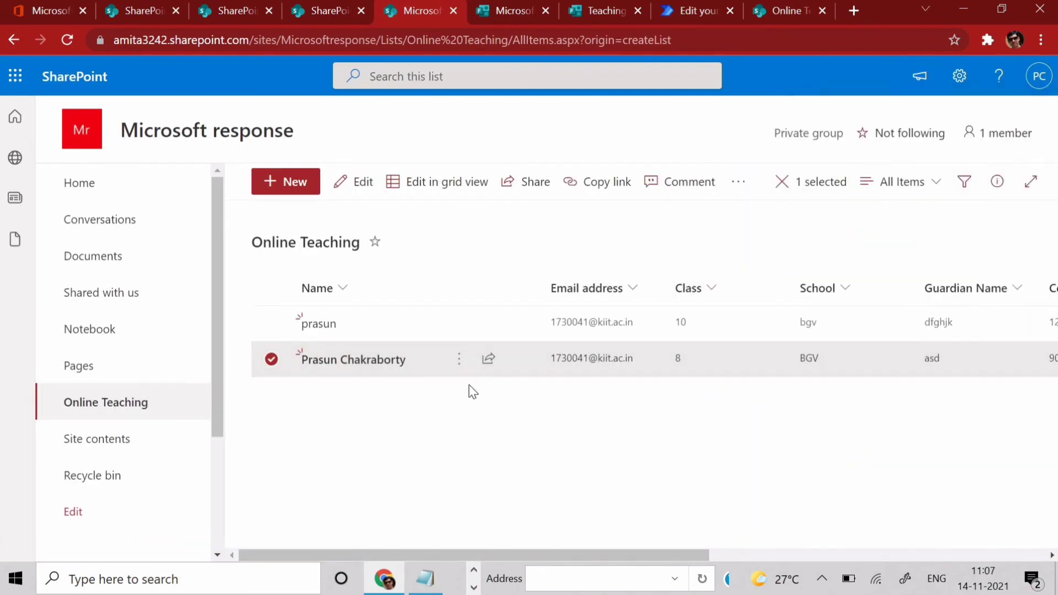
click(429, 371)
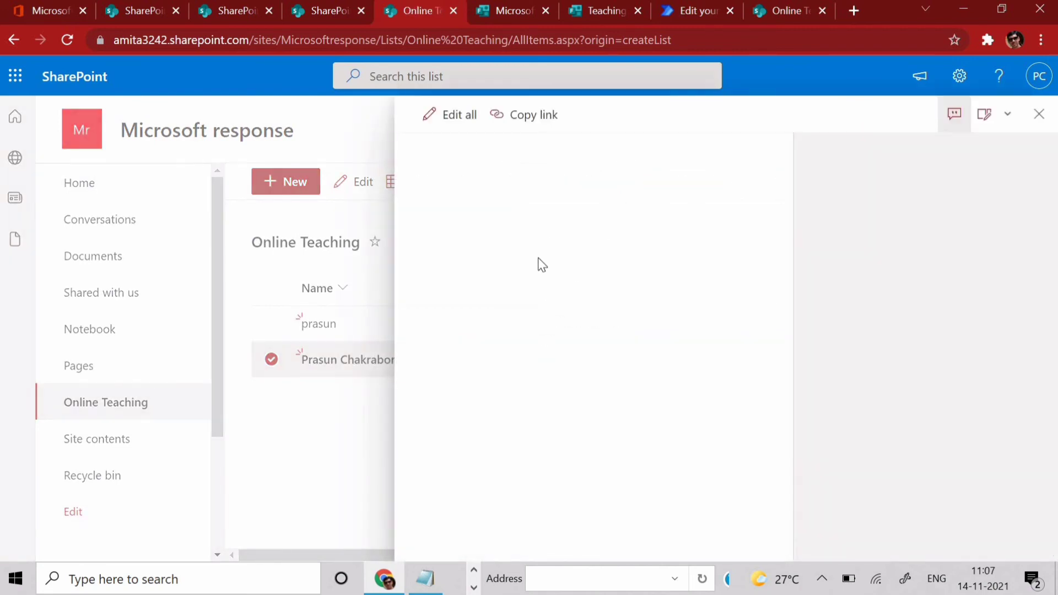
scroll(512, 393, down, 4)
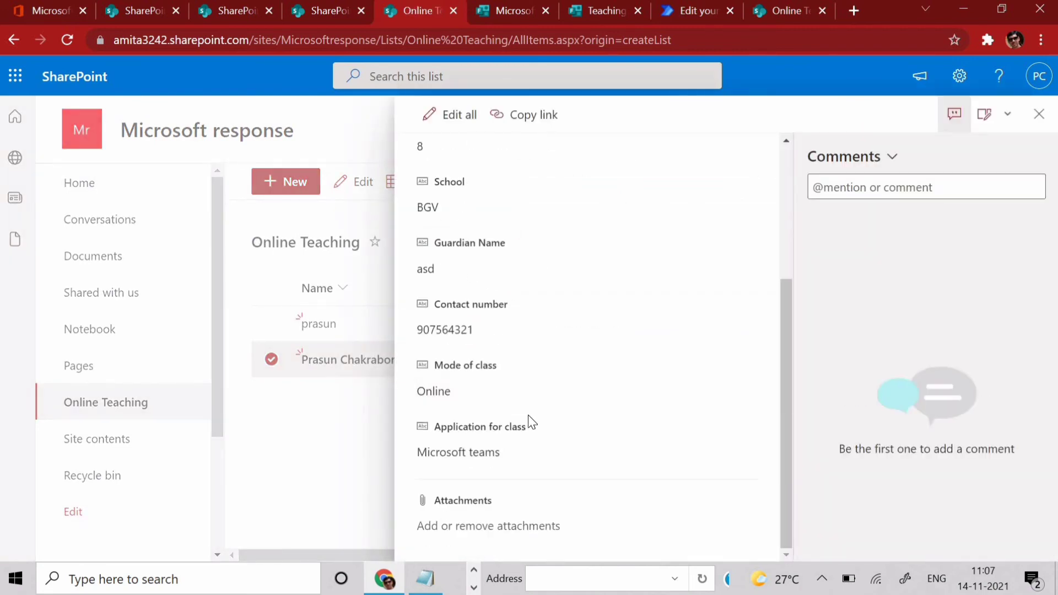
scroll(528, 415, up, 4)
click(1040, 114)
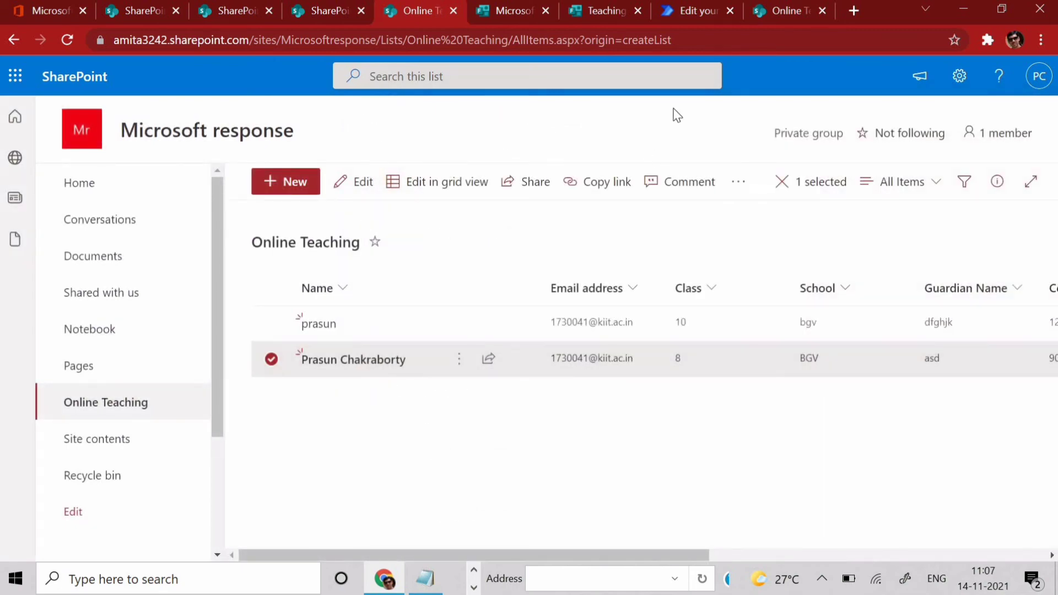
click(849, 14)
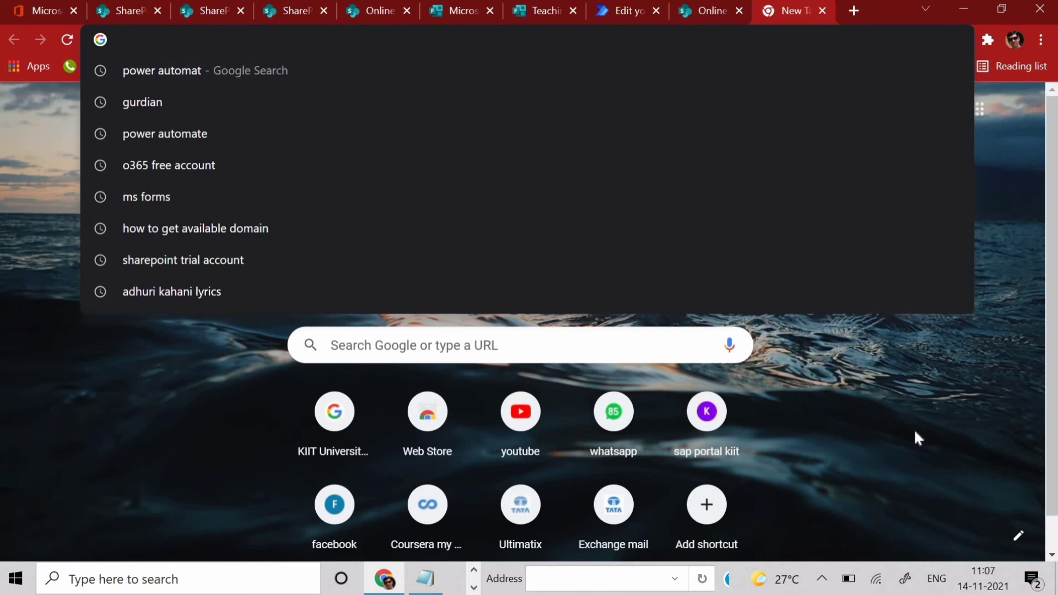
- Open Gmail and review the thank-you email sent to the student
click(914, 432)
click(890, 105)
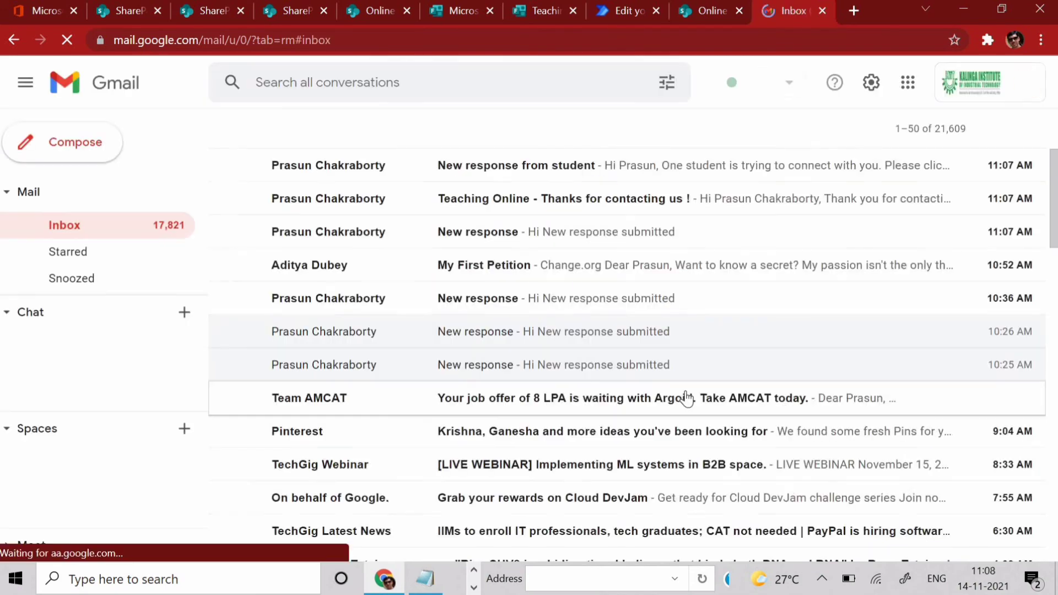
click(407, 214)
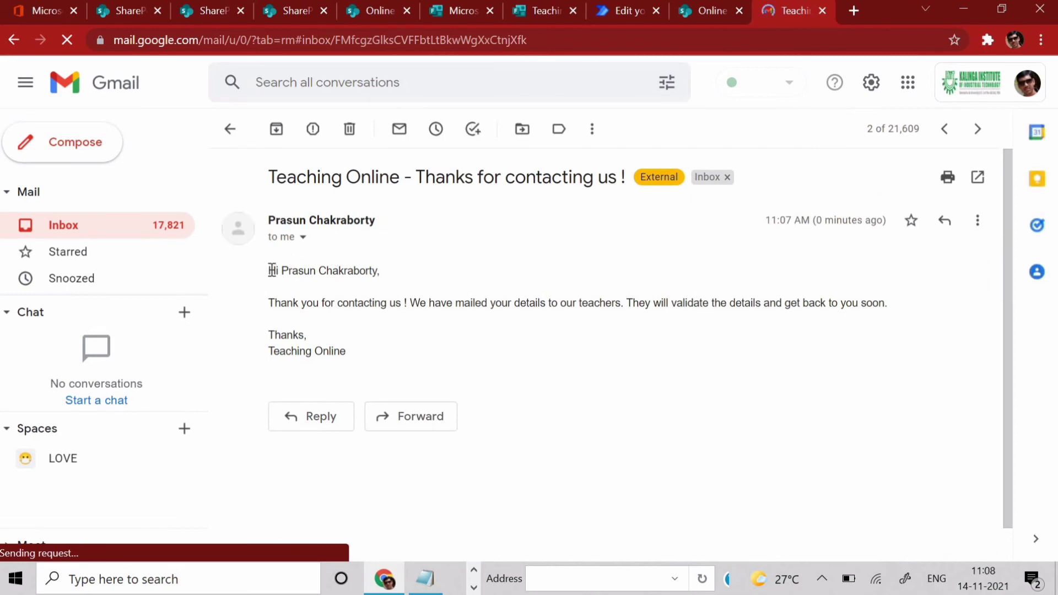
drag(272, 270, 383, 272)
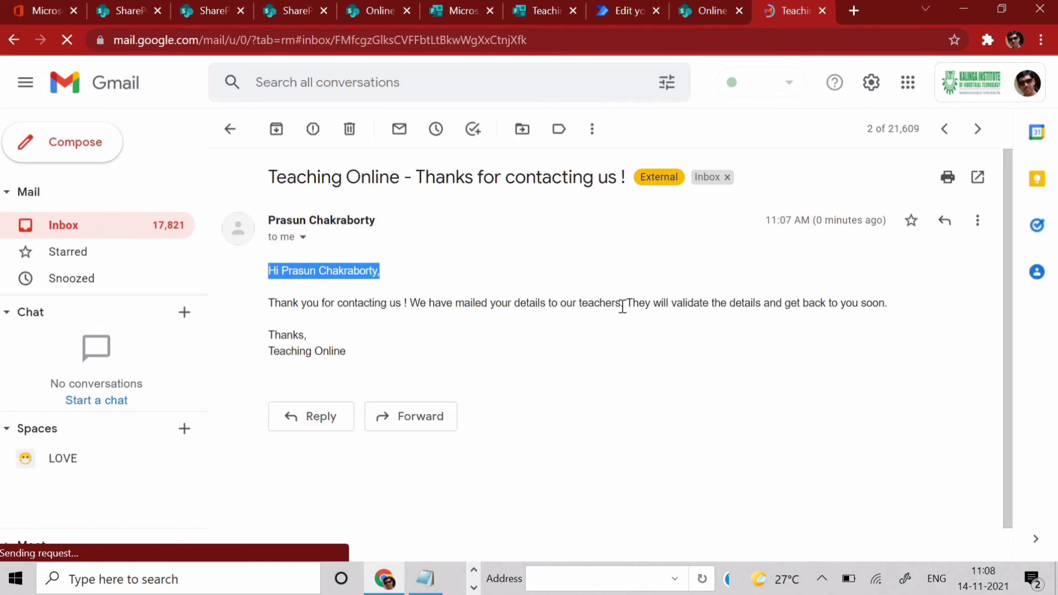
click(903, 328)
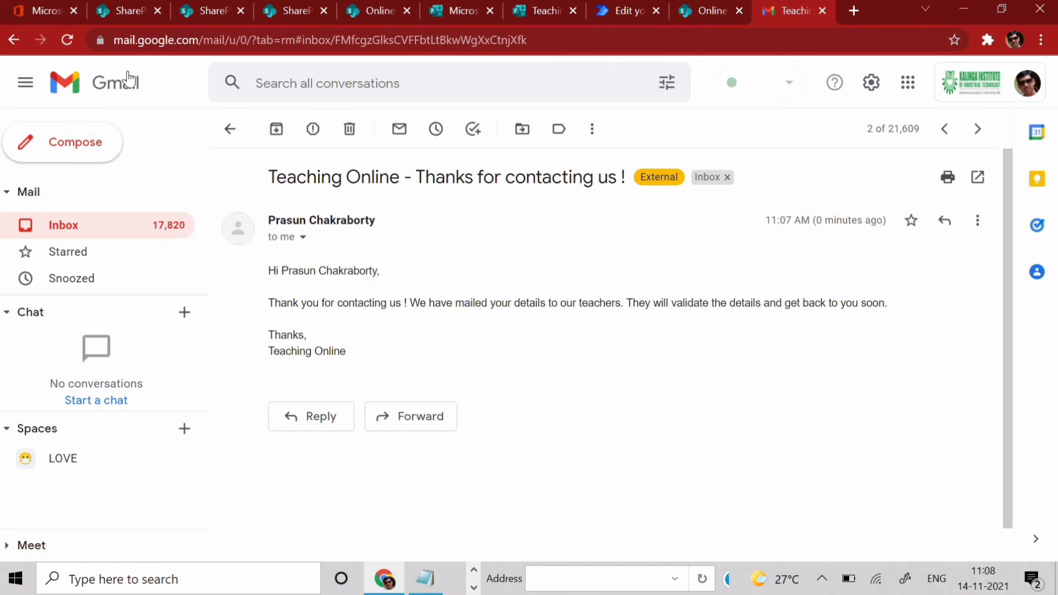
click(14, 40)
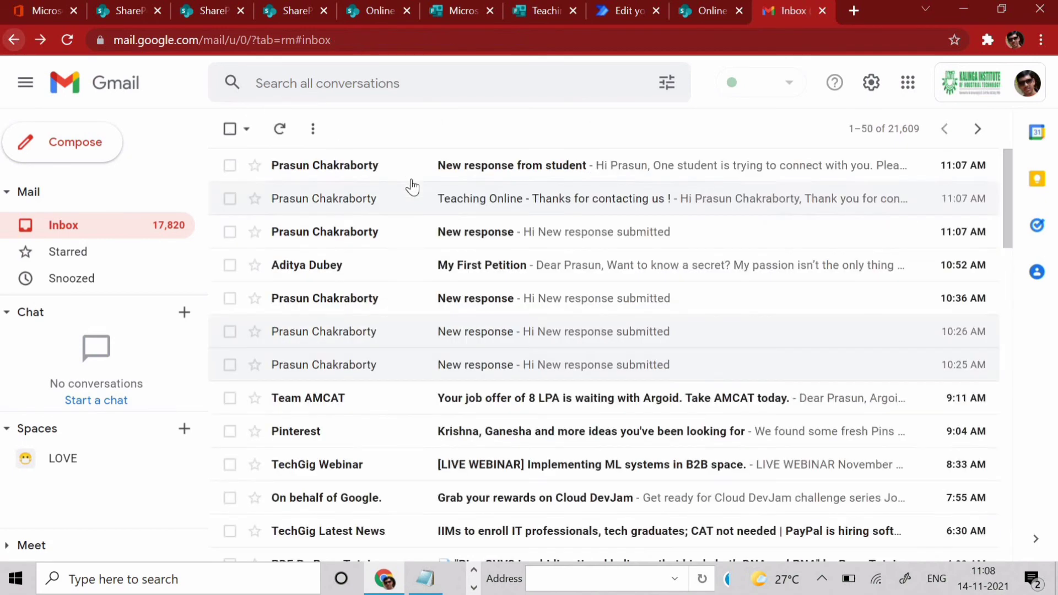
- Open the 'New response from student' email and review its 'Regards, Manager' sign-off and student sentence
click(294, 176)
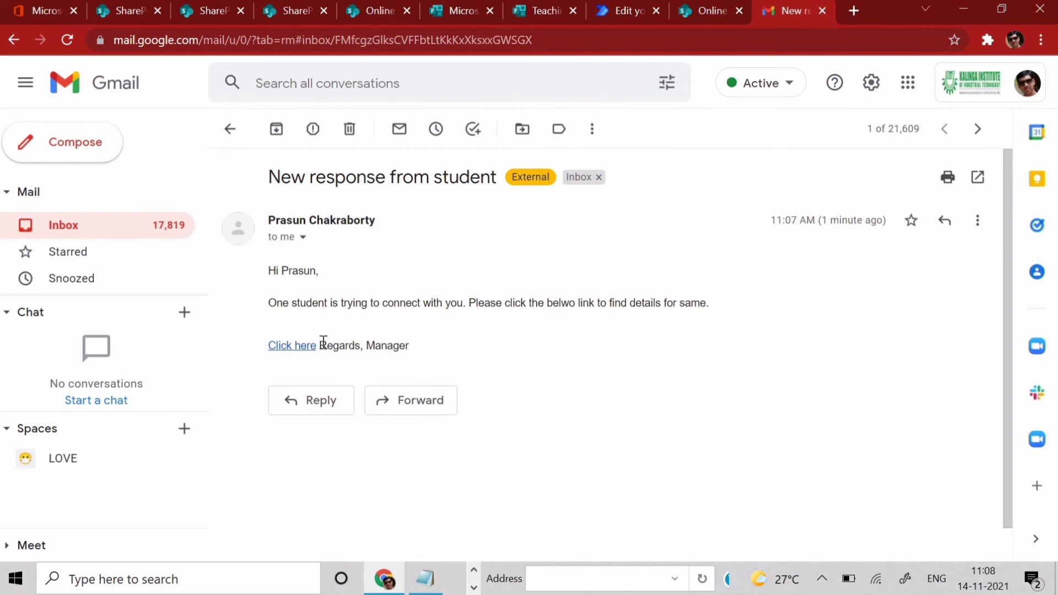
drag(323, 343, 414, 345)
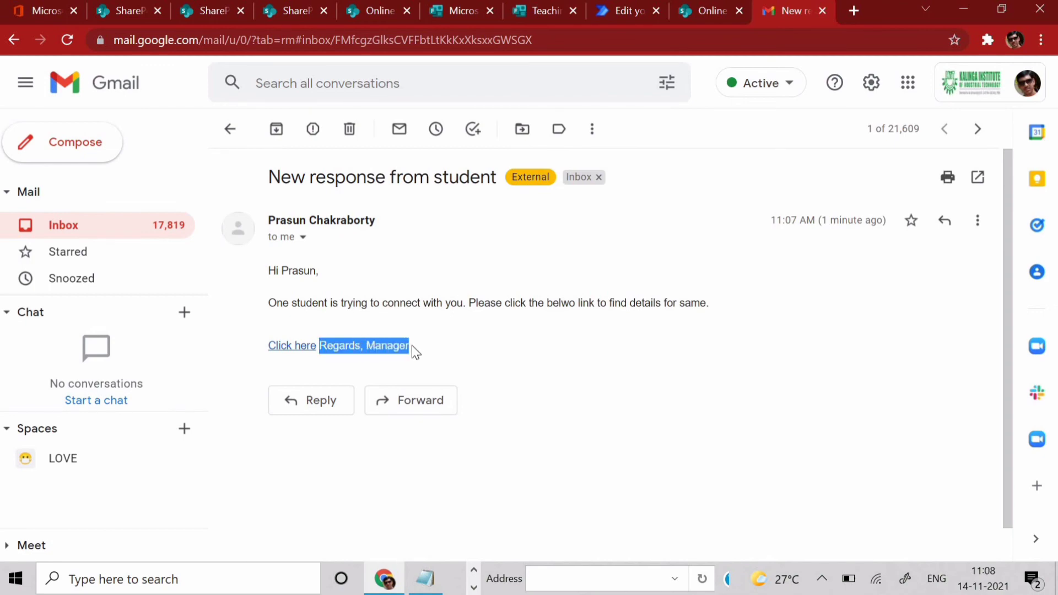
click(411, 345)
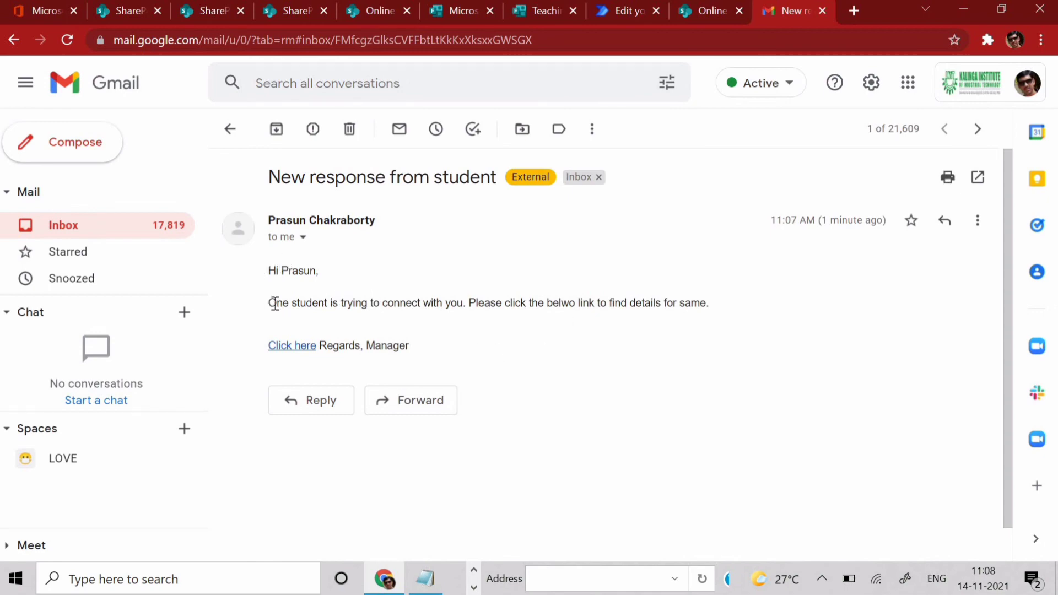
drag(276, 302, 717, 312)
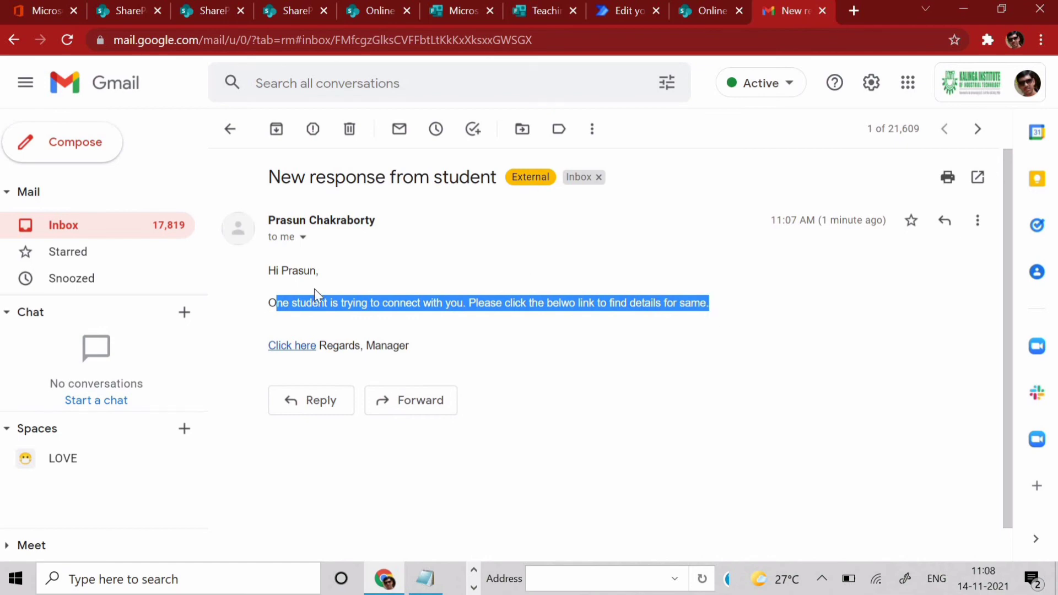
- Follow the email's link to the ID=2 list item, review its fields, and return to the flow editor
click(292, 346)
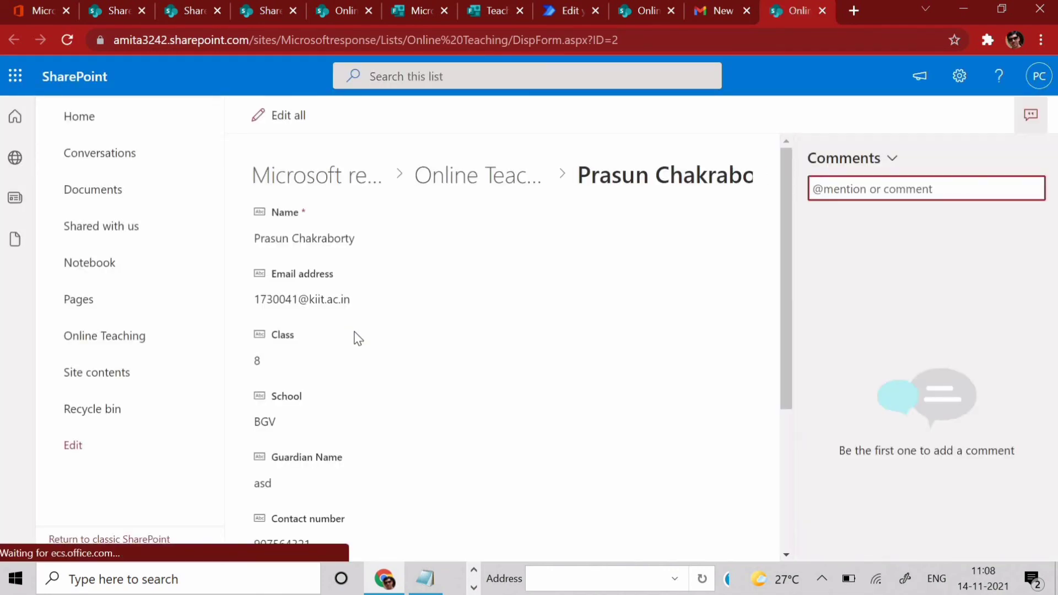
scroll(354, 337, down, 4)
scroll(366, 331, up, 4)
scroll(366, 325, down, 4)
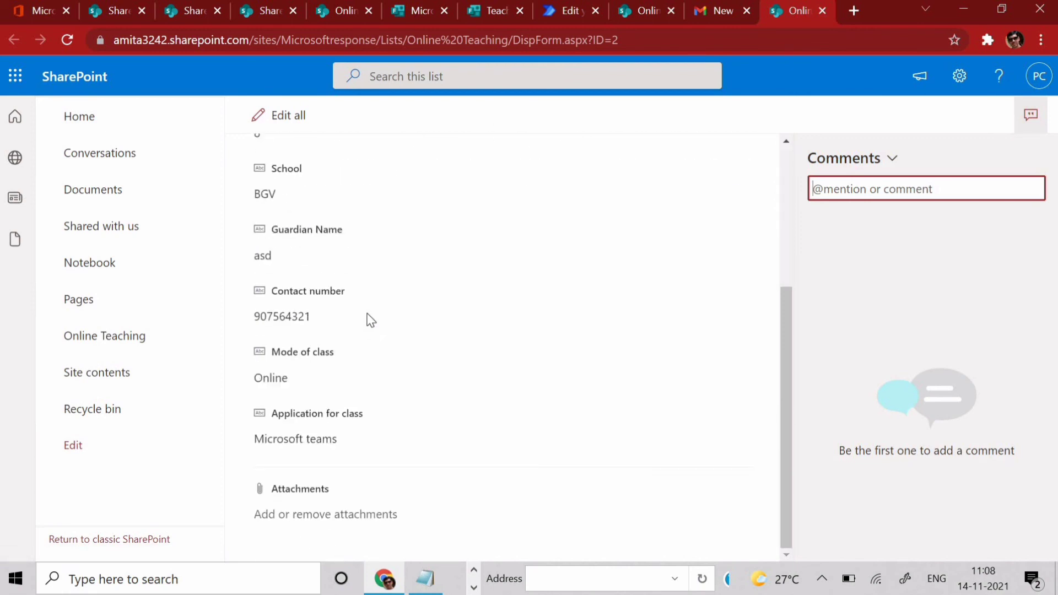
scroll(366, 320, up, 4)
scroll(368, 319, down, 4)
scroll(368, 318, up, 4)
scroll(366, 317, down, 4)
scroll(366, 317, up, 4)
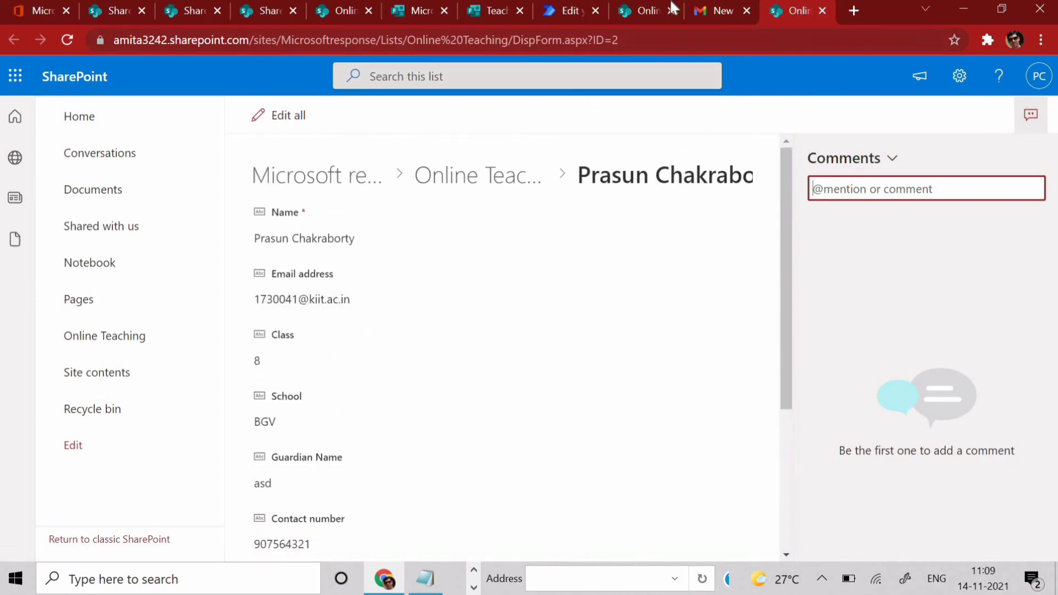
click(567, 12)
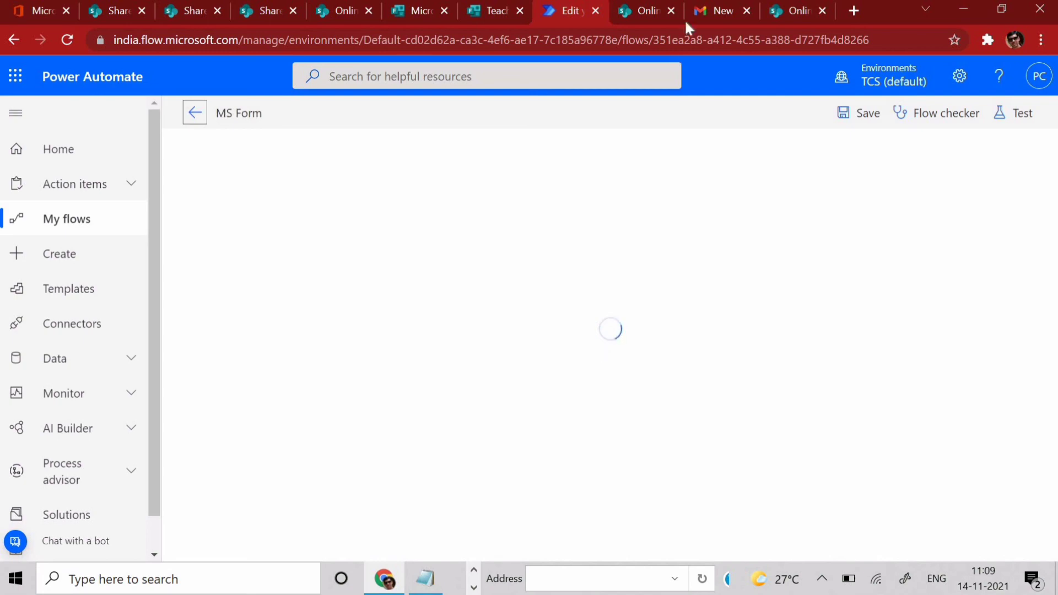
- Insert <br><br> after the Click here link's closing </a> tag in the second email's Body
click(715, 10)
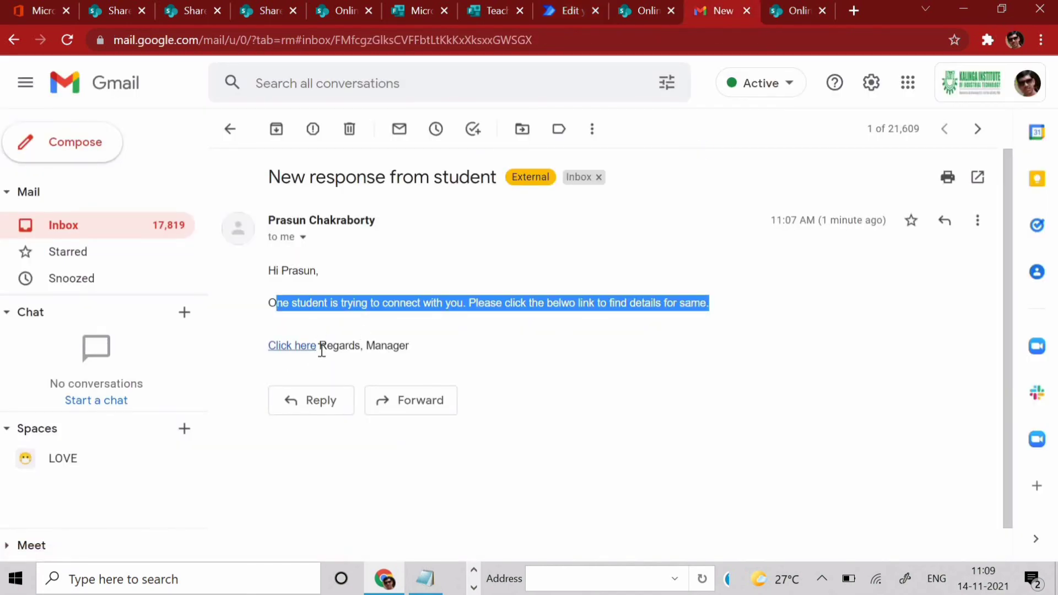
click(545, 21)
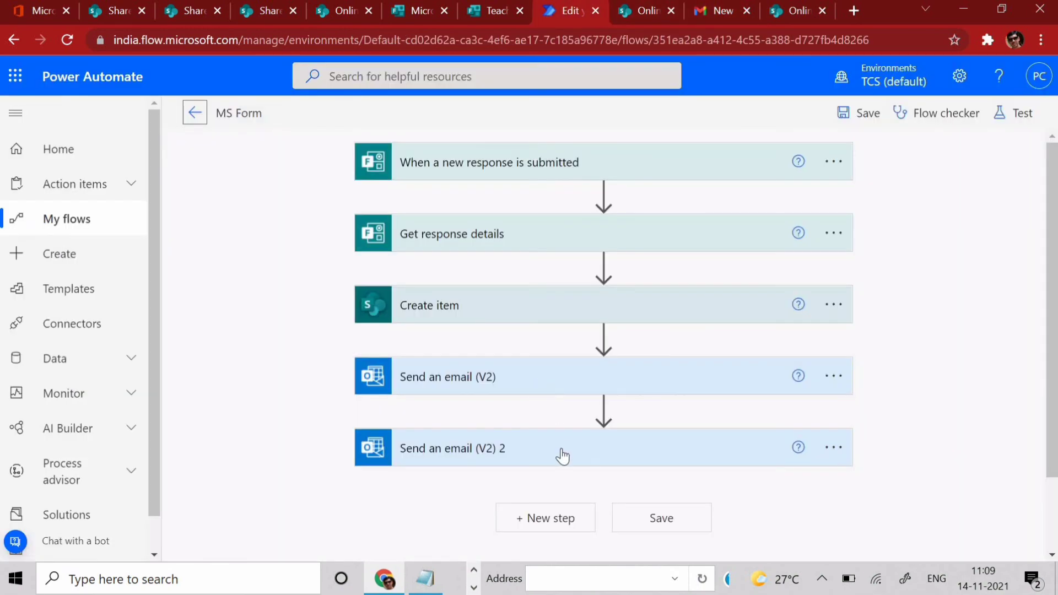
click(562, 454)
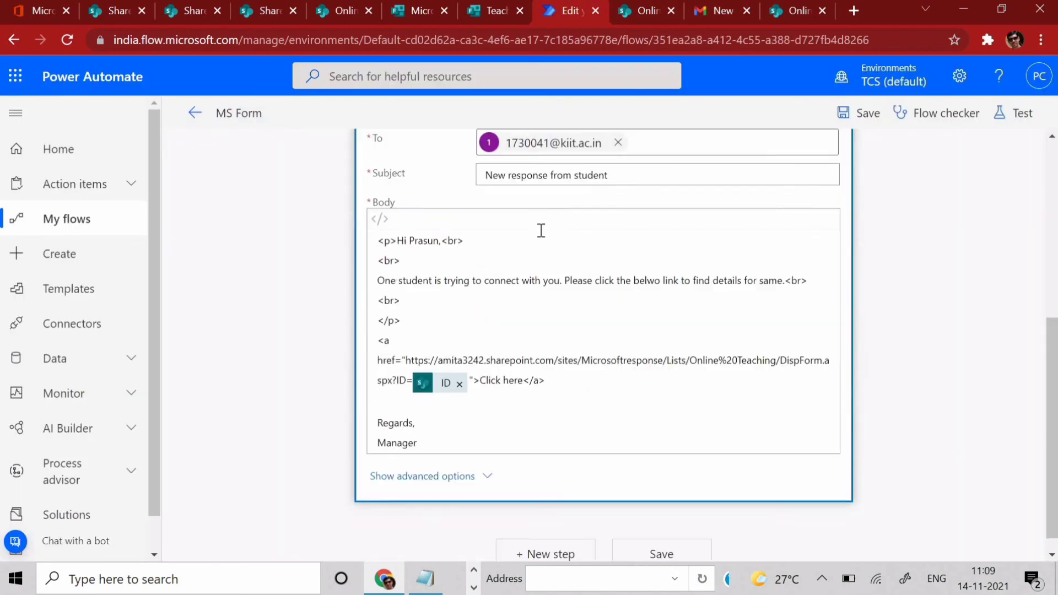
click(575, 364)
text(<>)
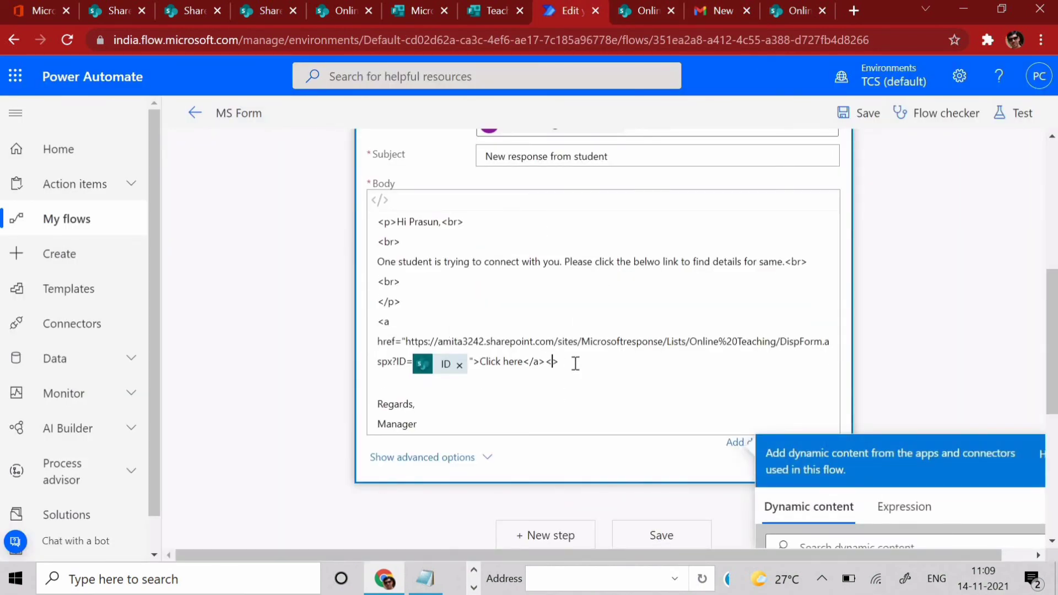
text(br)
text(<p)
text(r>)
- Save the MS Form flow and begin an automatic test run
click(869, 113)
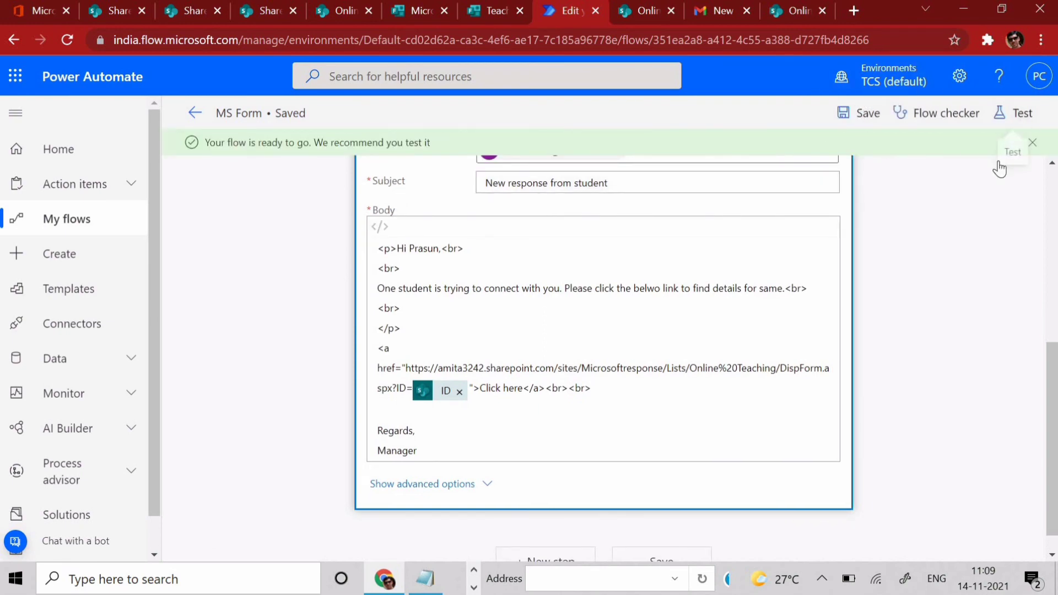
click(1013, 113)
click(798, 215)
- Rerun the test with the recently used Succeeded trigger and check the 'Send an email (V2) 2' inputs
click(825, 245)
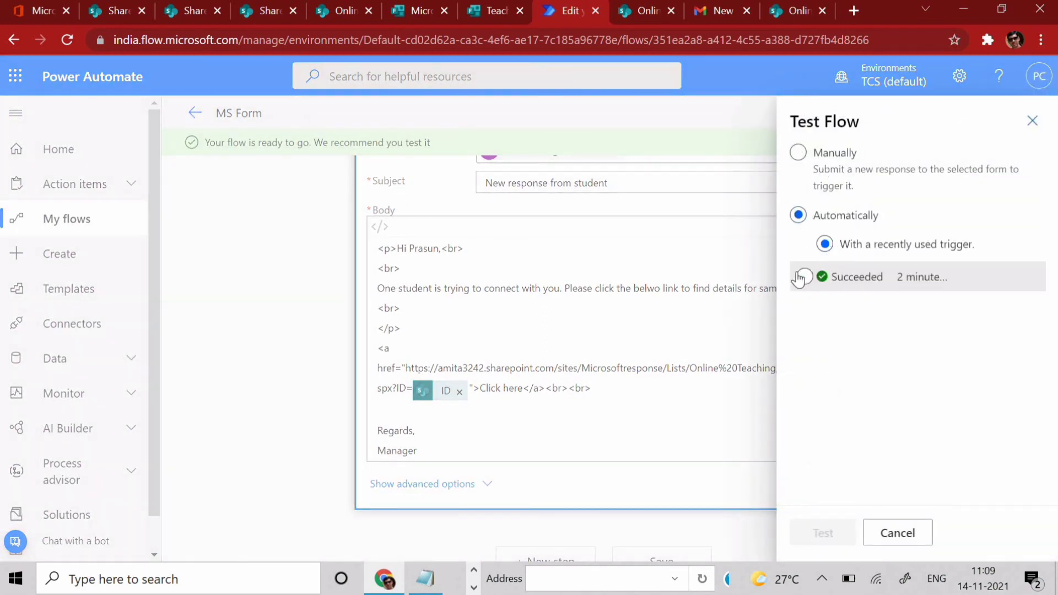
click(803, 277)
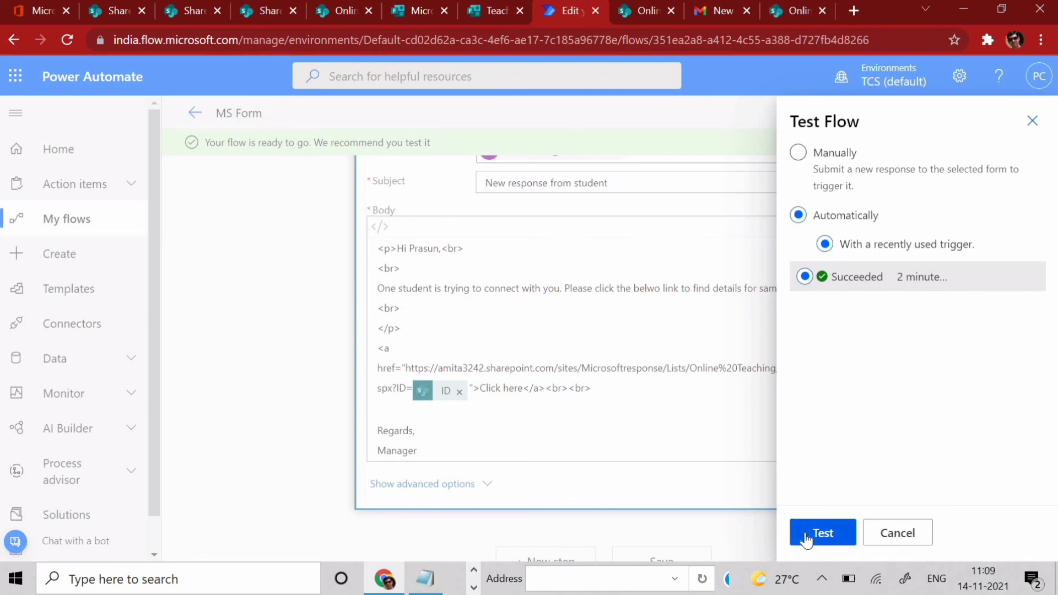
click(806, 535)
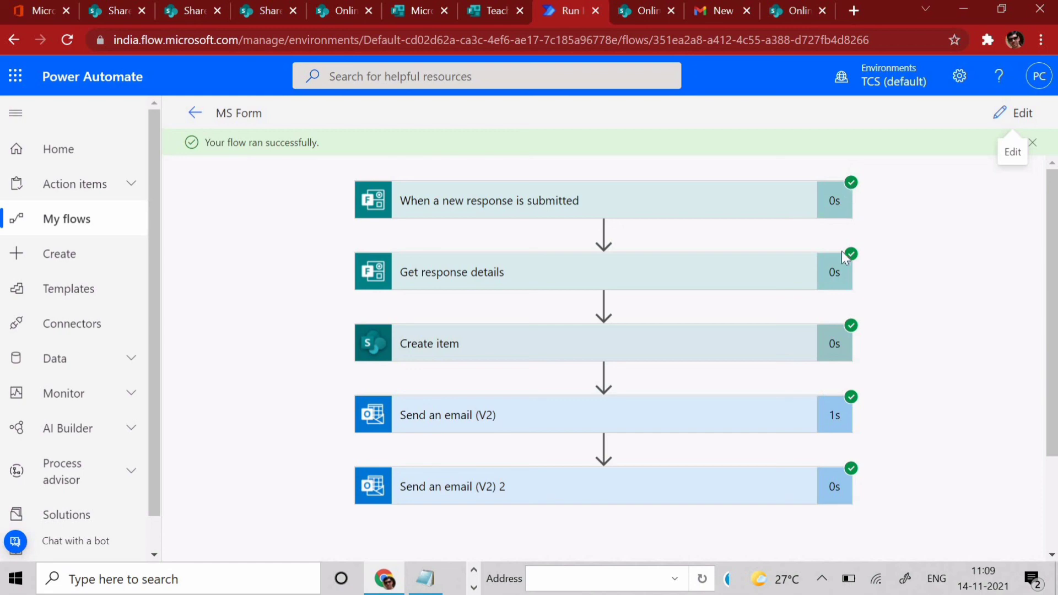
scroll(604, 369, down, 2)
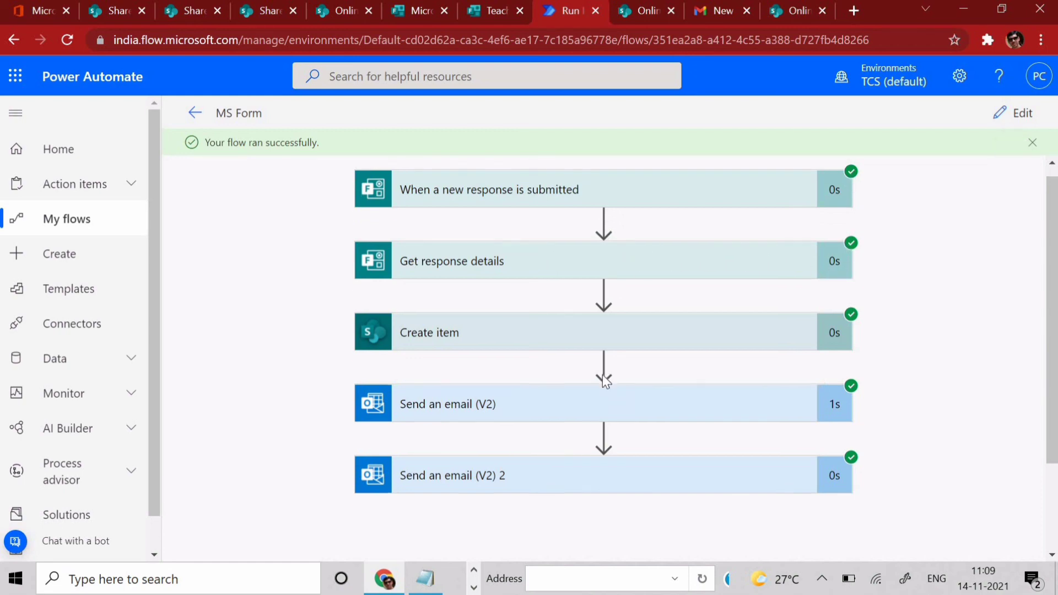
click(585, 367)
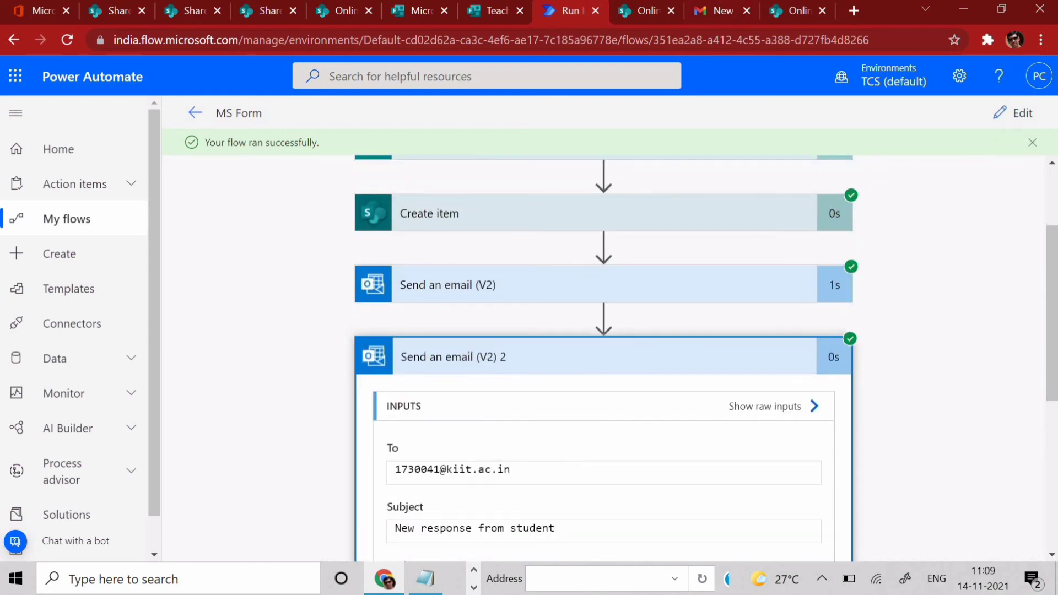
click(716, 10)
- Expand the newest 'New response from student' email and confirm 'Regards, Manager' sits below Click here
click(102, 224)
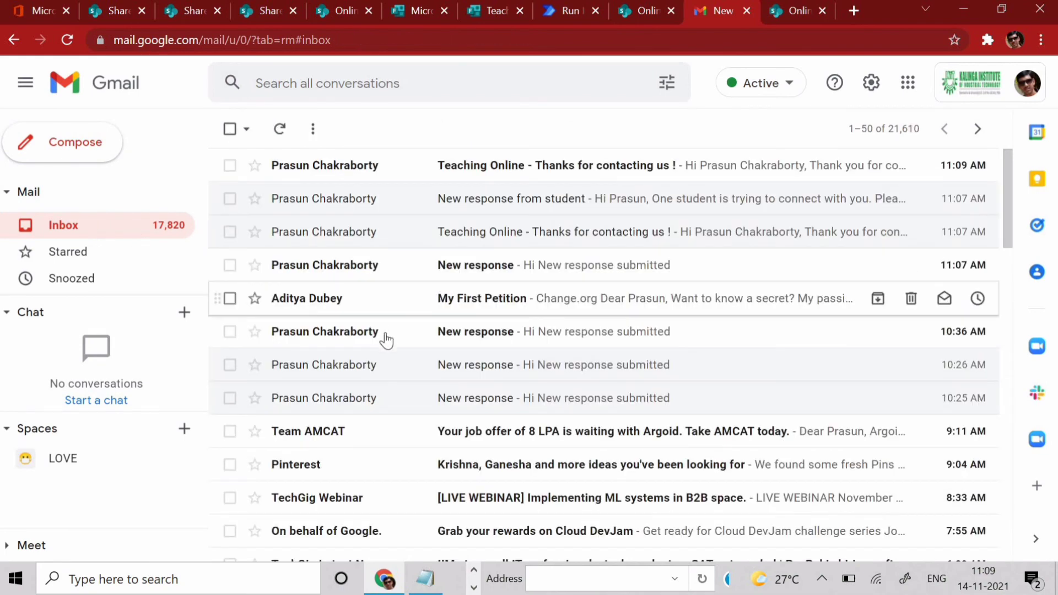
click(344, 172)
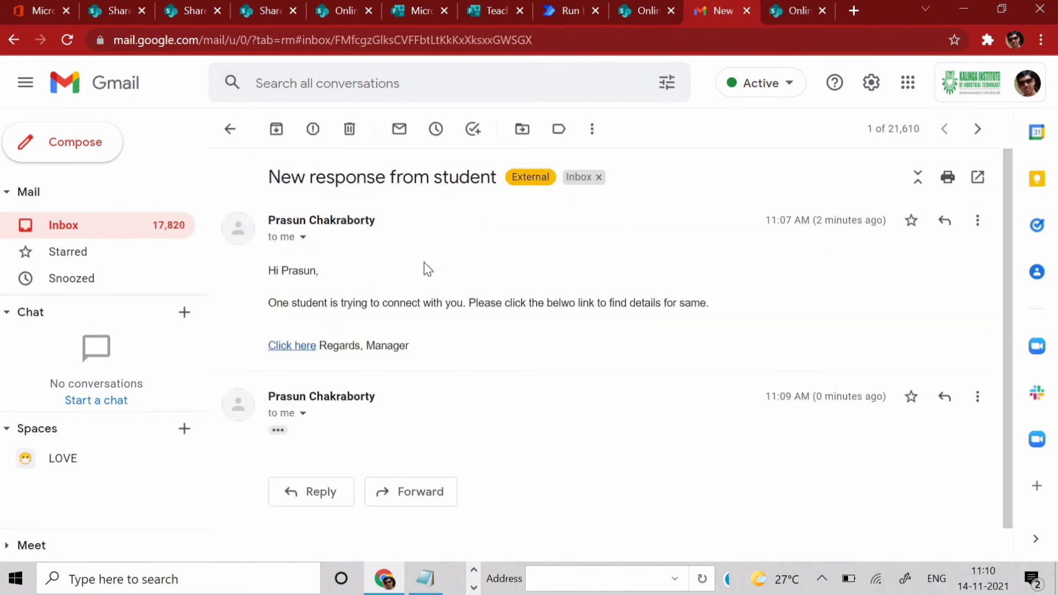
click(279, 431)
scroll(392, 430, down, 2)
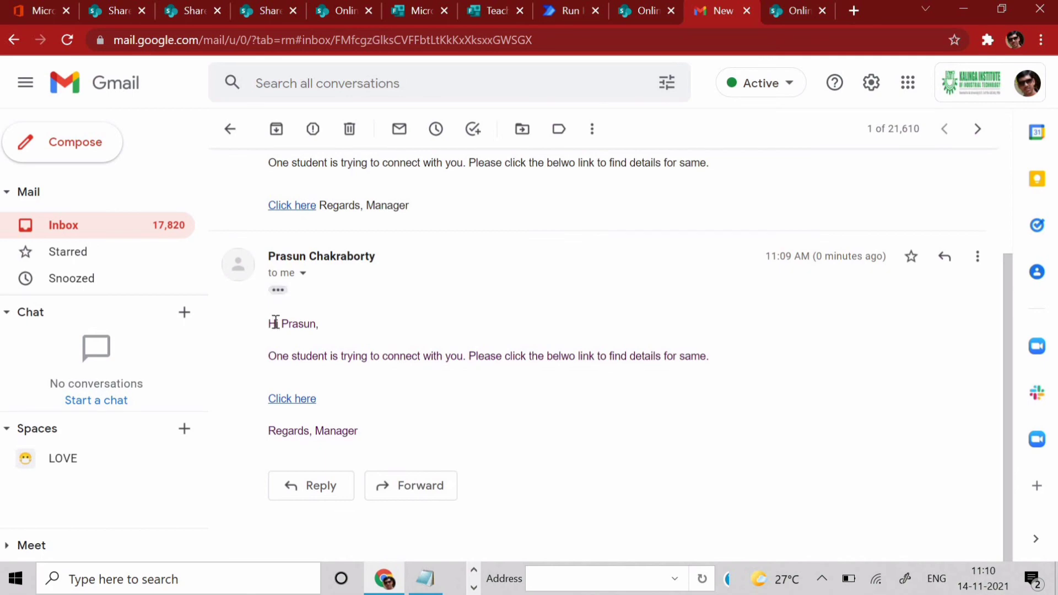
drag(274, 322, 371, 437)
click(366, 440)
scroll(560, 410, up, 2)
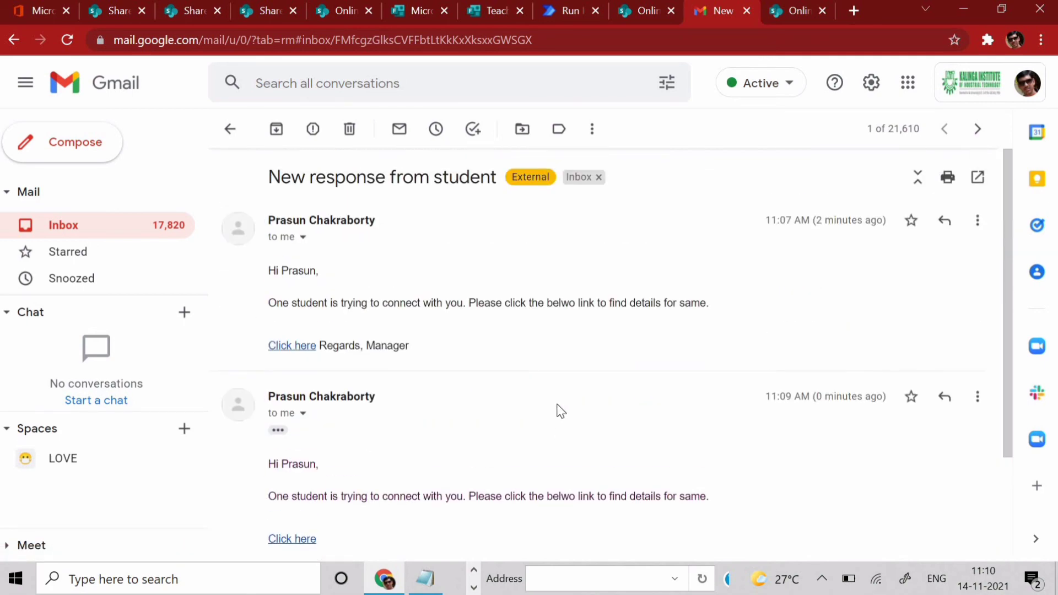
scroll(560, 410, down, 2)
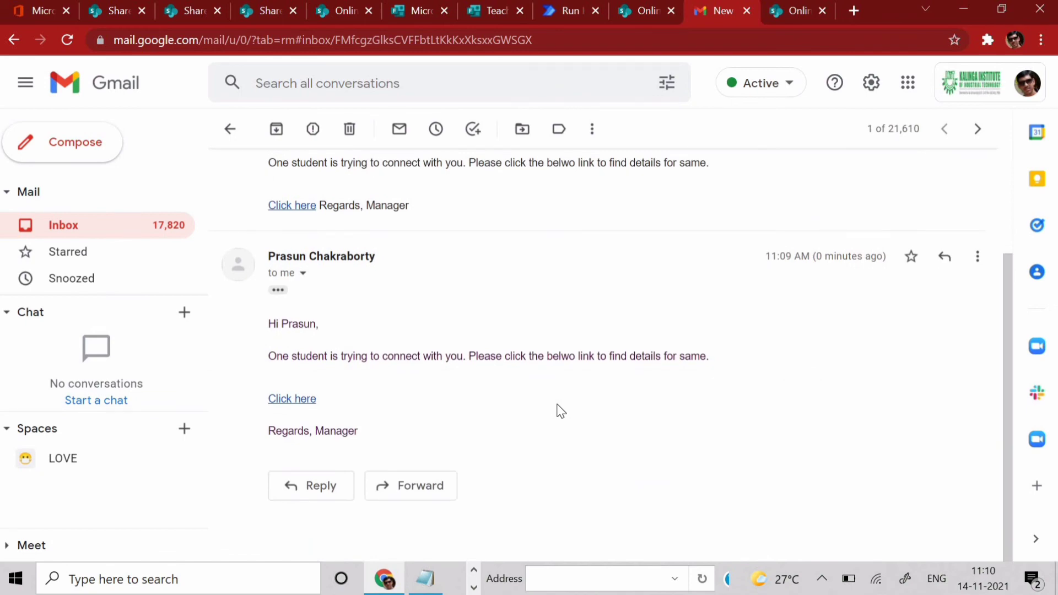
scroll(561, 411, up, 2)
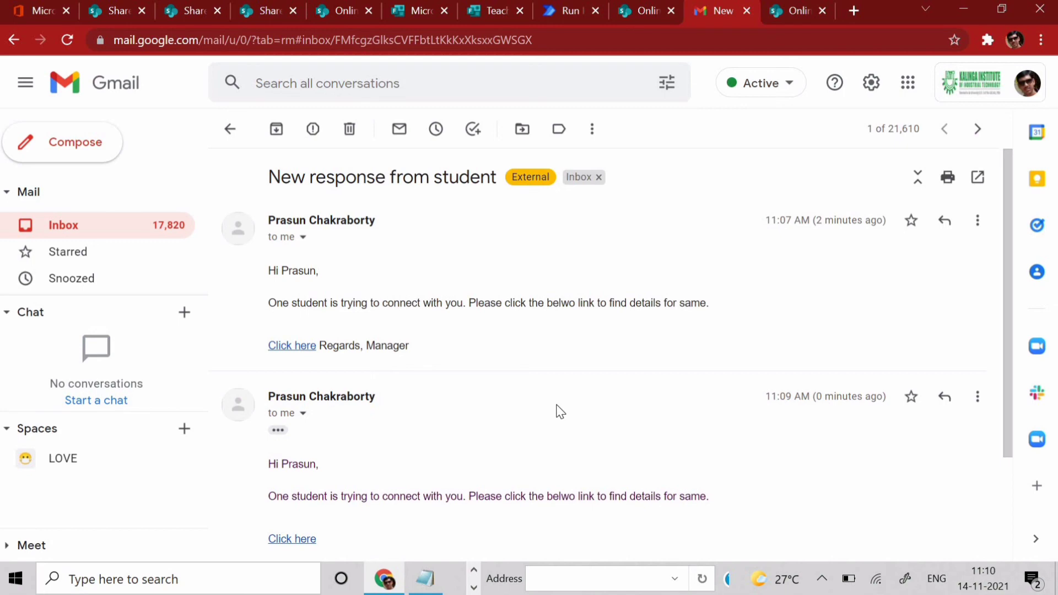
- Switch to the Online Teaching list and select its Class 10 and Class 8 entries
click(420, 12)
click(340, 5)
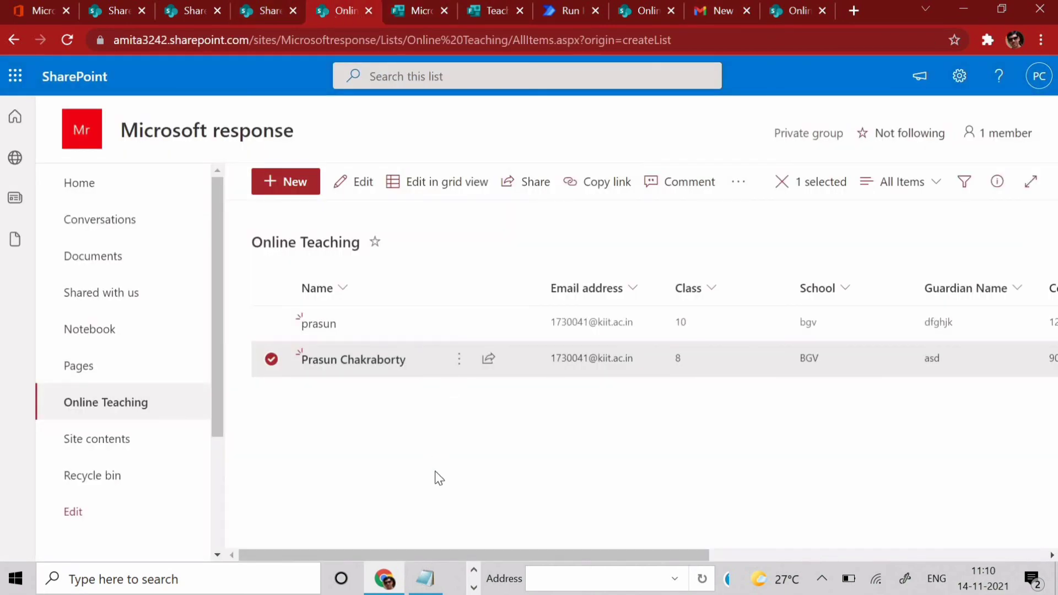
drag(456, 554, 350, 584)
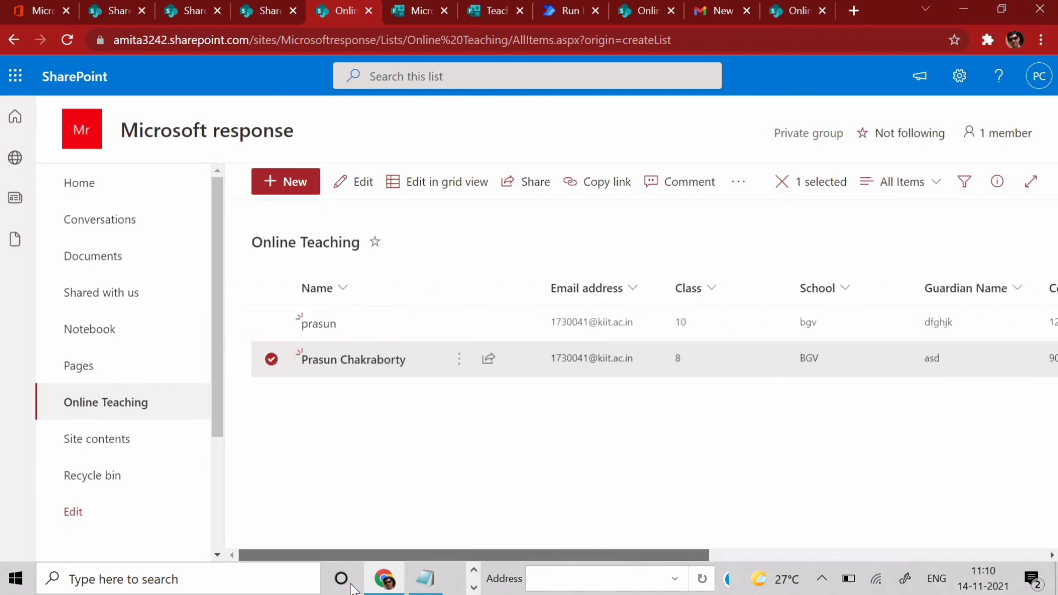
click(270, 325)
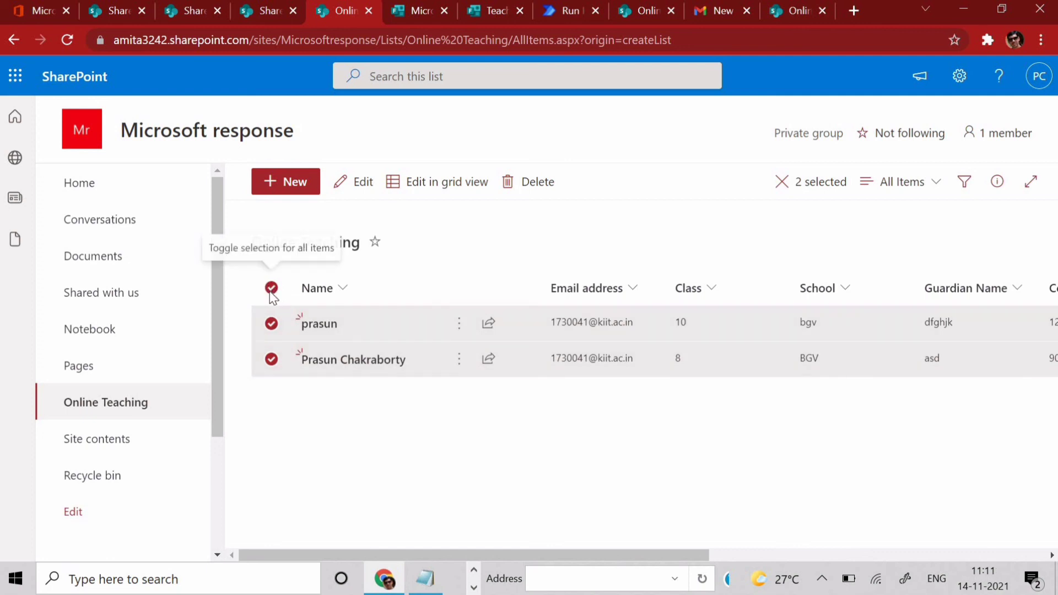
- Deselect both list entries, then open and close the Windows notifications
click(271, 323)
click(271, 359)
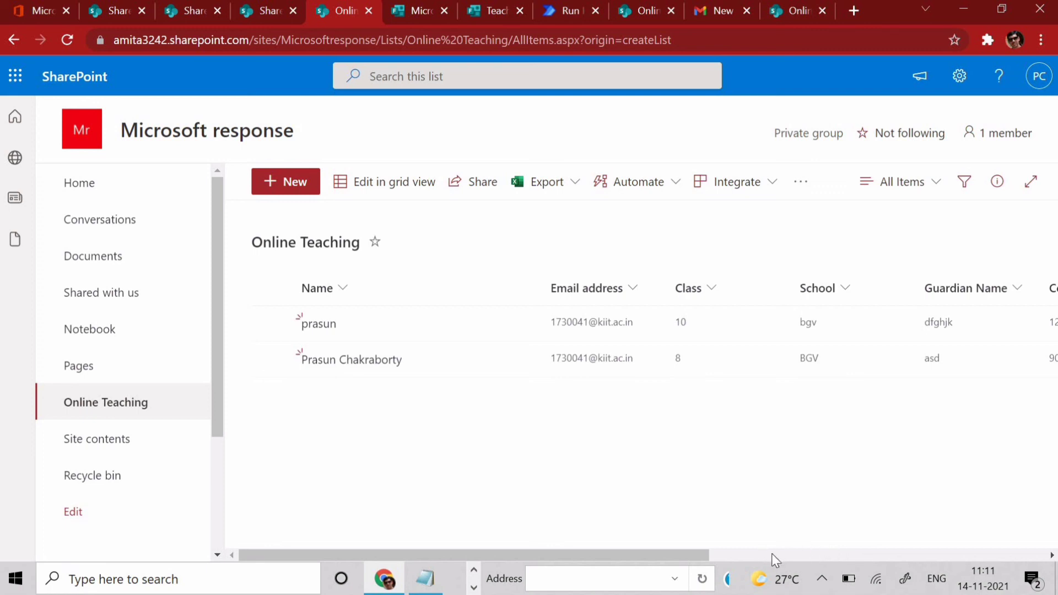
click(1032, 579)
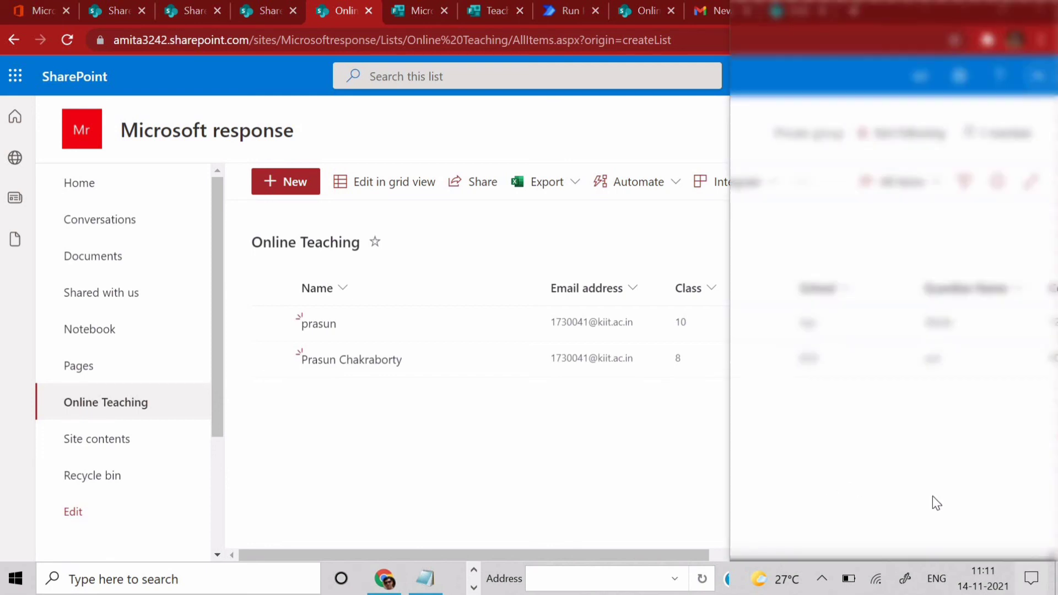
click(609, 435)
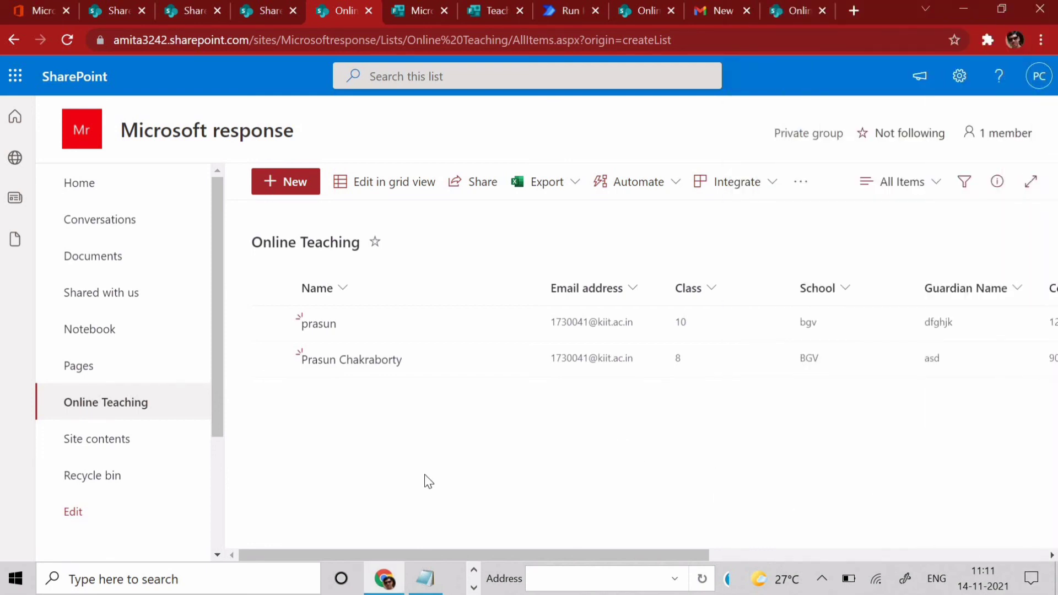